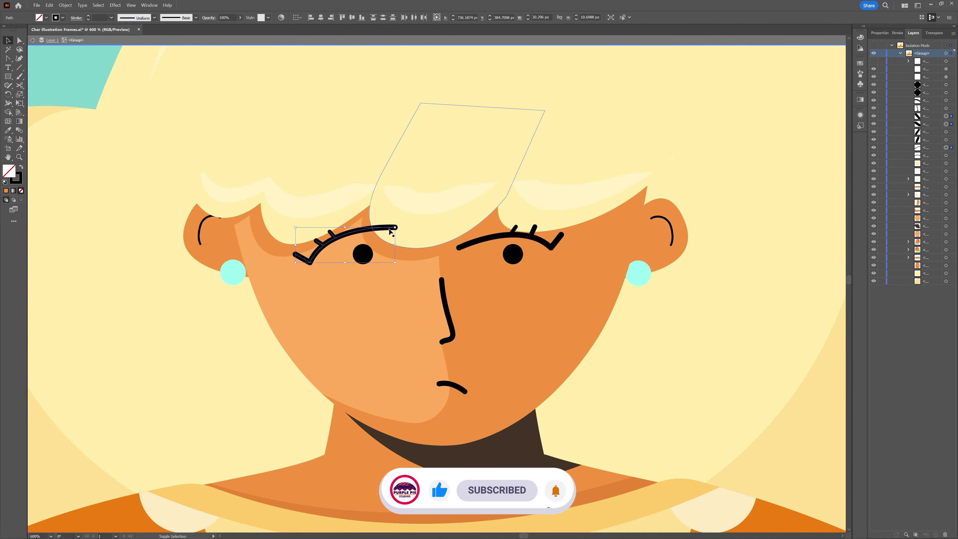
# - Replace the right eyelash line with a mirrored copy of the left one
pyautogui.click(364, 243)
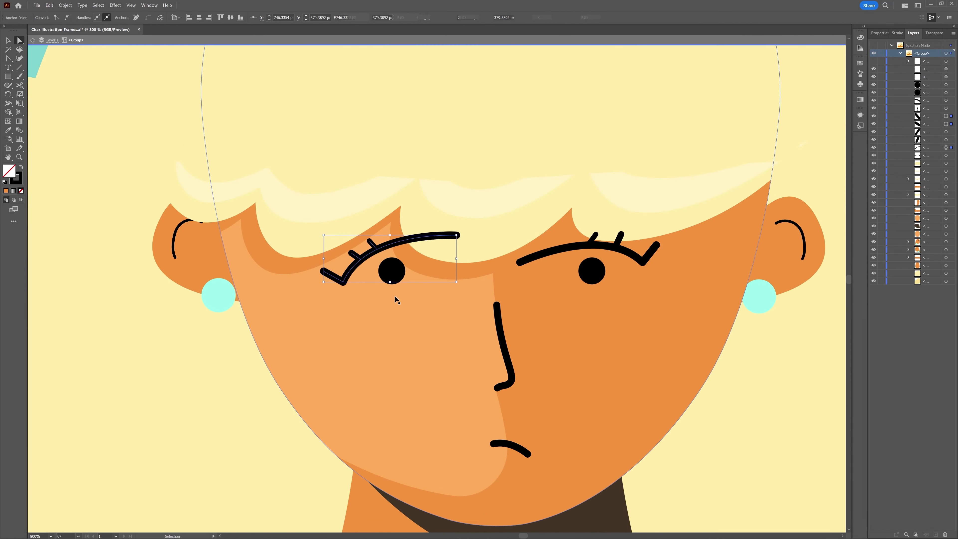
pyautogui.rightClick(521, 236)
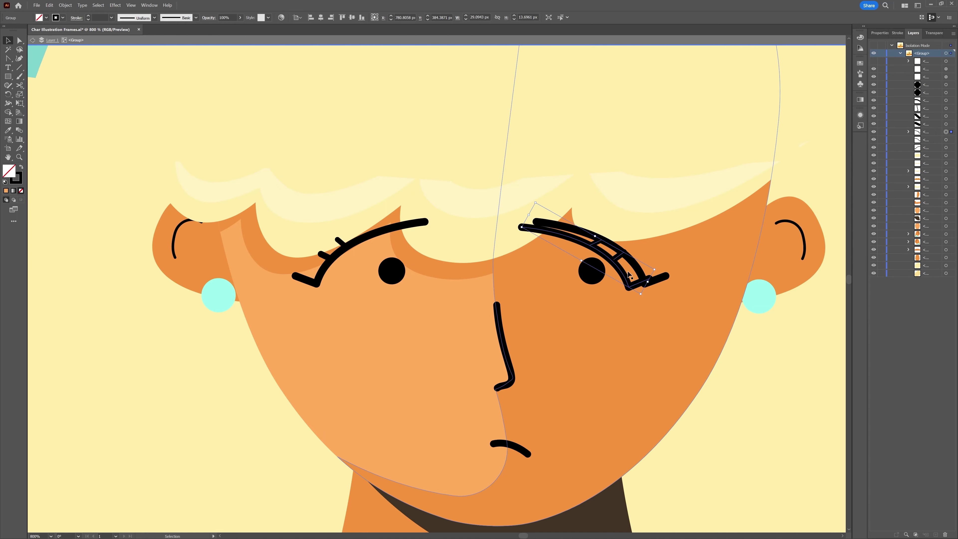
pyautogui.hotkey('ctrl', '1')
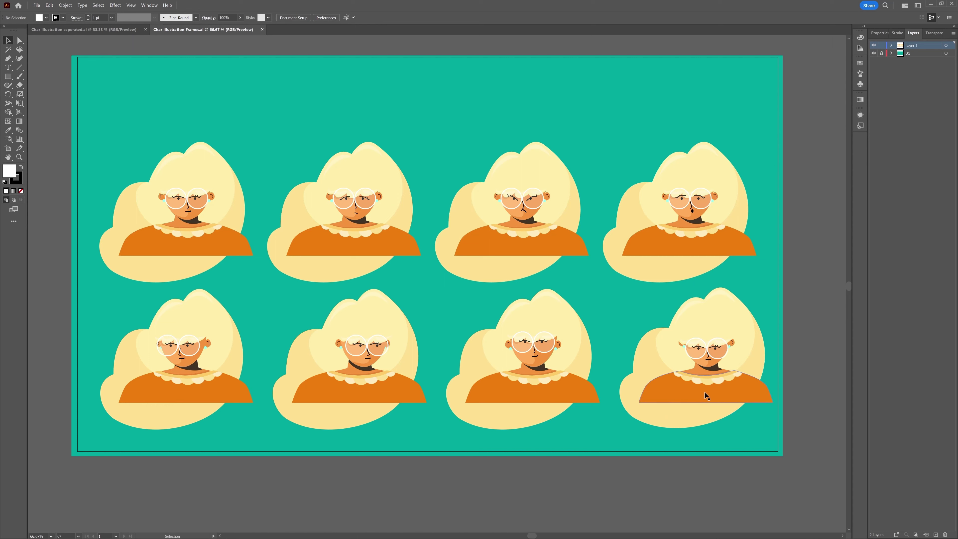
# - Switch to the Char illustration seperated document and save it, undoing a trial move of the hair
pyautogui.click(93, 30)
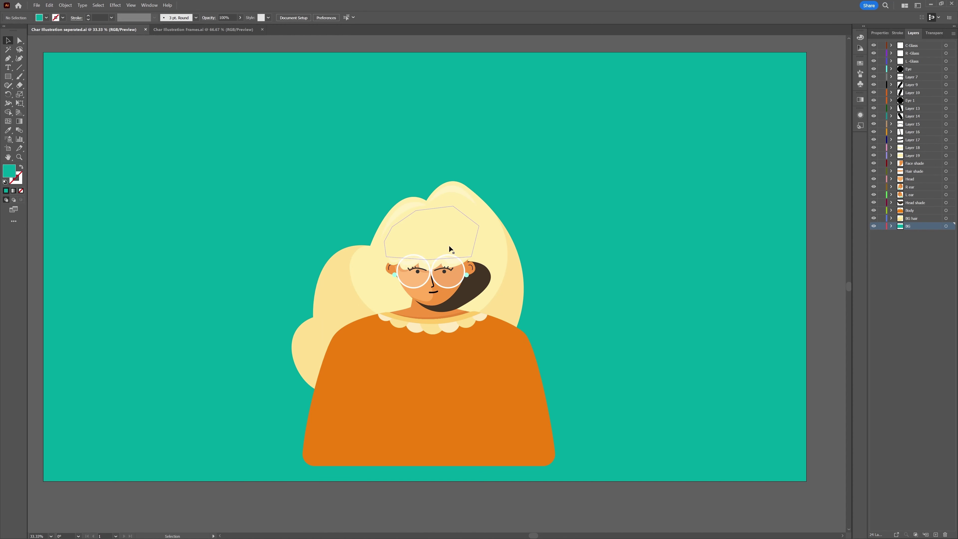
pyautogui.moveTo(460, 246); pyautogui.dragTo(476, 204)
pyautogui.hotkey('ctrl', 'z')
pyautogui.press('a')
pyautogui.hotkey('ctrl', 's')
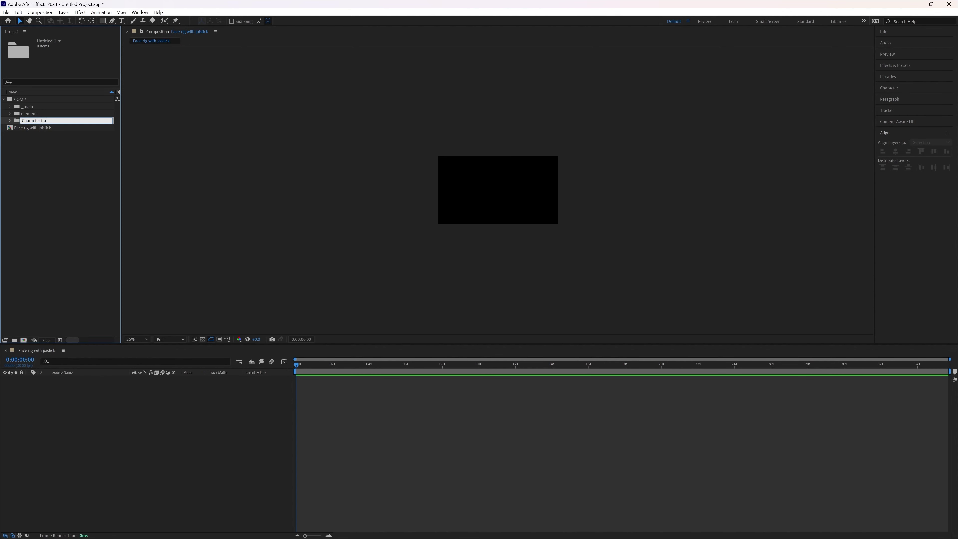
# - Switch to After Effects and name the new project folder Character frame
pyautogui.write('me')
pyautogui.press('Return')
pyautogui.click(95, 162)
pyautogui.click(32, 128)
# - Import the Char illustration seperated file as a layered composition
pyautogui.click(71, 172)
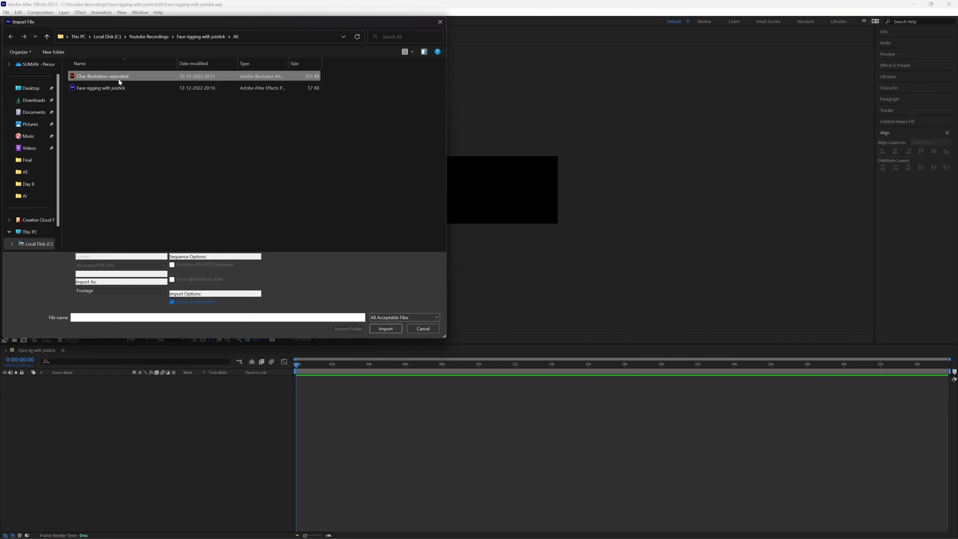
pyautogui.click(119, 76)
pyautogui.click(120, 290)
pyautogui.click(114, 304)
pyautogui.click(385, 328)
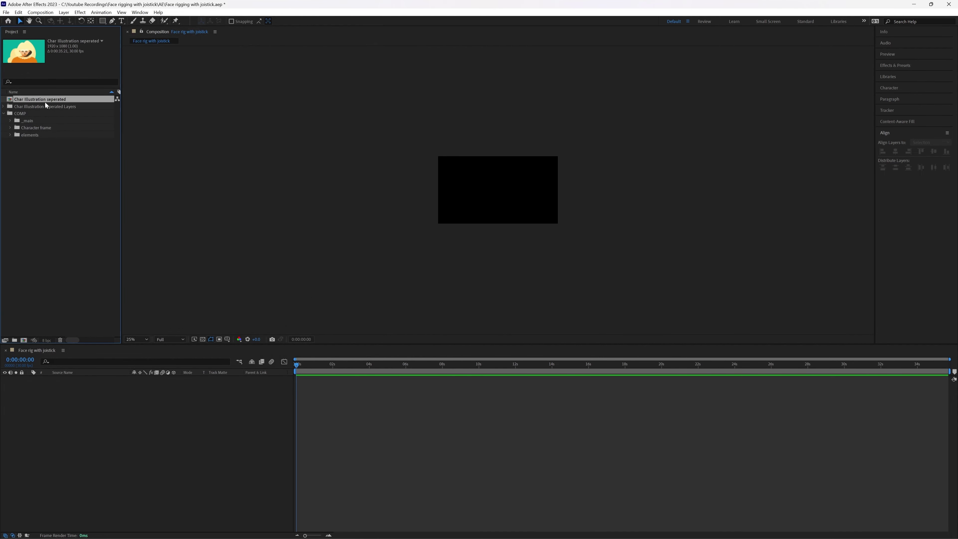
# - Open the imported Char illustration seperated composition with a closer view of the character
pyautogui.doubleClick(41, 100)
pyautogui.press('.')
pyautogui.press('.')
pyautogui.press('.')
pyautogui.press('.')
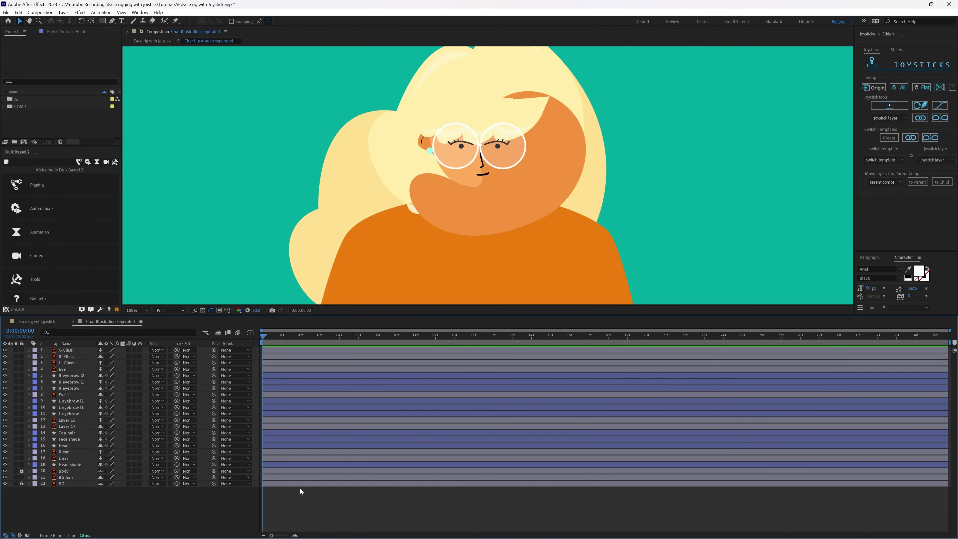
# - Set the Head layer as the track matte of the Face shade layer and keep Head visible
pyautogui.click(533, 180)
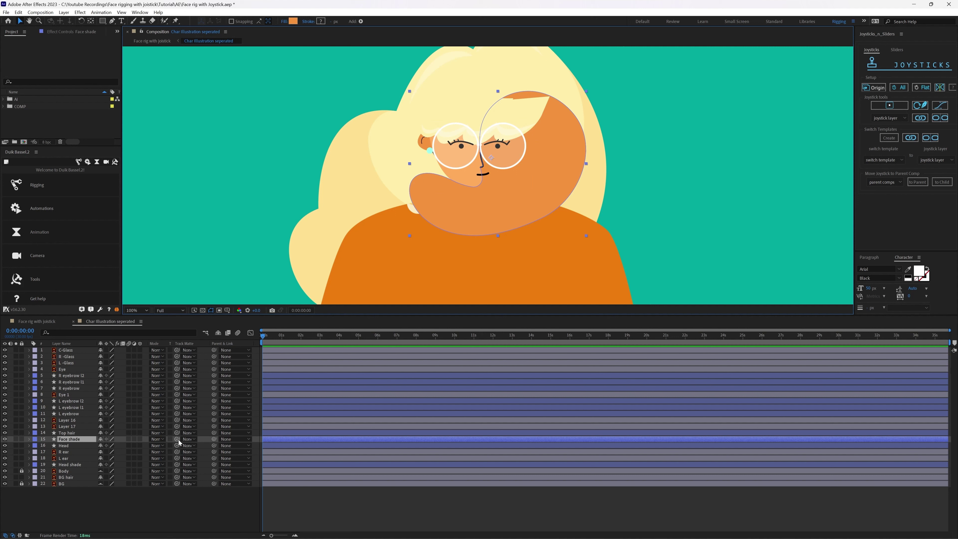
pyautogui.moveTo(179, 441); pyautogui.dragTo(69, 448)
pyautogui.click(74, 447)
pyautogui.click(5, 445)
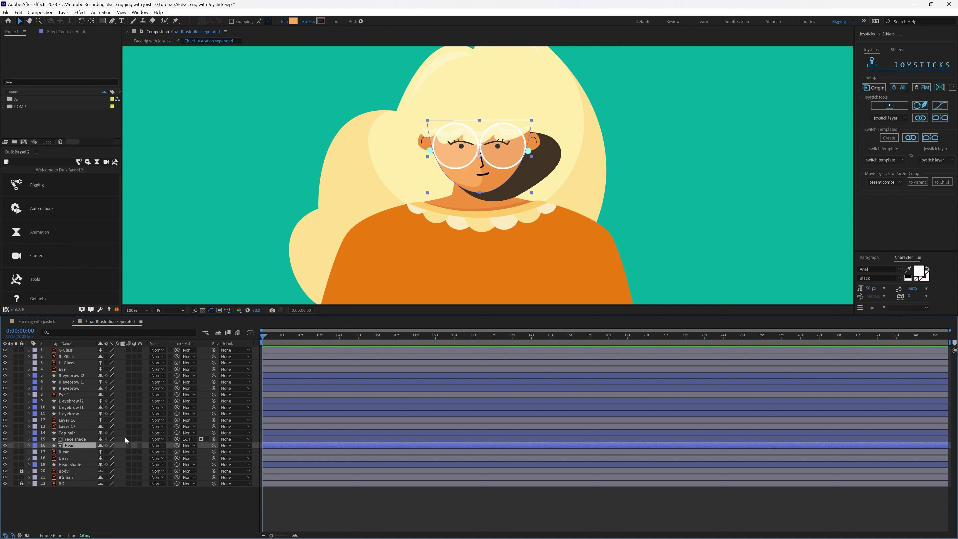
# - Set the Body layer as the track matte of the Head shade layer and keep Body visible
pyautogui.click(75, 464)
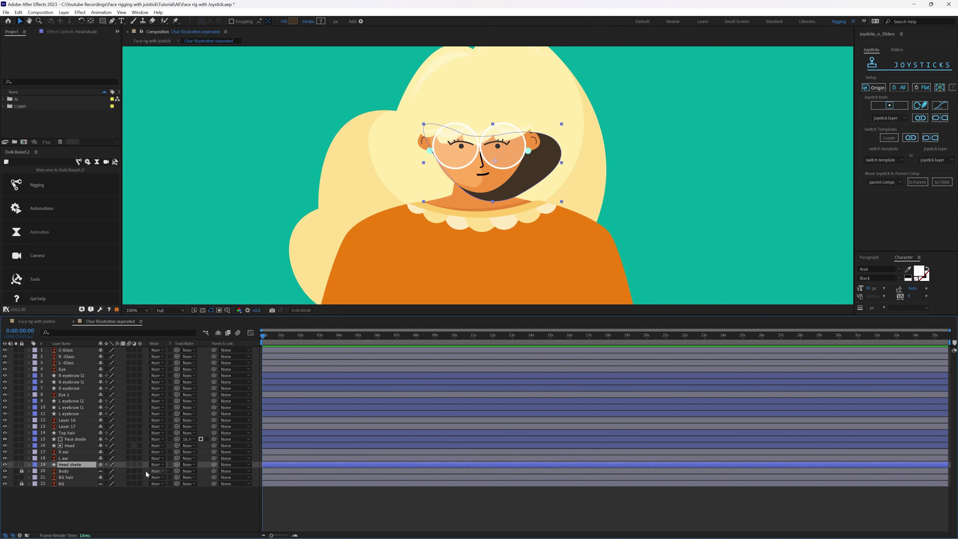
pyautogui.moveTo(180, 466); pyautogui.dragTo(71, 474)
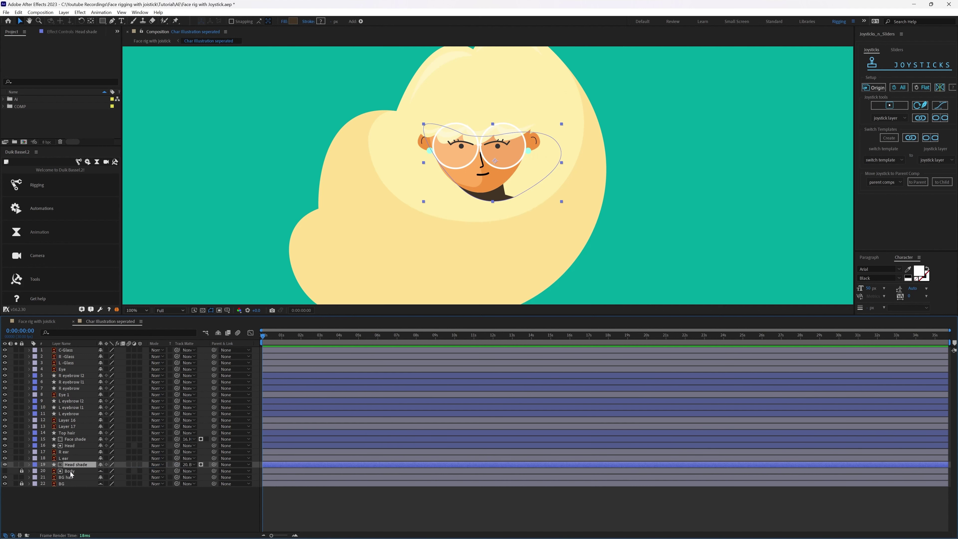
pyautogui.click(6, 471)
pyautogui.click(288, 492)
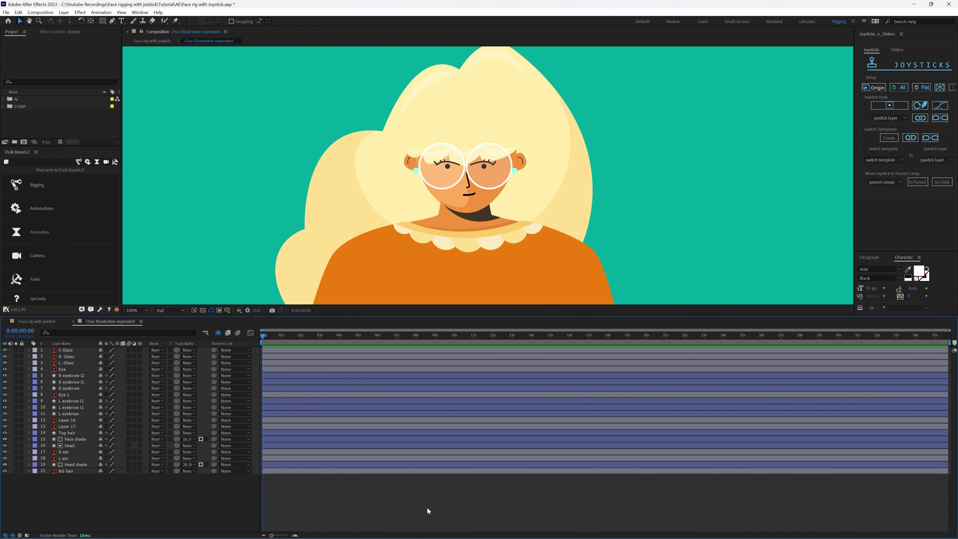
# - Create a null object and place it over the nose area of the face
pyautogui.rightClick(420, 495)
pyautogui.moveTo(468, 400)
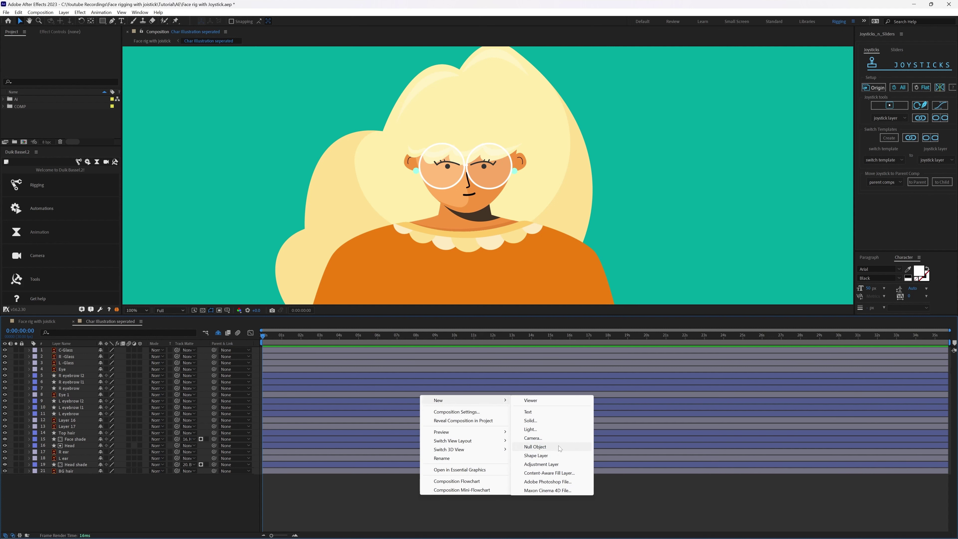
pyautogui.click(540, 448)
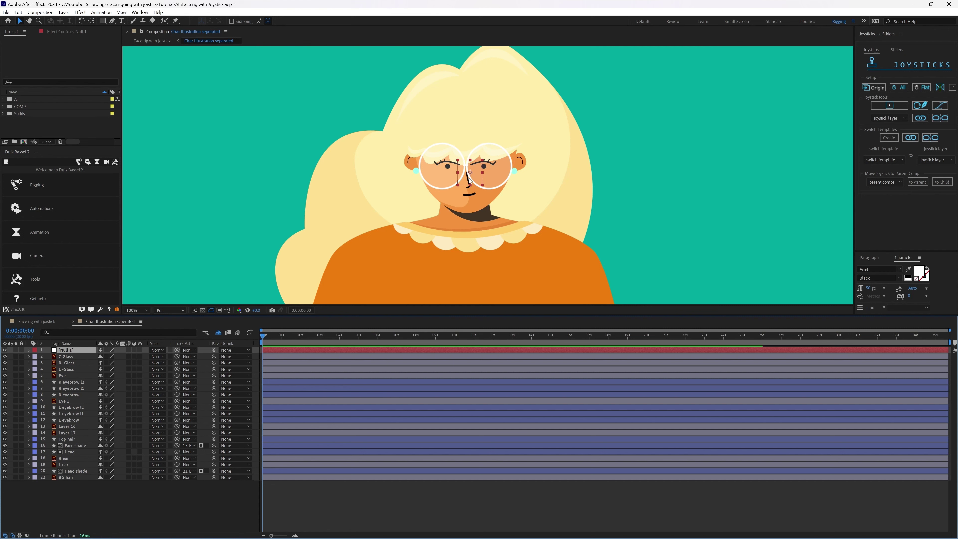
pyautogui.press('.')
pyautogui.moveTo(453, 171); pyautogui.dragTo(446, 188)
# - Rename the null layer as Facial elements
pyautogui.click(70, 352)
pyautogui.press('Return')
pyautogui.write('Facial')
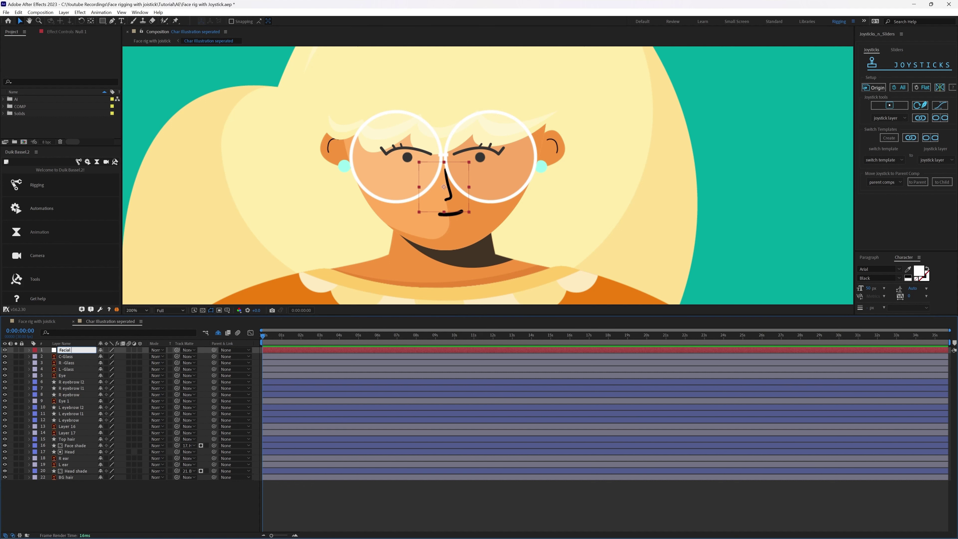
pyautogui.write(' elements')
pyautogui.press('Return')
pyautogui.press(',')
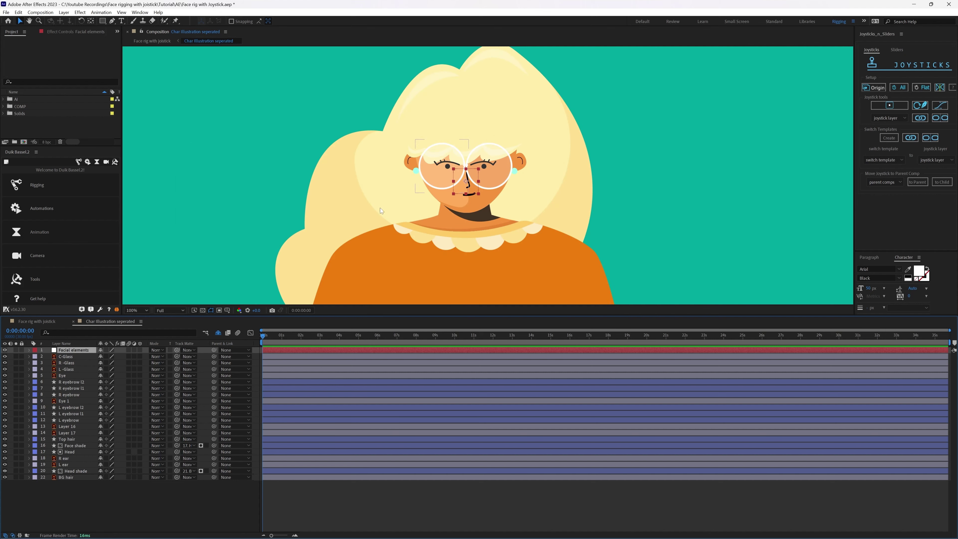
# - Parent the glasses, eye, eyebrow, nose and mouth layers to the Facial elements null
pyautogui.scroll(1, 455, 157)
pyautogui.click(66, 356)
pyautogui.keyDown('shift'); pyautogui.click(67, 369); pyautogui.keyUp('shift')
pyautogui.click(65, 376)
pyautogui.moveTo(214, 363); pyautogui.dragTo(220, 349)
pyautogui.click(72, 382)
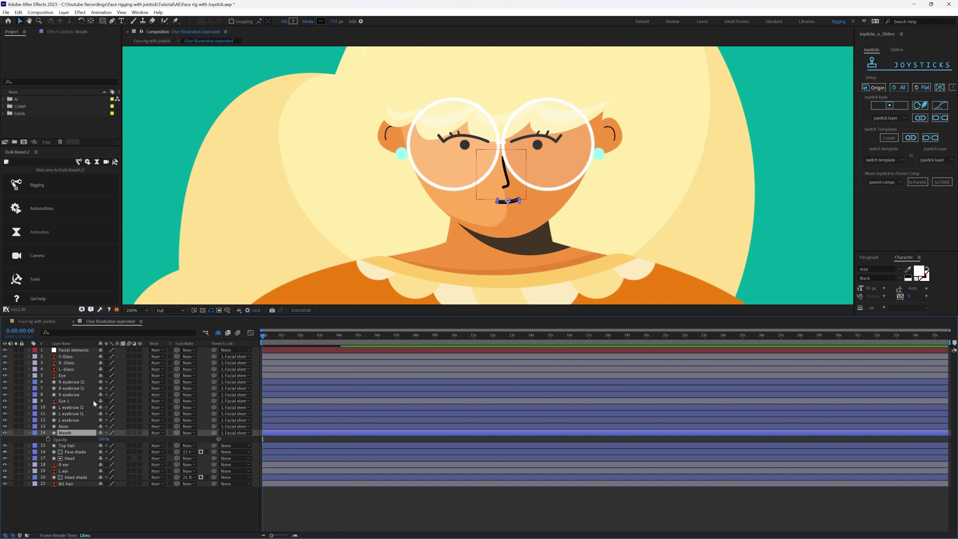
# - Parent the Top hair and Face shade layers to the Facial elements null
pyautogui.click(67, 445)
pyautogui.moveTo(505, 151); pyautogui.dragTo(486, 212)
pyautogui.moveTo(213, 445); pyautogui.dragTo(88, 350)
pyautogui.scroll(-1, 487, 196)
pyautogui.click(408, 350)
pyautogui.moveTo(213, 451); pyautogui.dragTo(68, 350)
# - Test the parenting by shifting the Facial elements null, and undo the move
pyautogui.click(72, 350)
pyautogui.moveTo(483, 207)
pyautogui.mouseDown()
pyautogui.moveTo(492, 216)
pyautogui.moveTo(495, 208)
pyautogui.mouseUp()
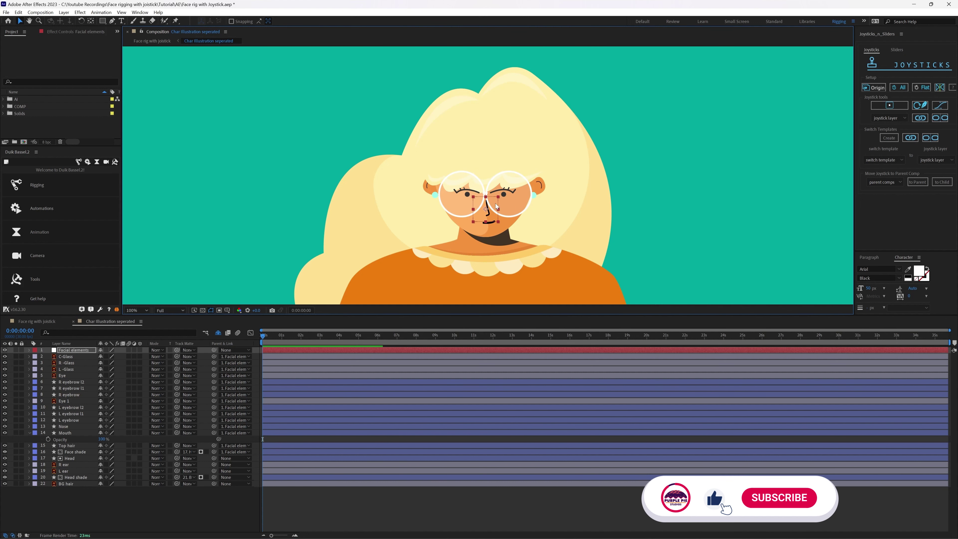
pyautogui.hotkey('ctrl', 'z')
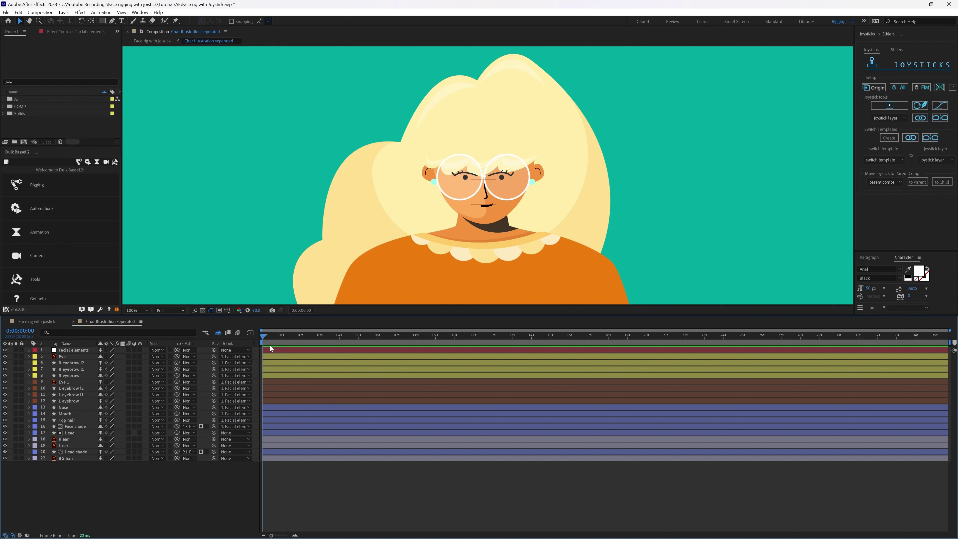
# - Add Position keyframes at the first frame to the Facial elements null and the Eye and Eye 1 layers
pyautogui.click(268, 352)
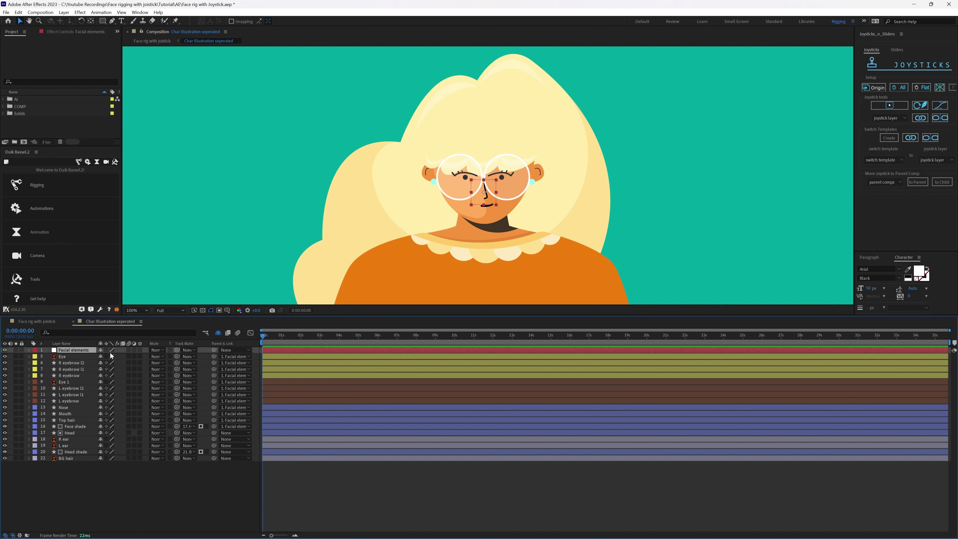
pyautogui.press('p')
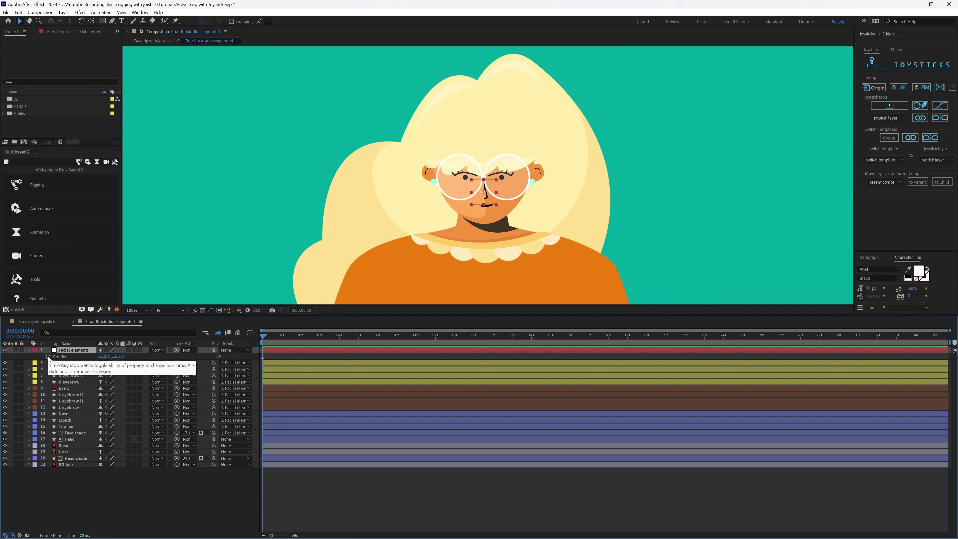
pyautogui.click(47, 356)
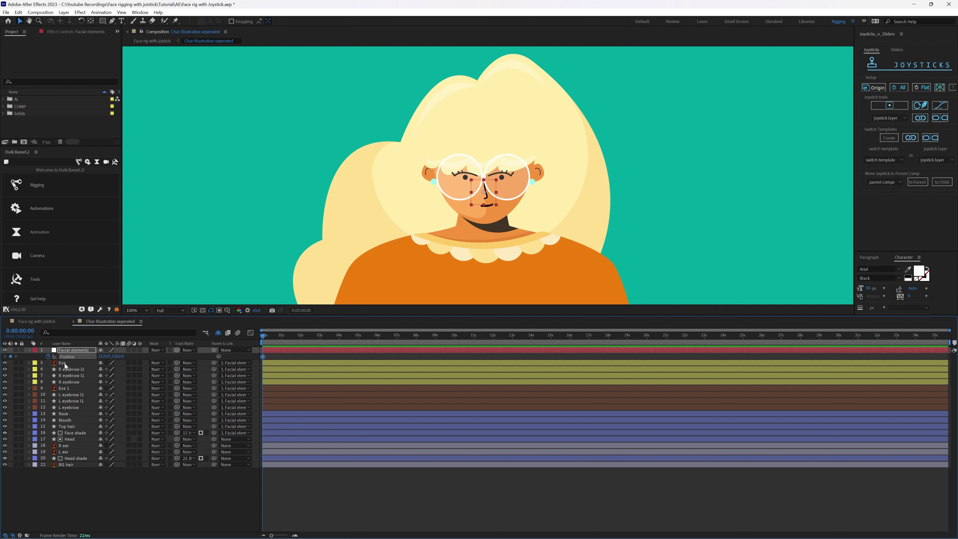
pyautogui.click(64, 363)
pyautogui.keyDown('ctrl'); pyautogui.click(60, 388); pyautogui.keyUp('ctrl')
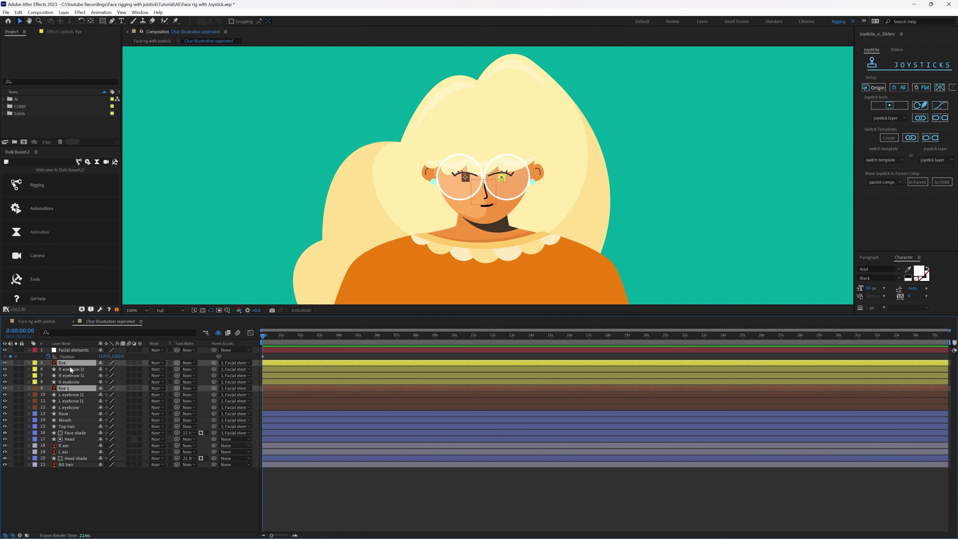
pyautogui.press('p')
pyautogui.click(279, 369)
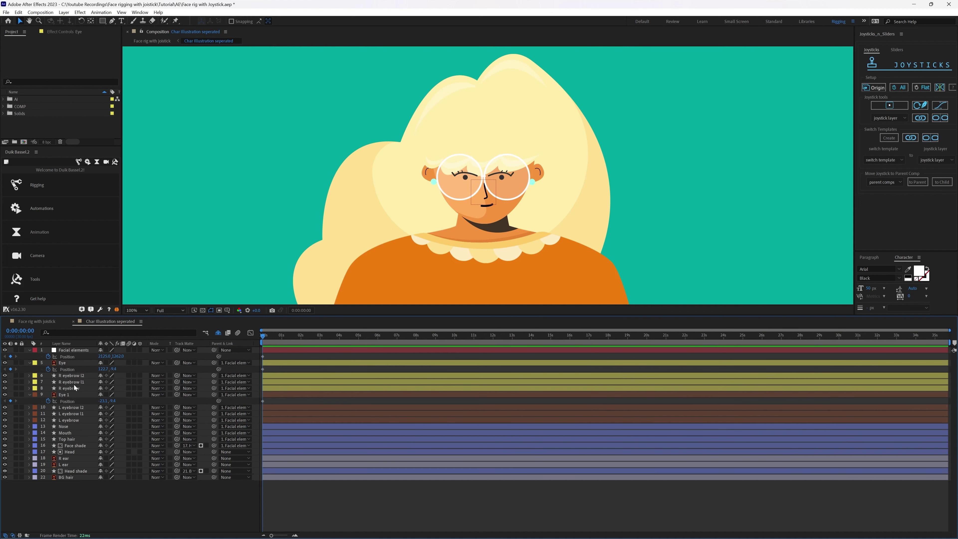
# - Add Position keyframes at the first frame to the BG hair and Head layers
pyautogui.click(67, 476)
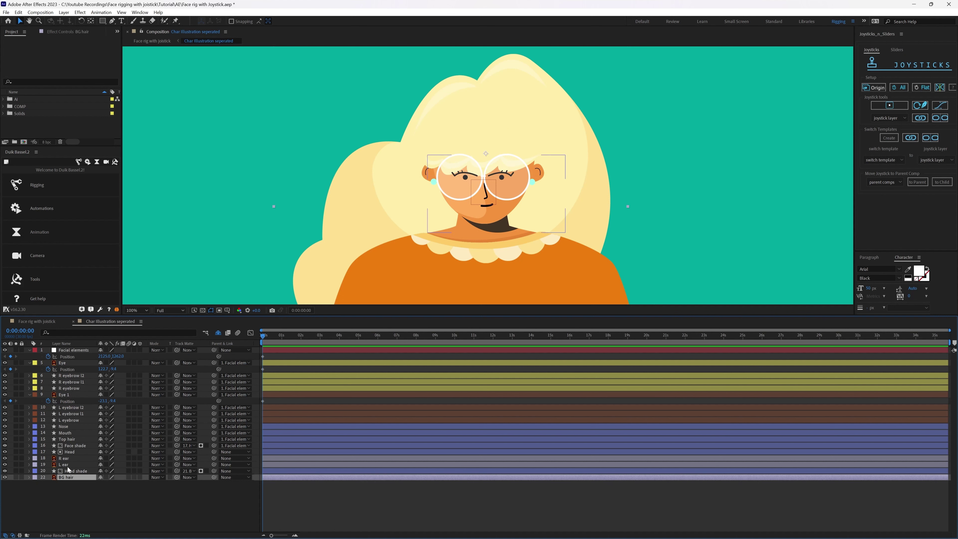
pyautogui.press('p')
pyautogui.click(48, 483)
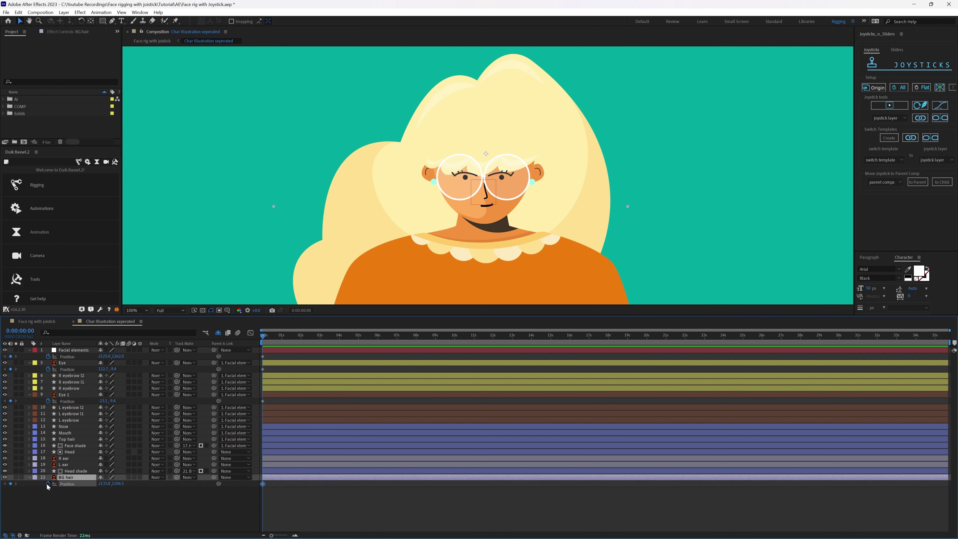
pyautogui.click(77, 471)
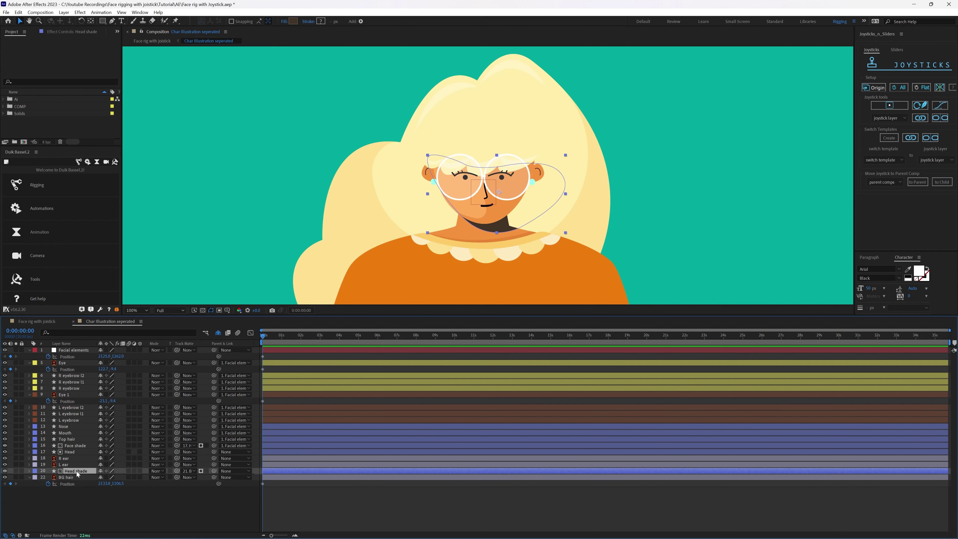
pyautogui.click(70, 451)
pyautogui.press('p')
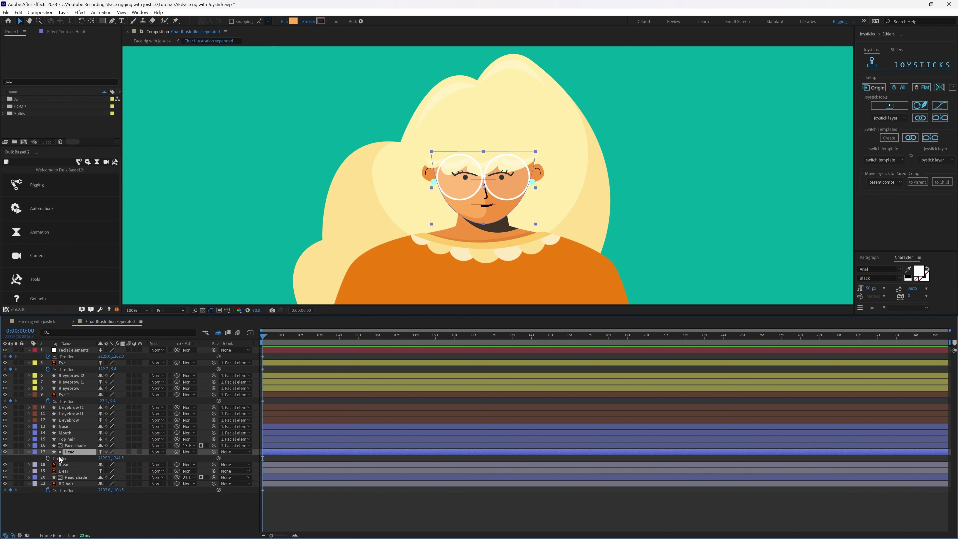
pyautogui.click(48, 459)
# - Parent the Facial elements null to the Head layer, testing the link with a head move that is undone
pyautogui.click(78, 351)
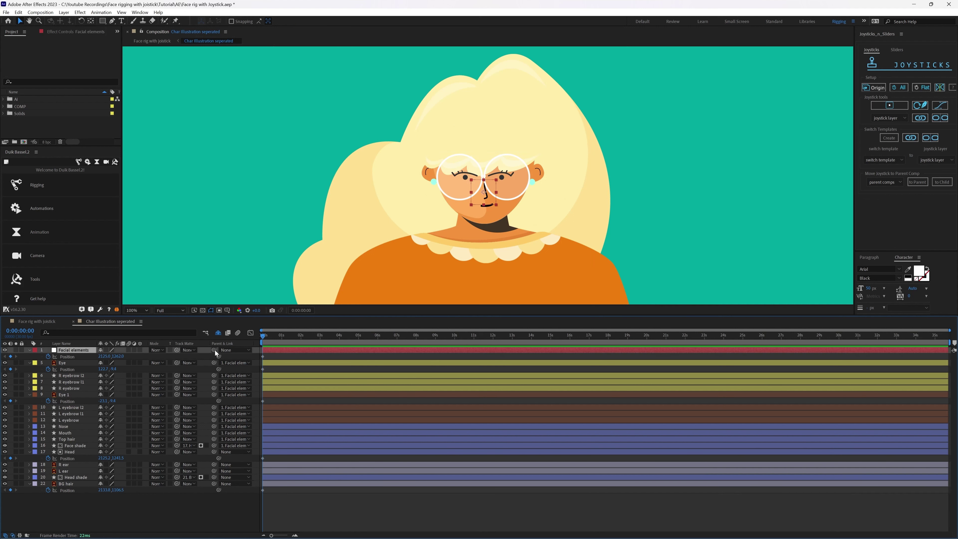
pyautogui.moveTo(215, 350); pyautogui.dragTo(71, 452)
pyautogui.click(71, 452)
pyautogui.moveTo(481, 200)
pyautogui.mouseDown()
pyautogui.moveTo(471, 204)
pyautogui.moveTo(478, 201)
pyautogui.mouseUp()
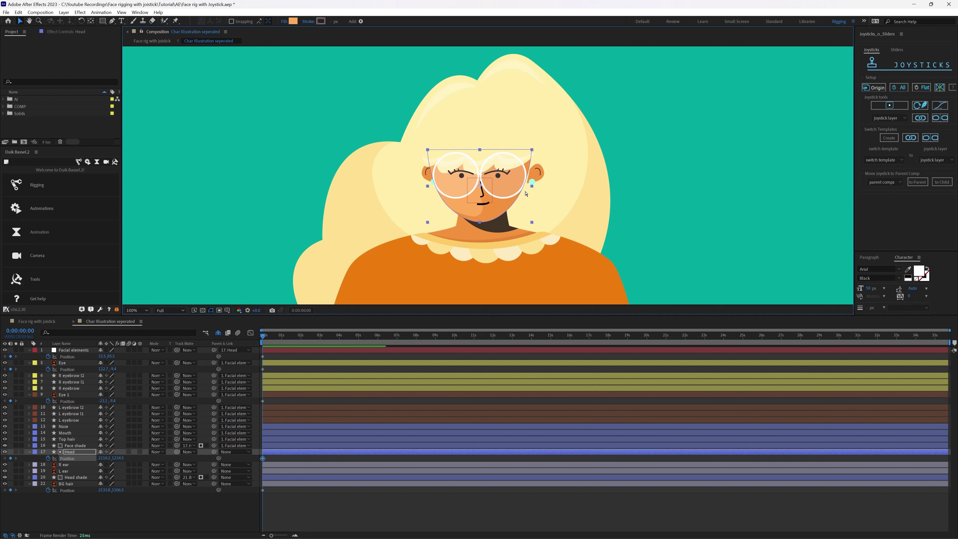
pyautogui.hotkey('ctrl', 'z')
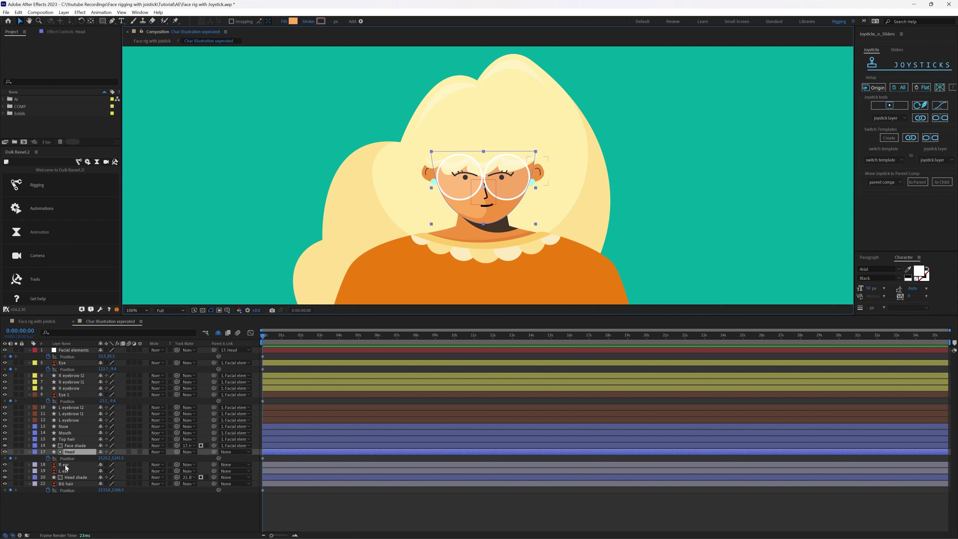
# - Parent the R ear and L ear layers to the Head layer, undoing the test move of the head
pyautogui.click(64, 465)
pyautogui.keyDown('shift'); pyautogui.click(63, 470); pyautogui.keyUp('shift')
pyautogui.moveTo(144, 463); pyautogui.dragTo(70, 452)
pyautogui.click(508, 190)
pyautogui.moveTo(507, 187); pyautogui.dragTo(503, 179)
pyautogui.hotkey('ctrl', 'z')
# - Parent the BG hair and Head shade layers to the Head layer, undoing the trial move made in between
pyautogui.click(75, 476)
pyautogui.click(116, 484)
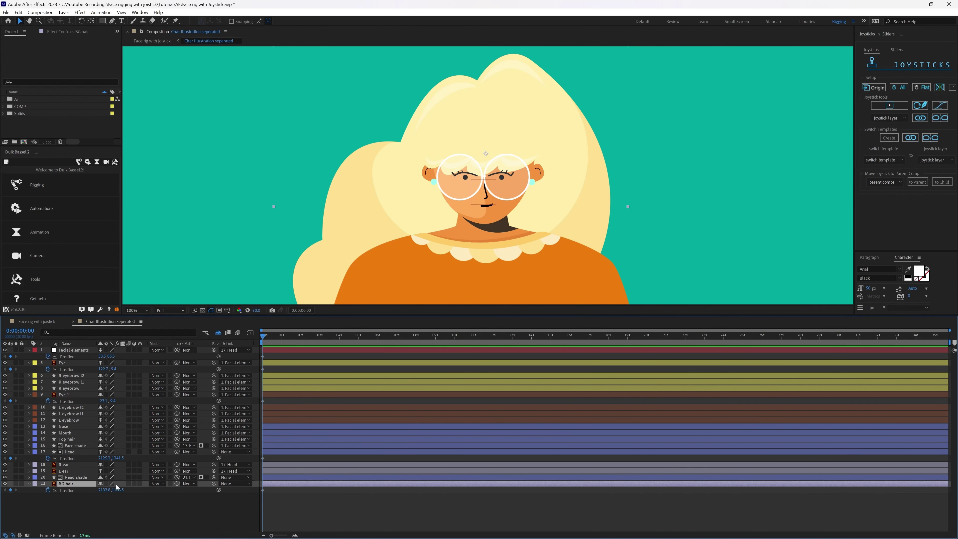
pyautogui.moveTo(215, 485); pyautogui.dragTo(71, 452)
pyautogui.moveTo(512, 185)
pyautogui.mouseDown()
pyautogui.moveTo(498, 206)
pyautogui.moveTo(516, 183)
pyautogui.moveTo(507, 195)
pyautogui.mouseUp()
pyautogui.hotkey('ctrl', 'z')
pyautogui.click(192, 478)
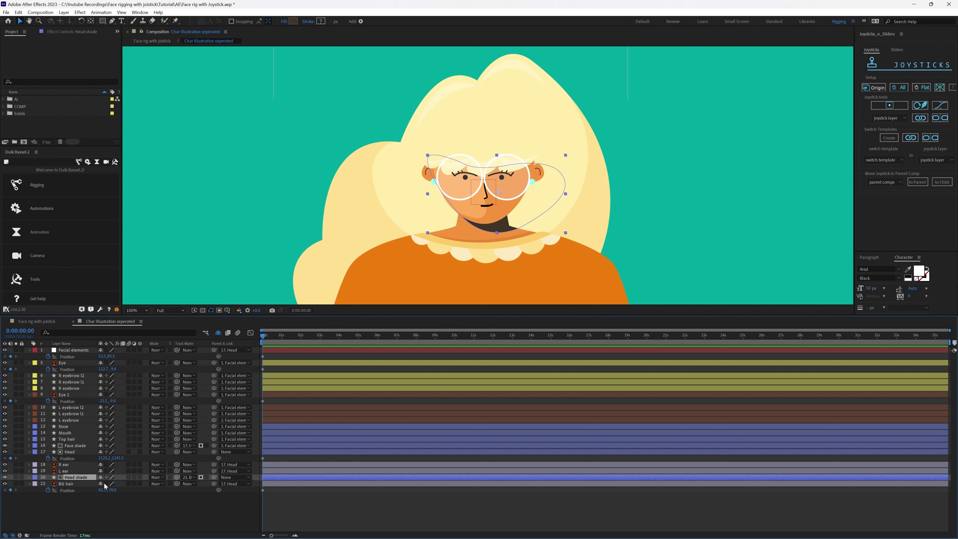
pyautogui.moveTo(214, 477); pyautogui.dragTo(72, 451)
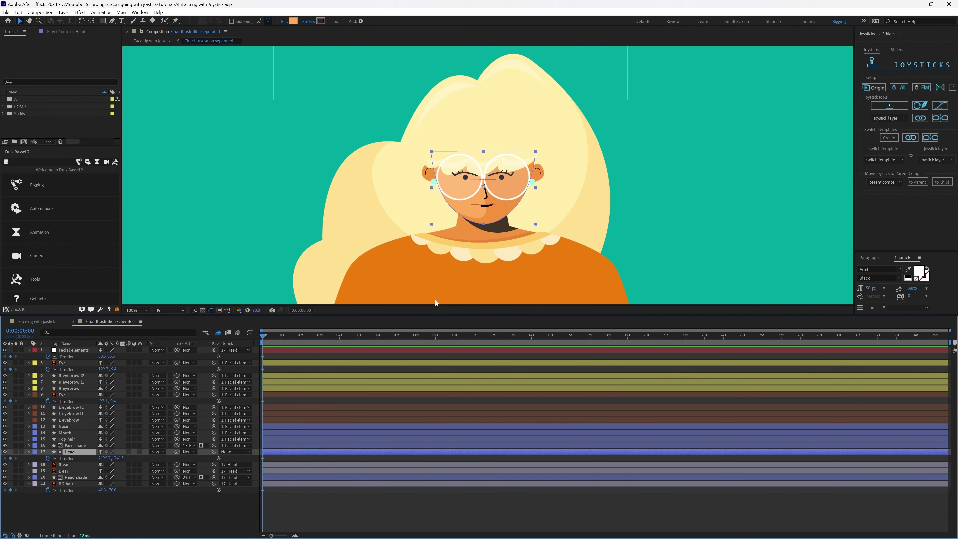
# - Add Position keyframes at the first frame to the R ear and L ear layers, undoing the trial head move
pyautogui.moveTo(507, 187)
pyautogui.mouseDown()
pyautogui.moveTo(490, 186)
pyautogui.moveTo(499, 187)
pyautogui.mouseUp()
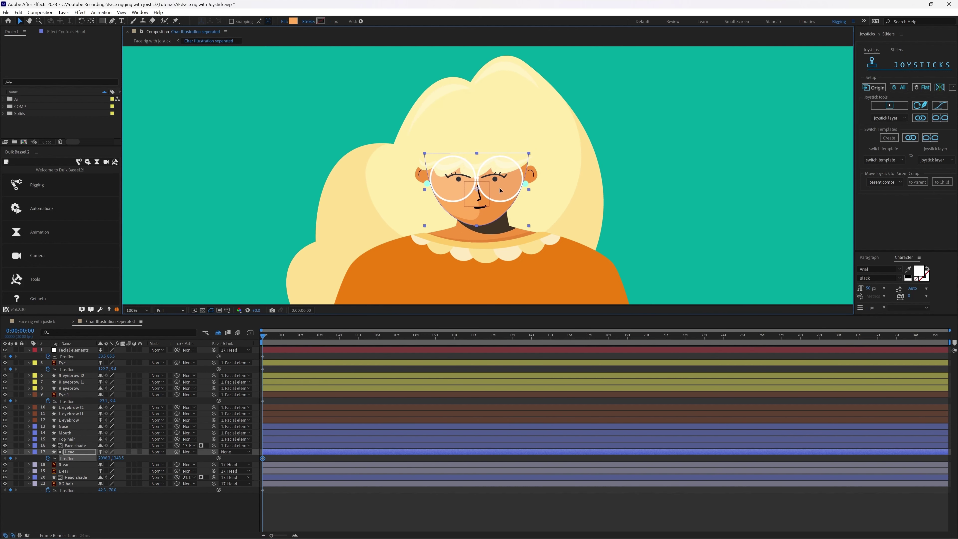
pyautogui.click(67, 470)
pyautogui.keyDown('ctrl'); pyautogui.click(69, 464); pyautogui.keyUp('ctrl')
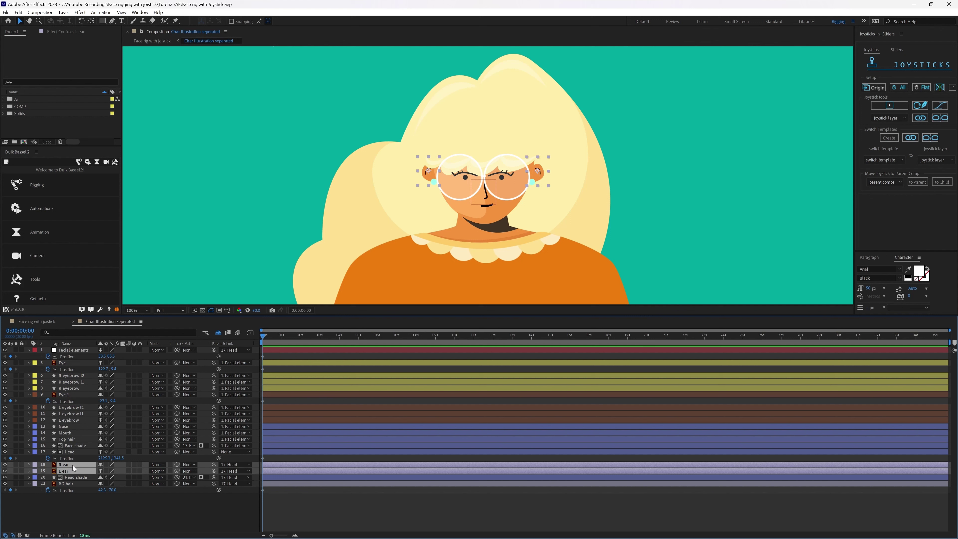
pyautogui.hotkey('alt', 'shift', 'p')
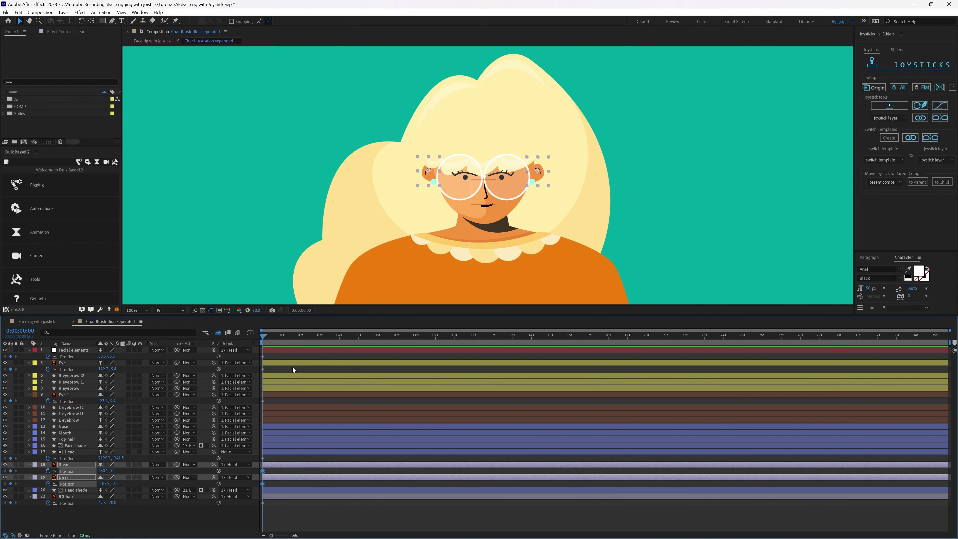
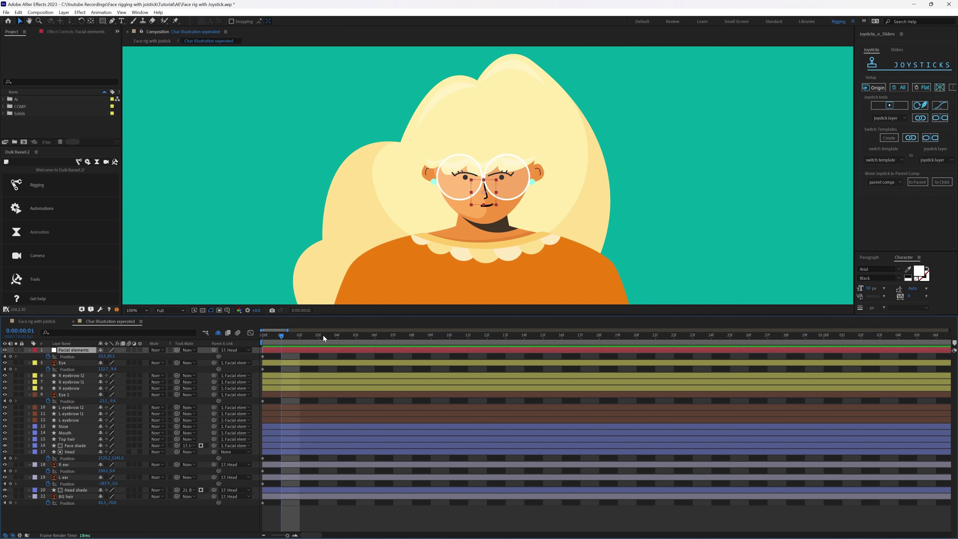
# - Shift the Facial elements null leftward at frame 1 to turn the glasses, eyes, nose and mouth to the left
pyautogui.scroll(2, 503, 193)
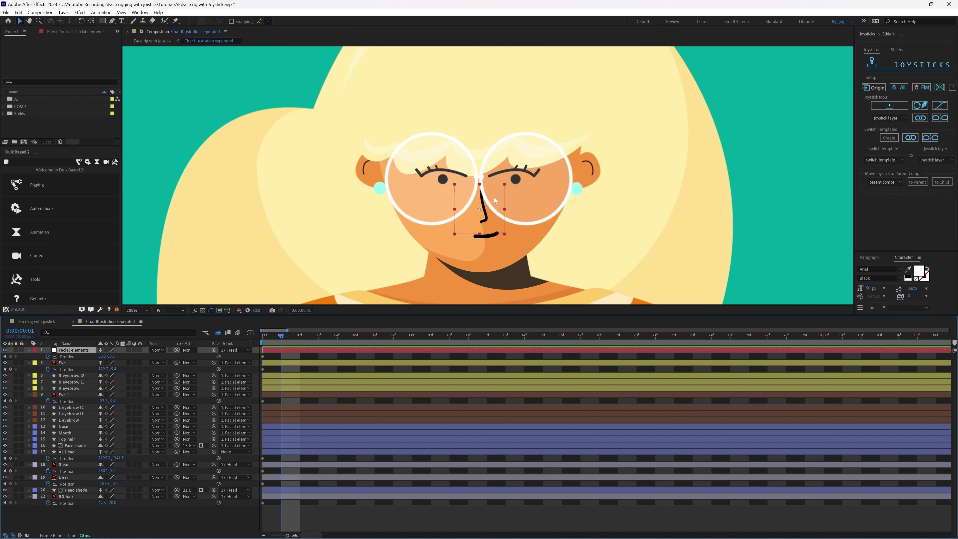
pyautogui.moveTo(498, 196); pyautogui.dragTo(471, 192)
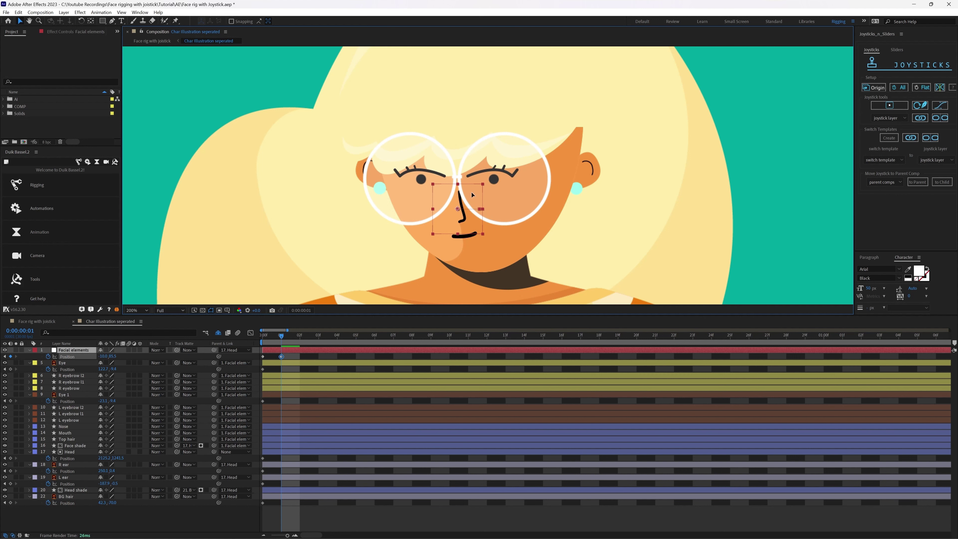
pyautogui.moveTo(471, 193); pyautogui.dragTo(473, 193)
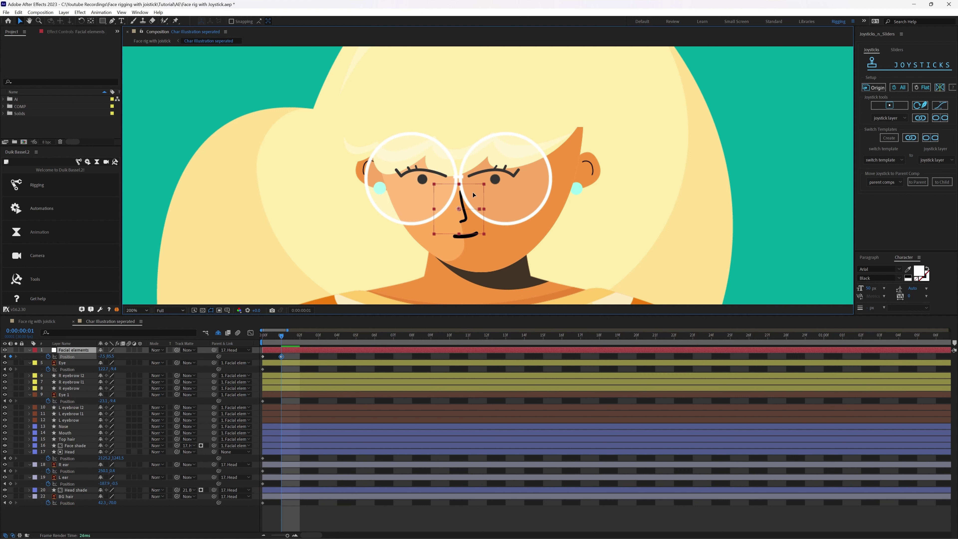
pyautogui.scroll(-2, 477, 189)
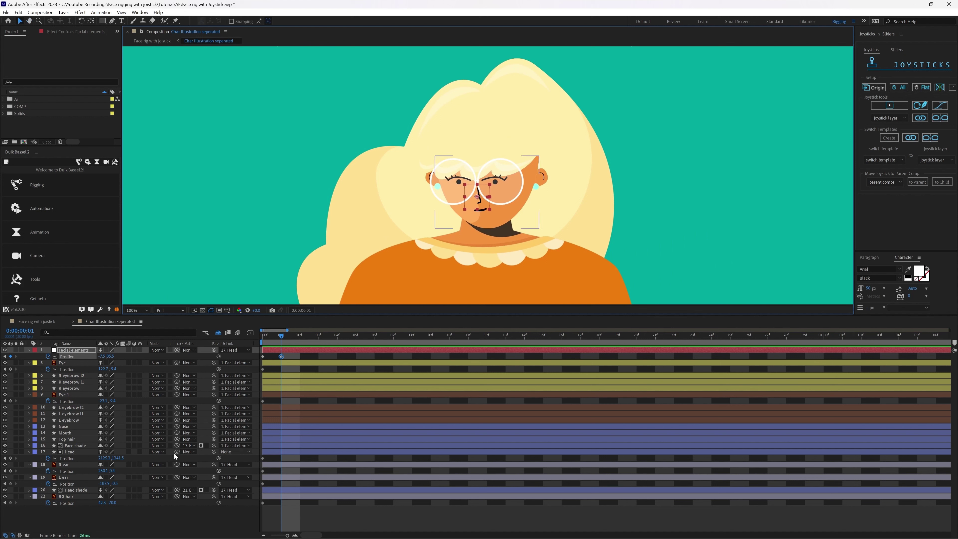
# - Keyframe the Nose layer's Path at frames 0 and 1 and reshape the nose at frame 1 to point left
pyautogui.click(68, 427)
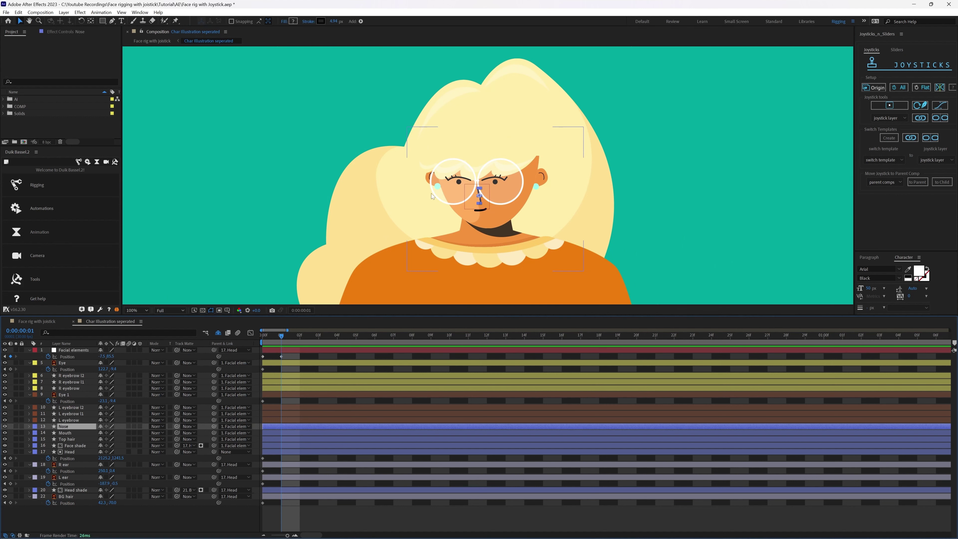
pyautogui.click(29, 426)
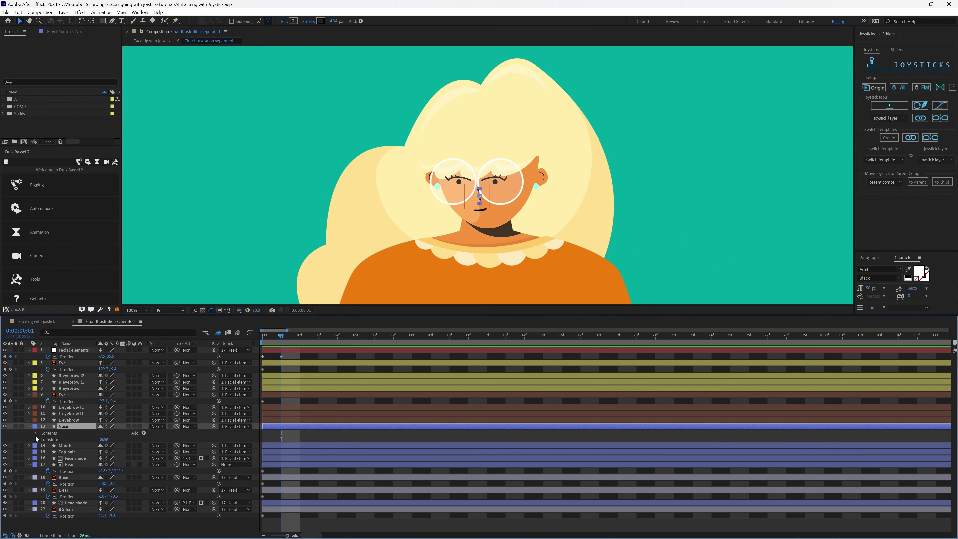
pyautogui.click(36, 433)
pyautogui.click(42, 439)
pyautogui.click(49, 445)
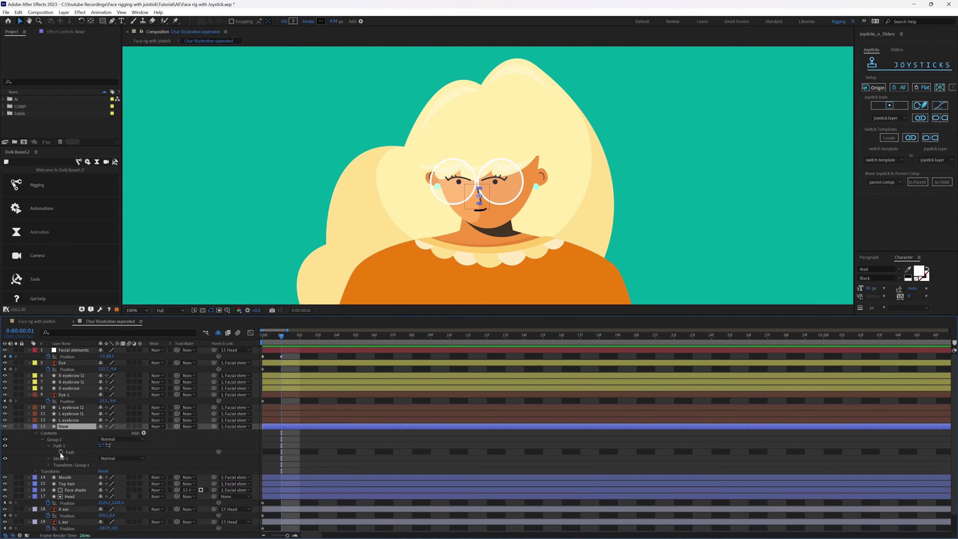
pyautogui.click(60, 452)
pyautogui.scroll(4, 481, 209)
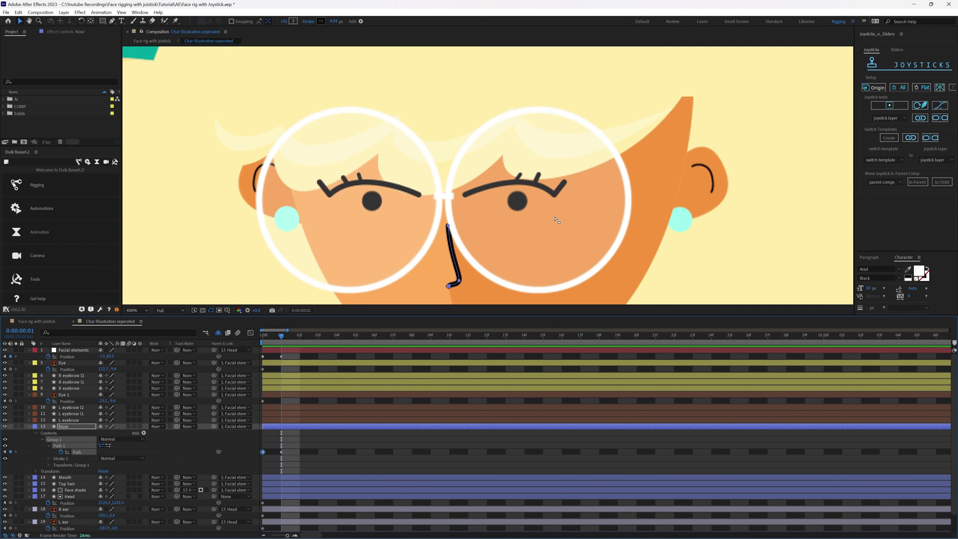
pyautogui.moveTo(463, 226)
pyautogui.mouseDown()
pyautogui.moveTo(461, 213)
pyautogui.moveTo(449, 214)
pyautogui.mouseUp()
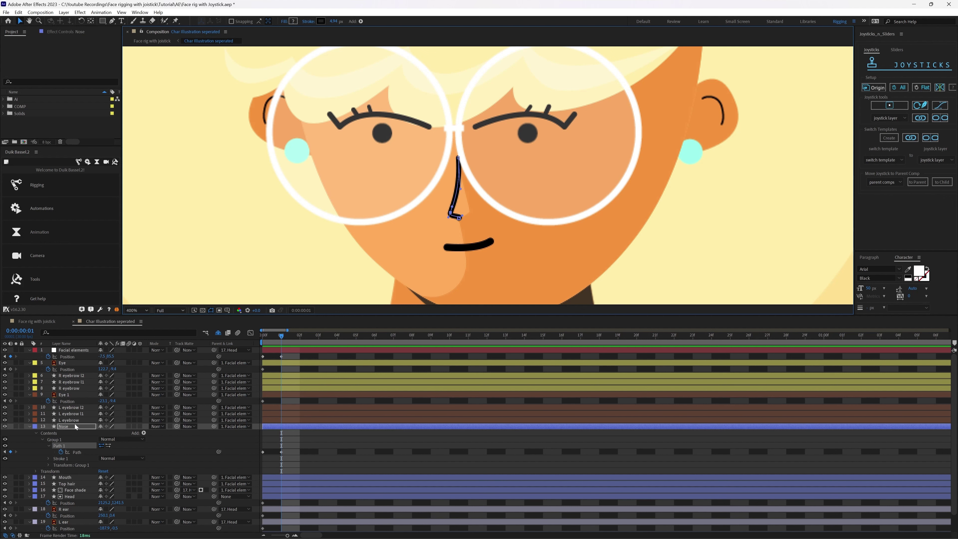
# - Add Path keyframes to the Face shade layer's shape at frames 0 and 1
pyautogui.scroll(-1, 91, 483)
pyautogui.click(77, 471)
pyautogui.click(29, 471)
pyautogui.click(42, 484)
pyautogui.click(48, 491)
pyautogui.click(61, 496)
pyautogui.press('pageup')
pyautogui.press('pagedown')
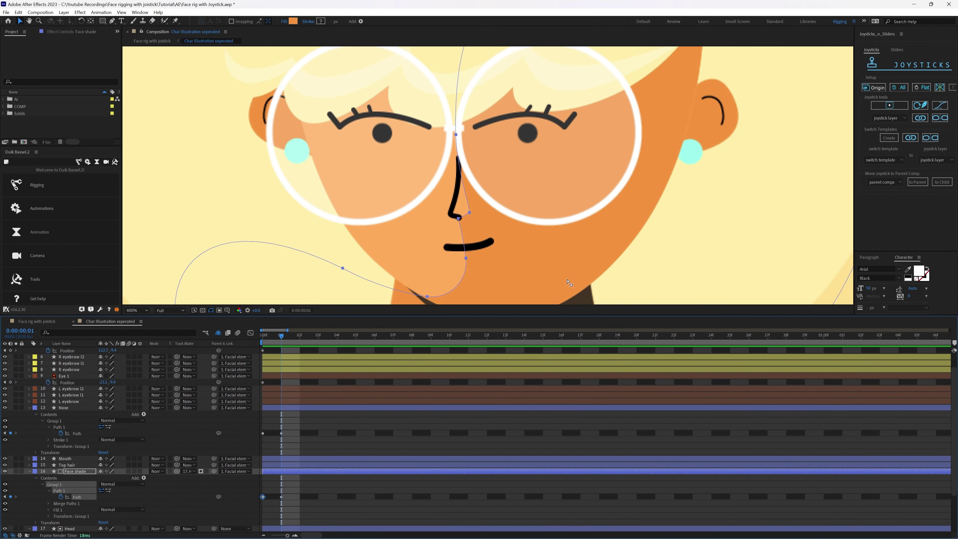
# - Nudge the Eye and Eye 1 layers together 12 px to the left at frame 1
pyautogui.click(70, 394)
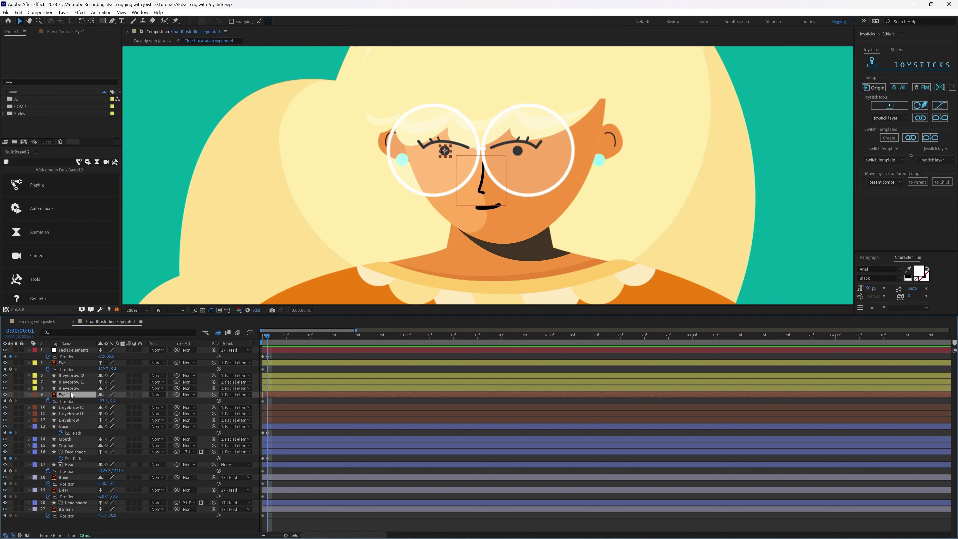
pyautogui.keyDown('ctrl'); pyautogui.click(75, 363); pyautogui.keyUp('ctrl')
pyautogui.press('Left')
pyautogui.press('Left')
pyautogui.press('Left')
pyautogui.press('Left')
pyautogui.press('Left')
pyautogui.press('Left')
pyautogui.press('Left')
pyautogui.press('Left')
pyautogui.press('Left')
pyautogui.press('Left')
pyautogui.press('Left')
pyautogui.press('Left')
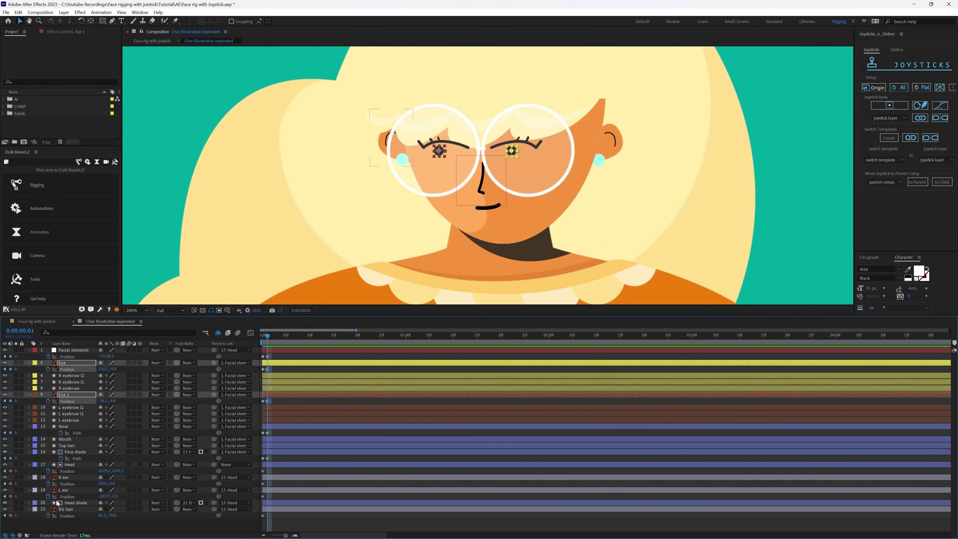
# - Nudge the R ear layer slightly to the right at frame 1, keyframing its Position
pyautogui.click(71, 477)
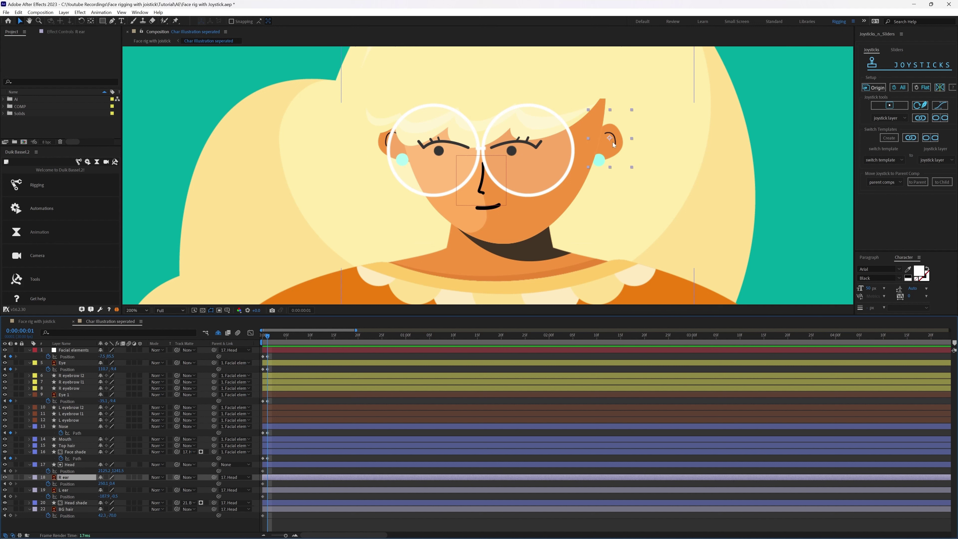
pyautogui.press('Right')
pyautogui.press('Right')
pyautogui.press('Right')
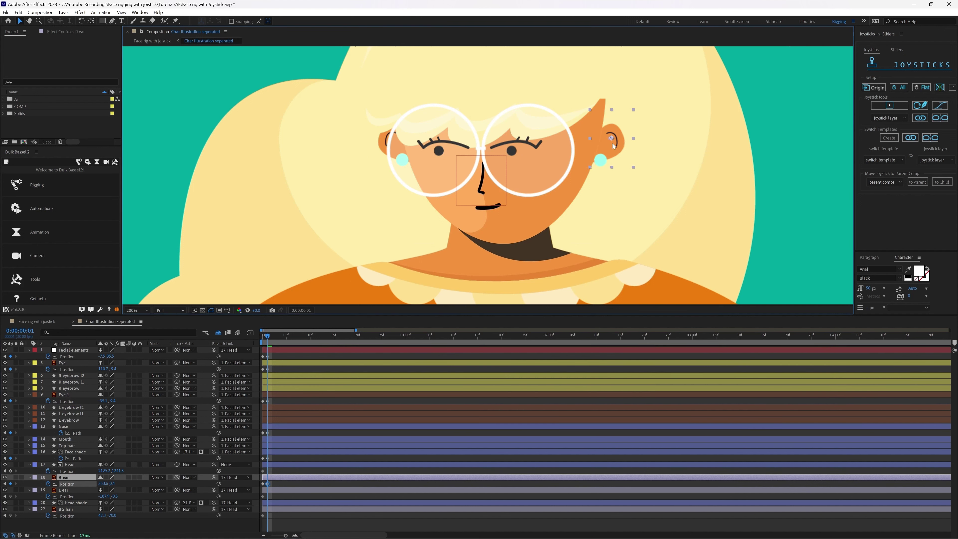
pyautogui.press('Left')
pyautogui.press('Left')
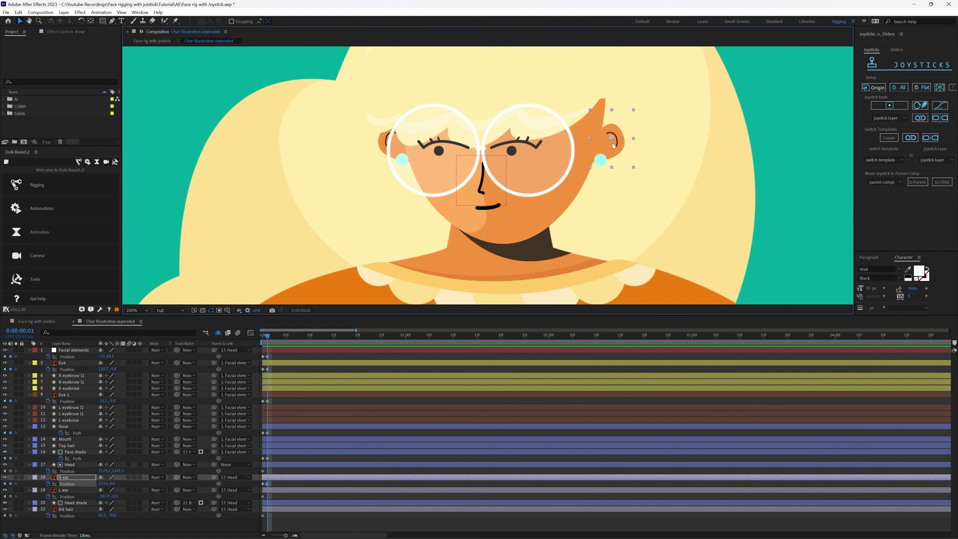
pyautogui.press('Right')
# - Nudge the L ear layer to the right at frame 1, tucking it in behind the face, and save the project
pyautogui.click(301, 492)
pyautogui.press('Right')
pyautogui.press('Right')
pyautogui.press('Right')
pyautogui.press('Right')
pyautogui.press('Right')
pyautogui.press('Right')
pyautogui.press('Right')
pyautogui.press('Right')
pyautogui.press('Right')
pyautogui.press('Right')
pyautogui.press('Right')
pyautogui.press('Right')
pyautogui.press('Right')
pyautogui.press('Right')
pyautogui.press('Right')
pyautogui.press('Right')
pyautogui.press('Right')
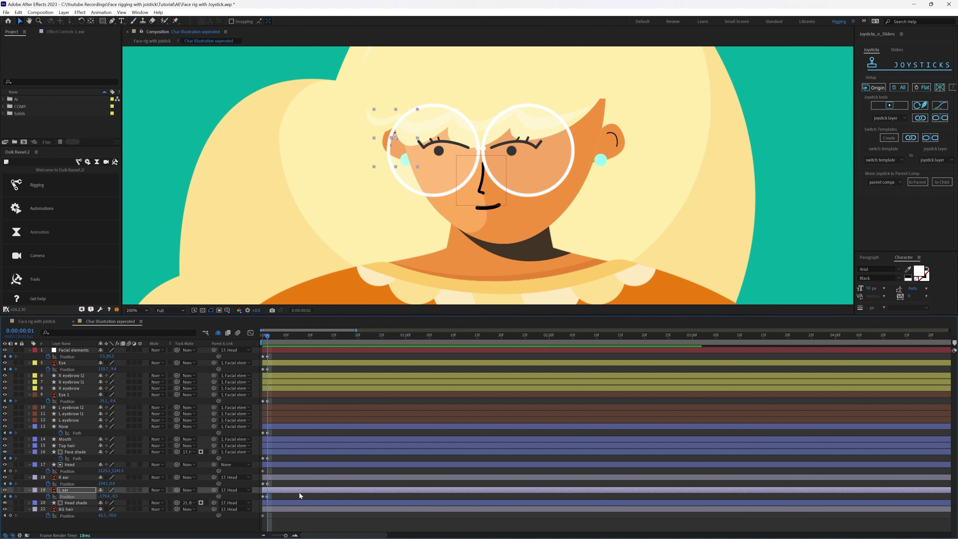
pyautogui.press('Right')
pyautogui.press('Right')
pyautogui.press('Right')
pyautogui.press('Right')
pyautogui.press('Right')
pyautogui.press('Right')
pyautogui.press('Right')
pyautogui.press('Right')
pyautogui.press('Right')
pyautogui.press('Right')
pyautogui.press('Right')
pyautogui.press('Right')
pyautogui.press('Right')
pyautogui.hotkey('ctrl', 's')
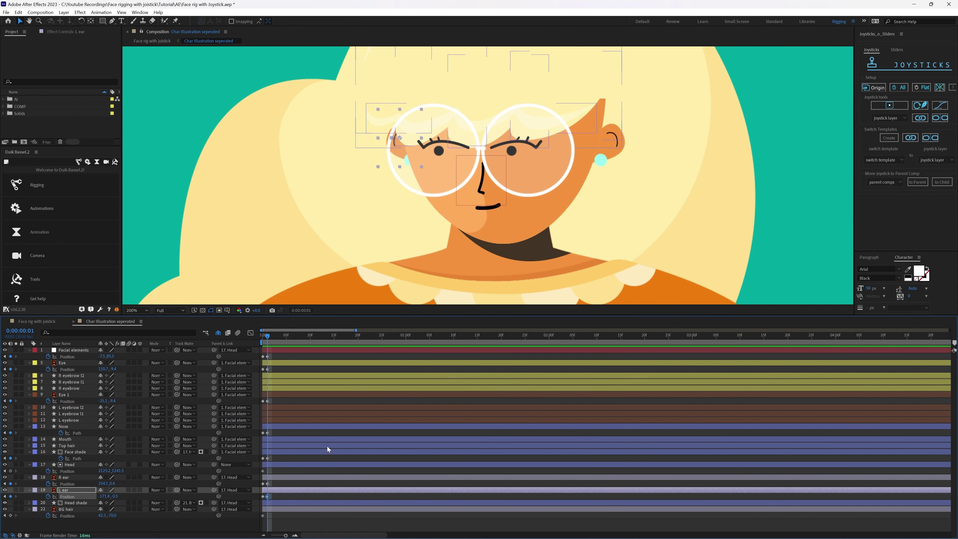
# - Add Path keyframes to the Head layer's shape at frames 0 and 1
pyautogui.click(320, 464)
pyautogui.click(29, 452)
pyautogui.click(29, 458)
pyautogui.click(30, 458)
pyautogui.click(37, 471)
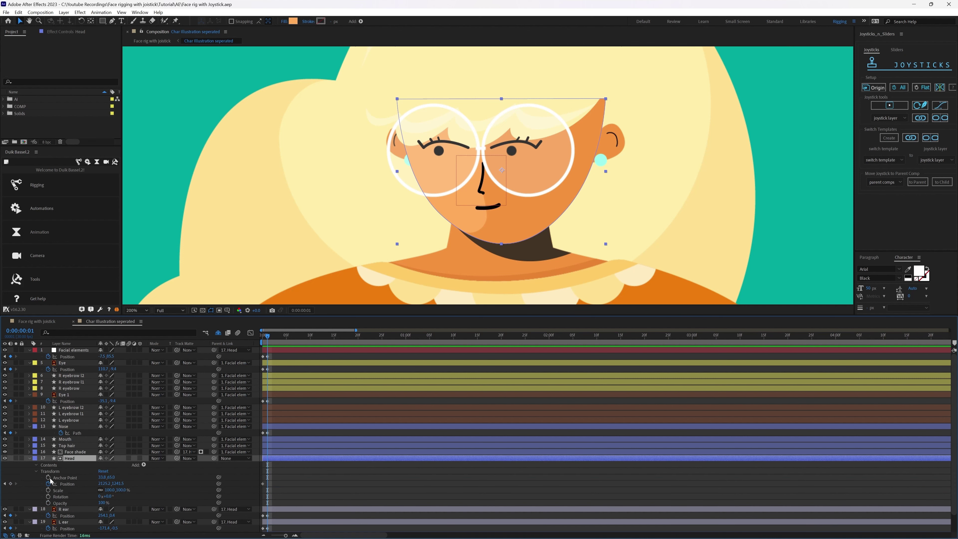
pyautogui.click(36, 464)
pyautogui.click(42, 471)
pyautogui.click(48, 477)
pyautogui.click(61, 484)
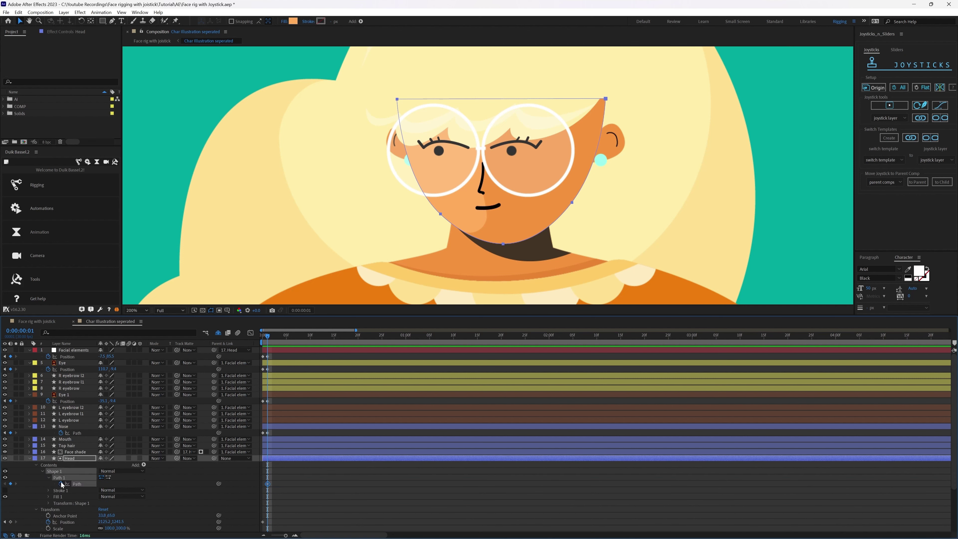
pyautogui.press('pageup')
pyautogui.click(10, 483)
pyautogui.press('pagedown')
# - Reshape the Head path at frame 1, pulling the chin, right jaw and upper right corner points leftward, and collapse the layer to its keyframed properties
pyautogui.moveTo(503, 244); pyautogui.dragTo(486, 243)
pyautogui.moveTo(572, 203); pyautogui.dragTo(568, 202)
pyautogui.moveTo(605, 99); pyautogui.dragTo(598, 99)
pyautogui.click(568, 202)
pyautogui.moveTo(491, 243); pyautogui.dragTo(501, 244)
pyautogui.click(440, 213)
pyautogui.moveTo(411, 162); pyautogui.dragTo(413, 169)
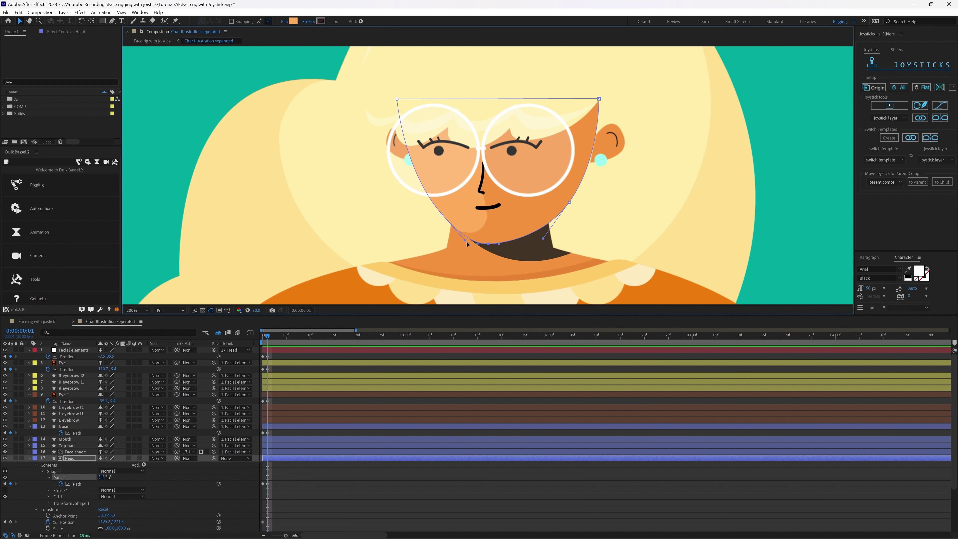
pyautogui.moveTo(468, 242); pyautogui.dragTo(462, 238)
pyautogui.click(566, 490)
pyautogui.scroll(-1, 665, 223)
pyautogui.press('u')
pyautogui.press('u')
# - Nudge the Head layer to the left at frame 1 so the whole head shifts over the neck
pyautogui.click(354, 465)
pyautogui.press('Left')
pyautogui.press('Left')
pyautogui.press('Left')
pyautogui.press('Left')
pyautogui.press('Left')
pyautogui.press('Left')
pyautogui.press('Left')
pyautogui.press('Left')
pyautogui.press('Left')
pyautogui.press('Left')
pyautogui.press('Left')
pyautogui.press('Left')
pyautogui.press('Left')
pyautogui.press('Left')
pyautogui.press('Left')
pyautogui.press('Left')
pyautogui.press('Left')
pyautogui.press('Left')
pyautogui.press('Left')
pyautogui.press('Left')
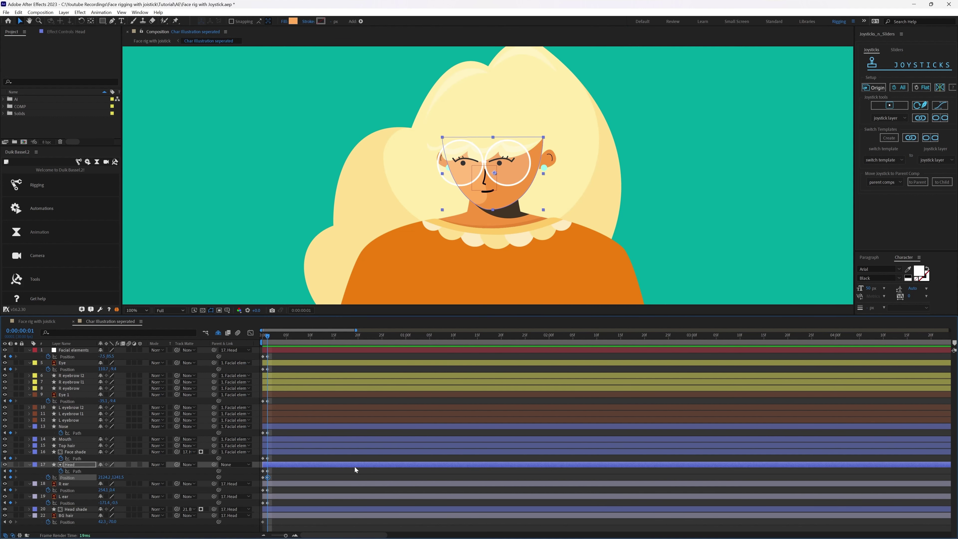
pyautogui.press('Left')
pyautogui.press('Left')
pyautogui.press('Left')
pyautogui.press('Left')
pyautogui.press('Left')
pyautogui.press('Left')
pyautogui.press('Left')
pyautogui.press('Left')
pyautogui.press('Left')
pyautogui.press('Left')
pyautogui.press('Left')
pyautogui.press('Left')
pyautogui.press('Left')
pyautogui.press('Left')
pyautogui.press('Left')
pyautogui.press('Left')
pyautogui.press('Left')
pyautogui.press('Left')
pyautogui.press('Left')
pyautogui.press('Left')
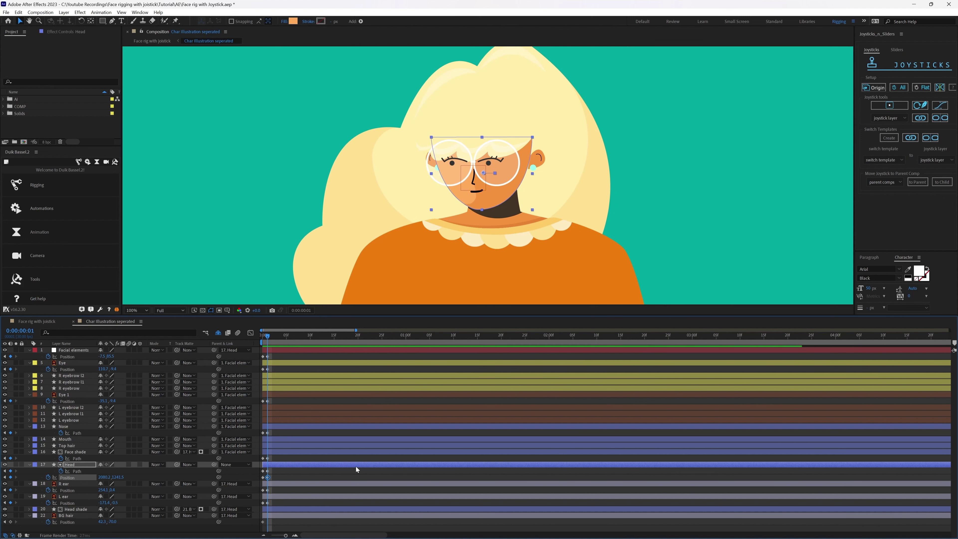
# - Keyframe the Head layer's Rotation at frames 0 and 1, setting it to -2° at frame 1
pyautogui.hotkey('alt', 'shift', 'r')
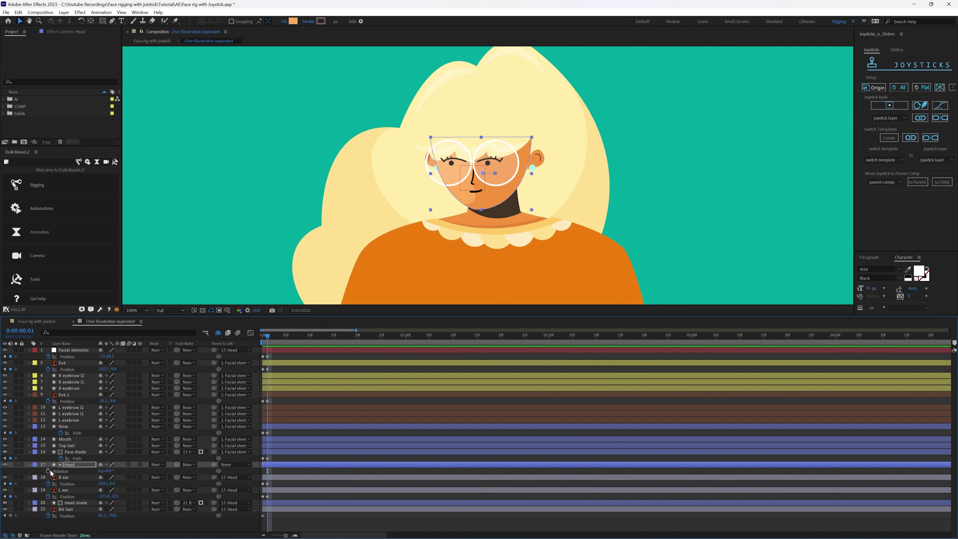
pyautogui.press('pageup')
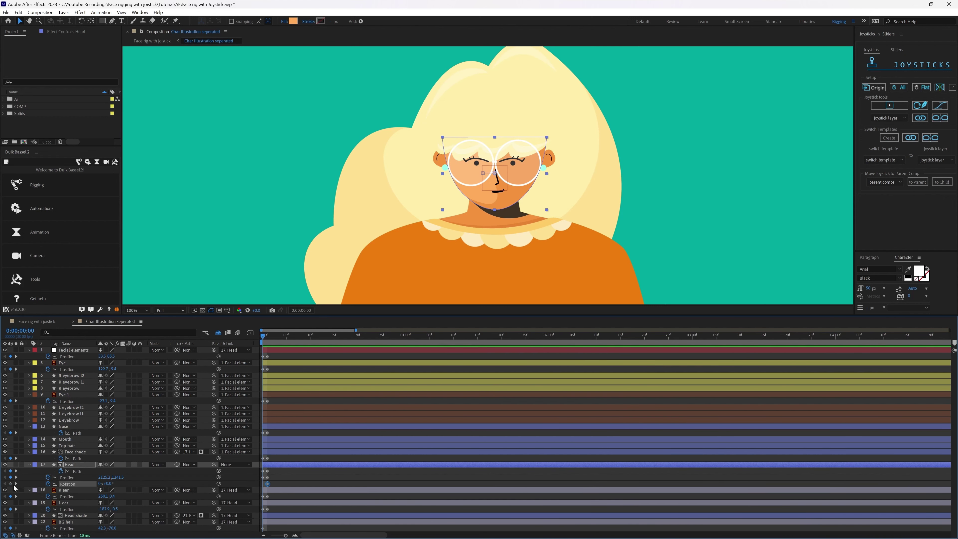
pyautogui.press('pagedown')
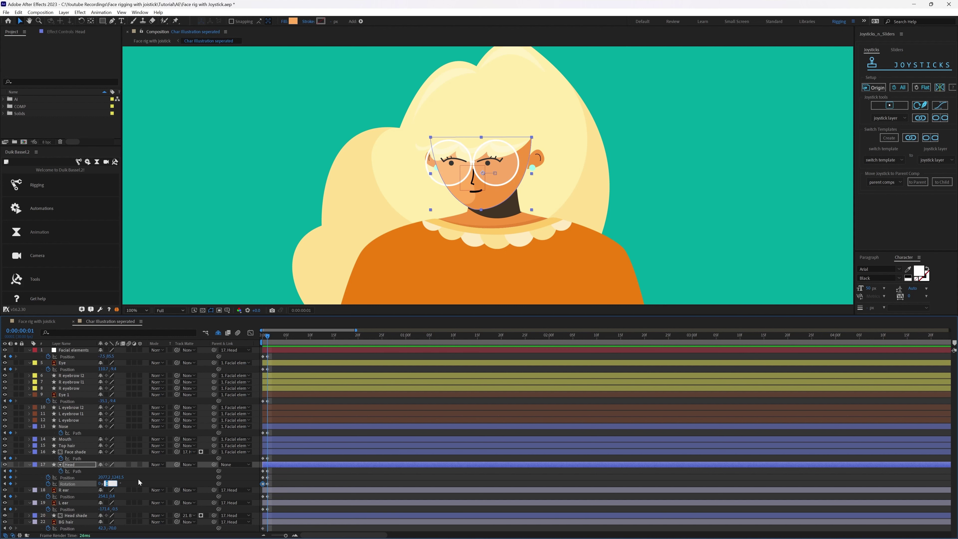
pyautogui.press('Down')
pyautogui.press('Down')
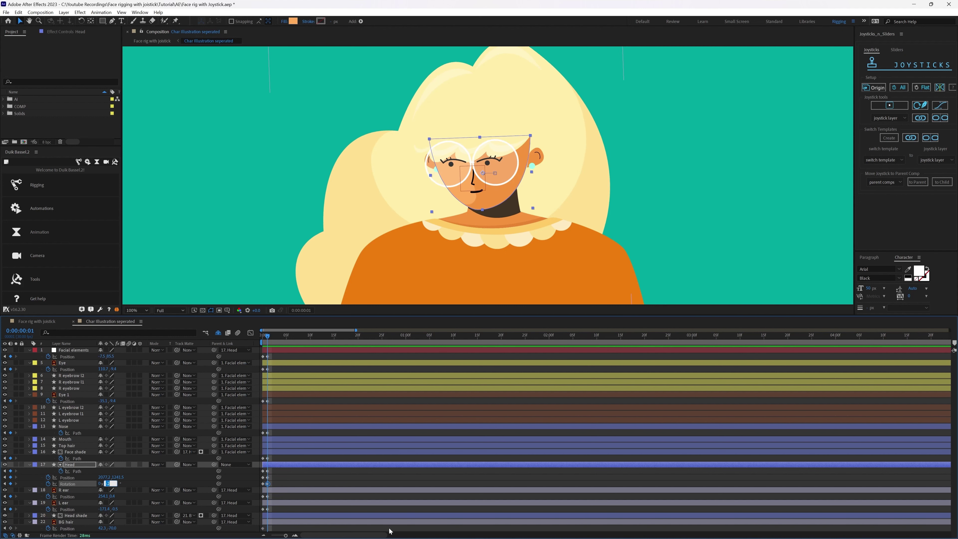
pyautogui.click(355, 473)
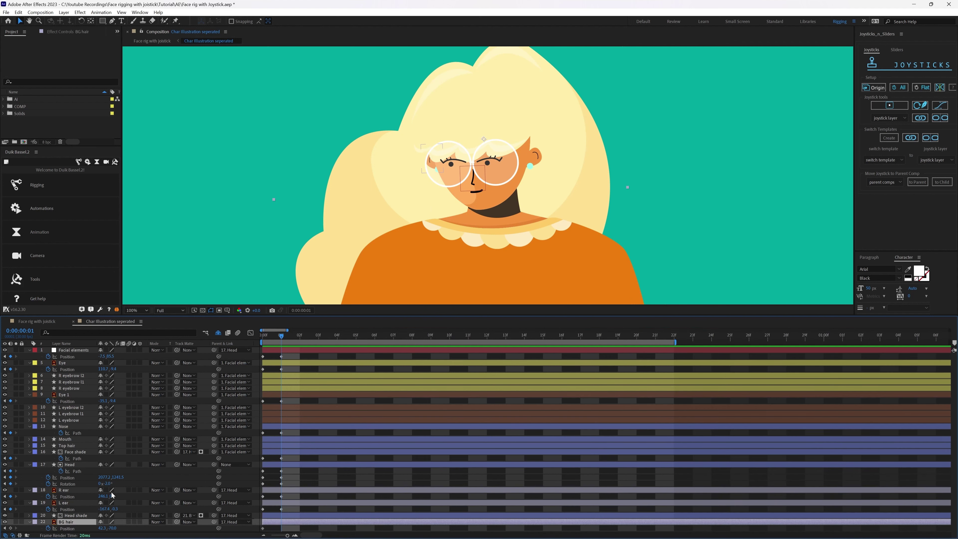
# - Nudge the BG hair layer to the right at frame 1, keyframing its Position
pyautogui.press('Right')
pyautogui.press('Right')
pyautogui.press('Right')
pyautogui.press('Right')
pyautogui.press('Right')
pyautogui.press('Right')
pyautogui.press('Right')
pyautogui.press('Right')
pyautogui.press('Right')
pyautogui.press('Right')
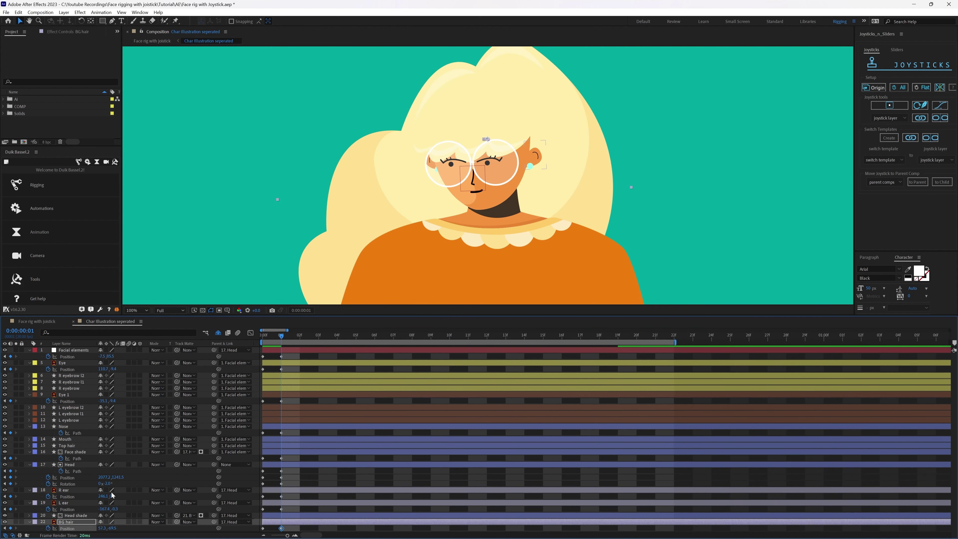
# - Select all existing keyframes and set the Joysticks 'n Sliders Origin pose keyframes at frame 2
pyautogui.moveTo(281, 335)
pyautogui.mouseDown()
pyautogui.moveTo(261, 338)
pyautogui.moveTo(283, 336)
pyautogui.mouseUp()
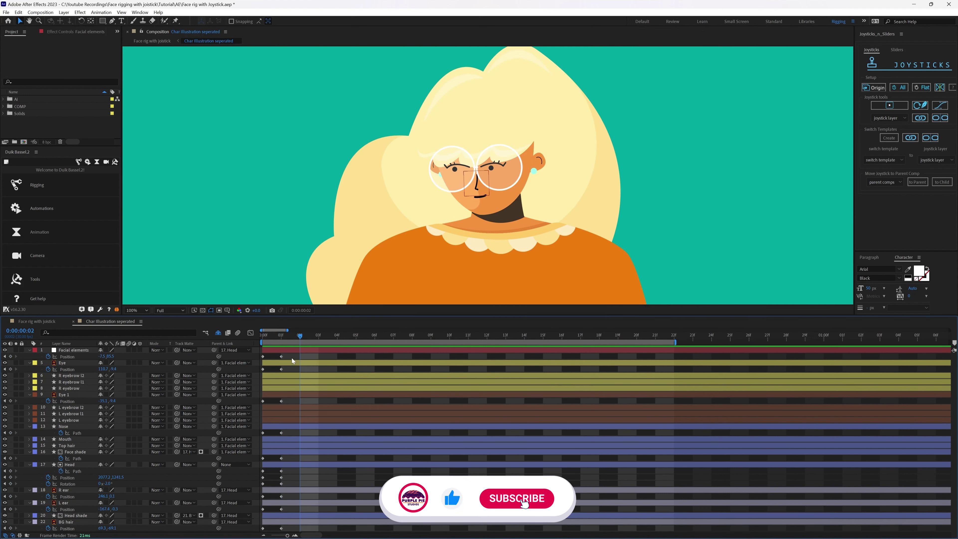
pyautogui.moveTo(291, 358); pyautogui.dragTo(211, 532)
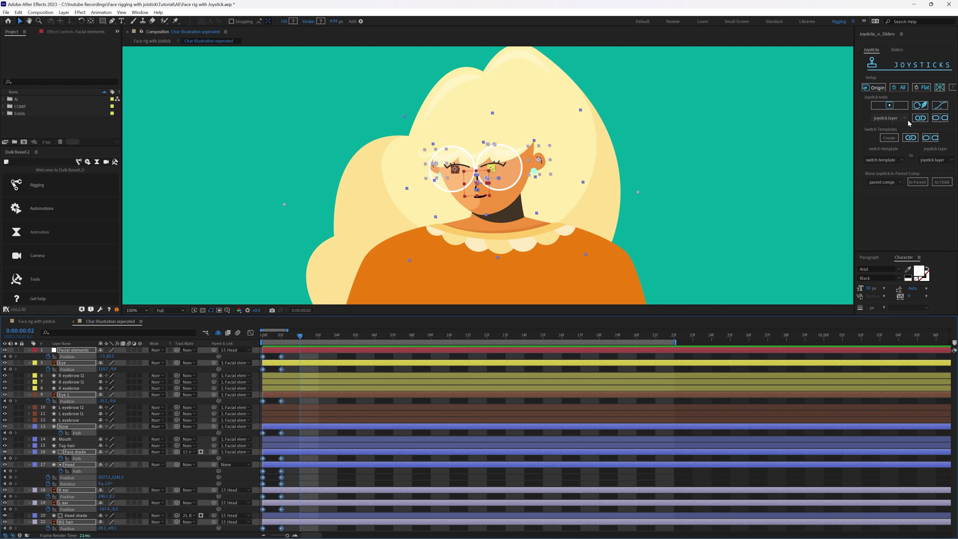
pyautogui.click(873, 87)
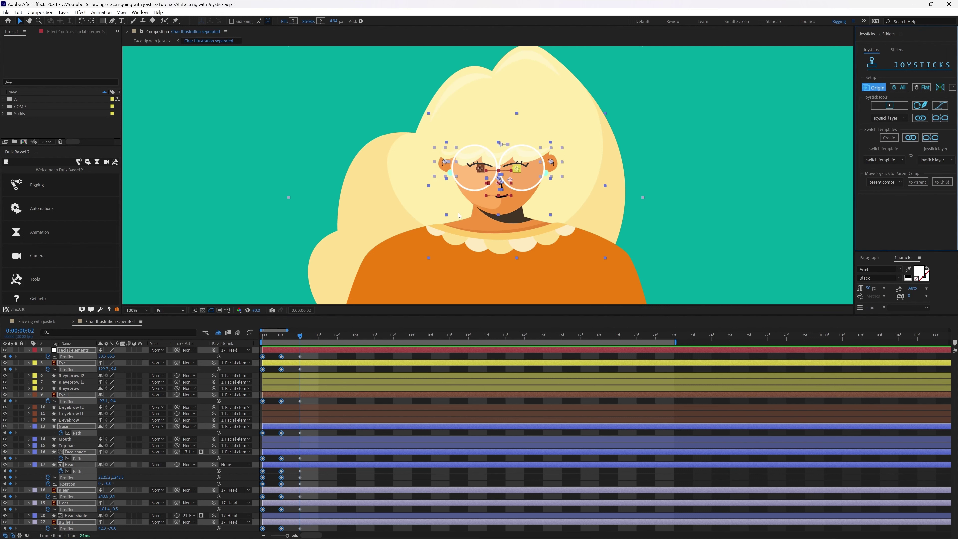
# - At frame 2, nudge the Facial elements layer to the right and shift both eye layers slightly the same way
pyautogui.click(321, 351)
pyautogui.hotkey('shift', 'Right')
pyautogui.hotkey('shift', 'Right')
pyautogui.hotkey('shift', 'Right')
pyautogui.hotkey('shift', 'Right')
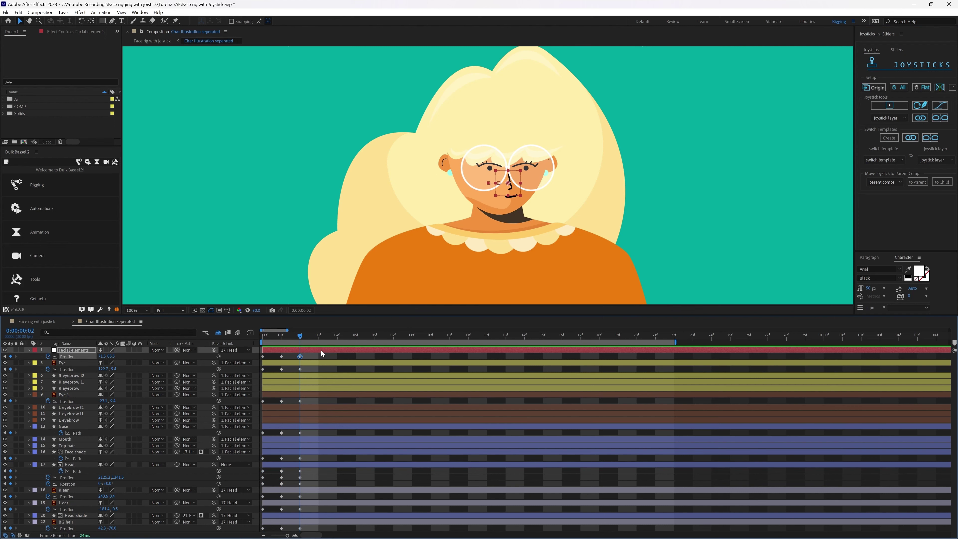
pyautogui.scroll(2, 504, 177)
pyautogui.click(77, 426)
pyautogui.click(74, 363)
pyautogui.keyDown('ctrl'); pyautogui.click(74, 394); pyautogui.keyUp('ctrl')
# - Nudge the Head layer to the right at frame 2 and rotate it slightly clockwise
pyautogui.click(90, 465)
pyautogui.hotkey('shift', 'Right')
pyautogui.hotkey('shift', 'Right')
pyautogui.hotkey('shift', 'Right')
pyautogui.hotkey('shift', 'Right')
pyautogui.press('Right')
pyautogui.press('Right')
pyautogui.press('Right')
pyautogui.press('Right')
pyautogui.moveTo(108, 483); pyautogui.dragTo(109, 483)
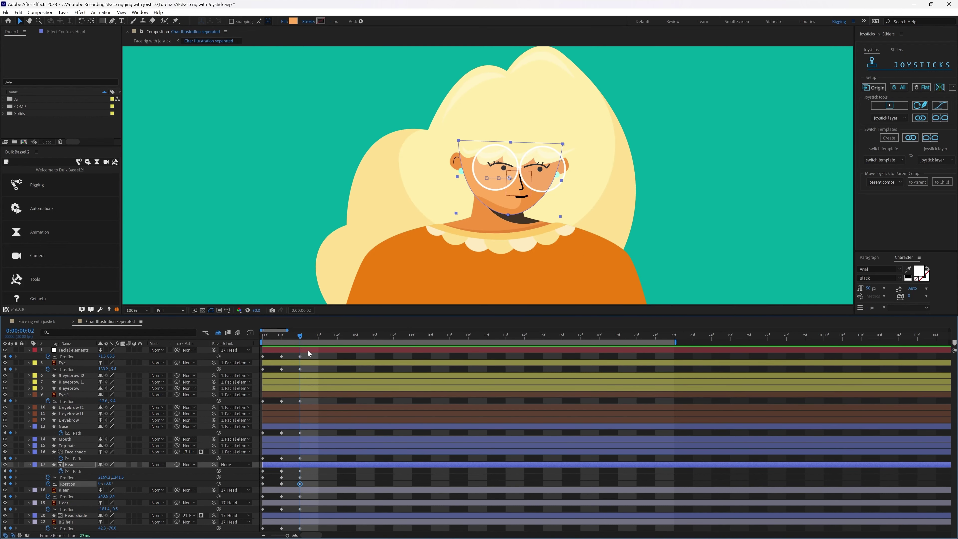
# - Nudge the R ear and L ear layers to the left at frame 2
pyautogui.scroll(1, 503, 177)
pyautogui.click(89, 490)
pyautogui.hotkey('shift', 'Left')
pyautogui.hotkey('shift', 'Left')
pyautogui.press('Left')
pyautogui.click(76, 503)
pyautogui.press('Left')
pyautogui.press('Left')
pyautogui.press('Left')
pyautogui.press('Left')
pyautogui.press('Left')
pyautogui.press('Left')
pyautogui.press('Left')
pyautogui.press('Left')
pyautogui.press('Left')
# - Reshape the Head path at frame 2, pulling the chin and right jaw points to the right
pyautogui.click(77, 458)
pyautogui.click(70, 465)
pyautogui.moveTo(508, 214); pyautogui.dragTo(519, 213)
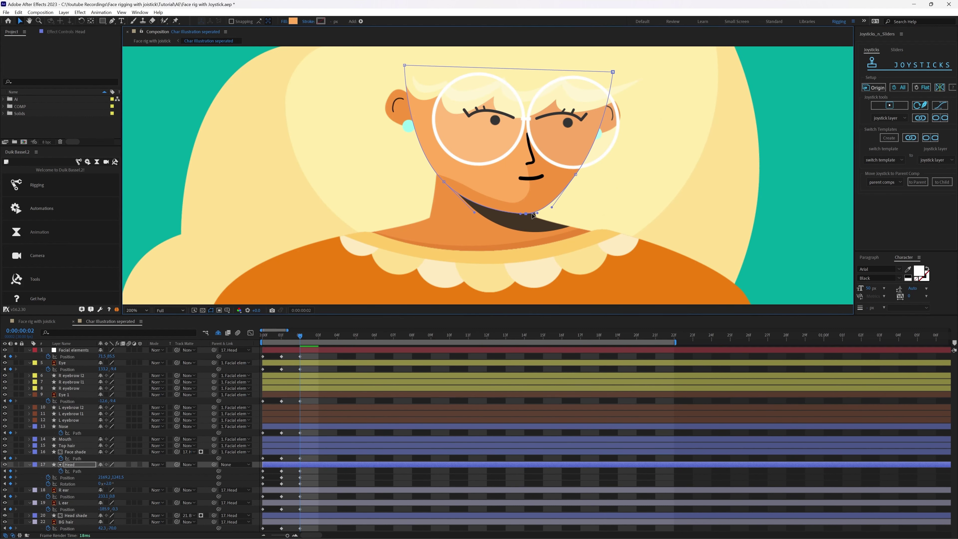
pyautogui.scroll(-1, 641, 221)
pyautogui.click(641, 221)
pyautogui.scroll(1, 566, 188)
pyautogui.click(69, 464)
pyautogui.moveTo(589, 157); pyautogui.dragTo(596, 158)
pyautogui.scroll(-1, 566, 188)
# - Nudge the BG hair layer to the left at frame 2 and save the project
pyautogui.click(65, 522)
pyautogui.hotkey('shift', 'Left')
pyautogui.hotkey('shift', 'Left')
pyautogui.press('Left')
pyautogui.press('Left')
pyautogui.press('Left')
pyautogui.press('Left')
pyautogui.press('Left')
pyautogui.click(336, 356)
pyautogui.hotkey('ctrl', 's')
# - Select all existing keyframes and set the Joysticks 'n Sliders Origin pose keyframes at frame 3
pyautogui.press('pagedown')
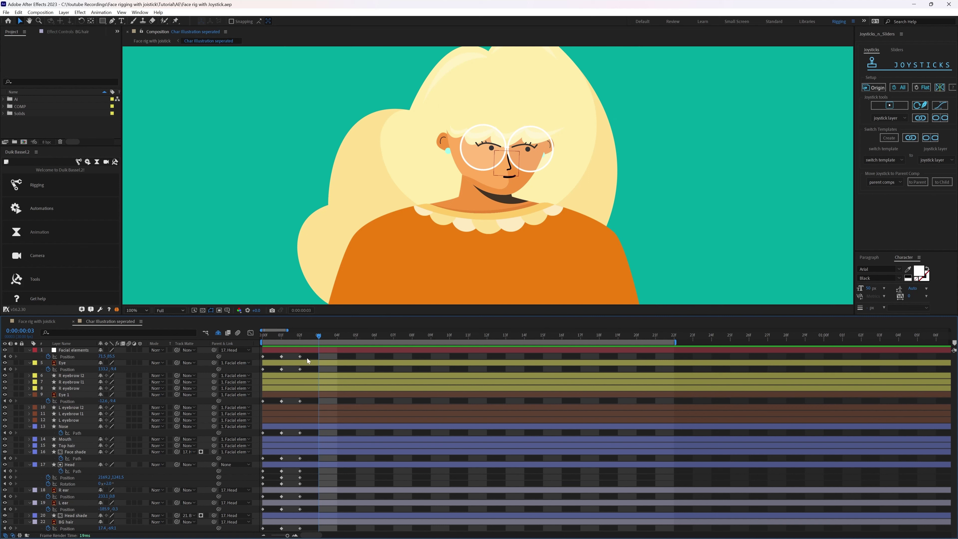
pyautogui.moveTo(308, 355); pyautogui.dragTo(213, 530)
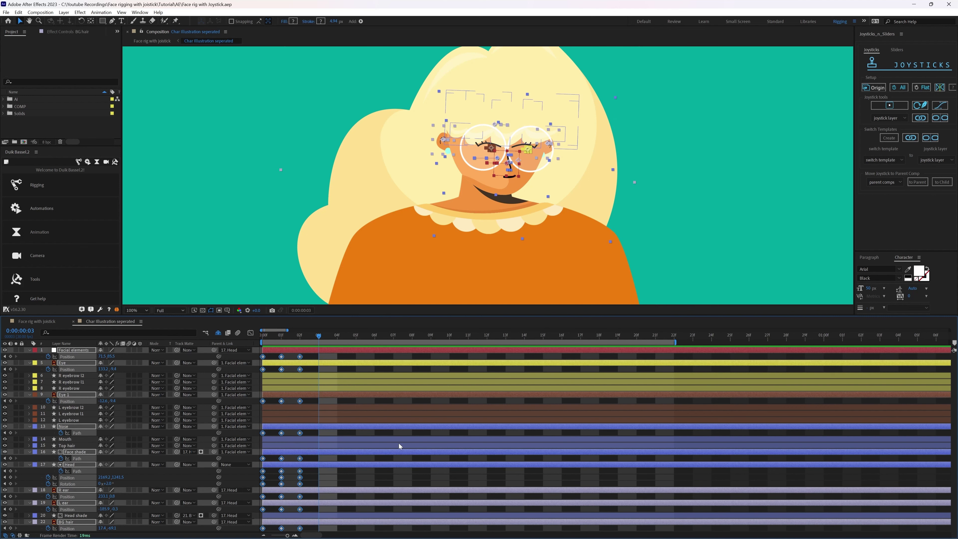
pyautogui.click(873, 87)
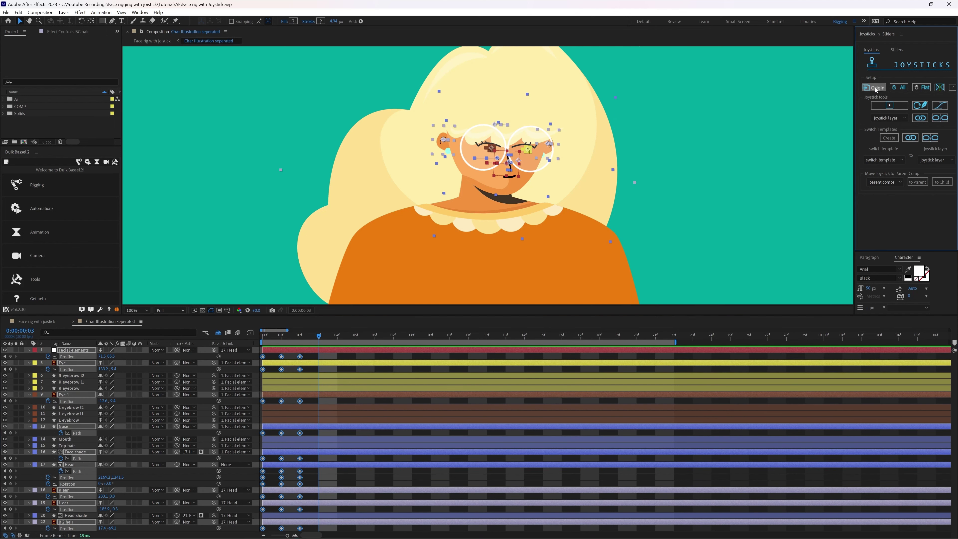
# - Nudge the Facial elements layer upward at frame 3
pyautogui.click(339, 357)
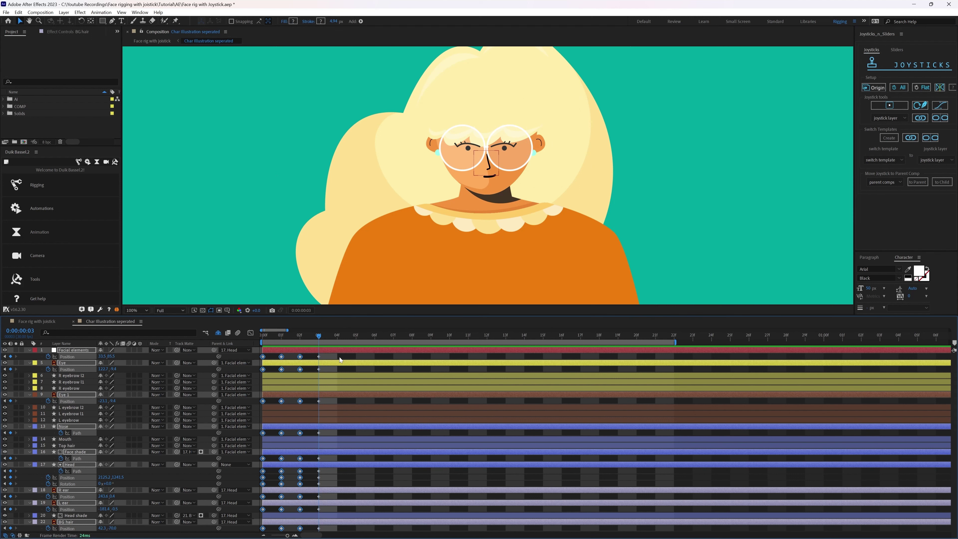
pyautogui.hotkey('shift', 'Up')
pyautogui.hotkey('shift', 'Up')
pyautogui.hotkey('shift', 'Up')
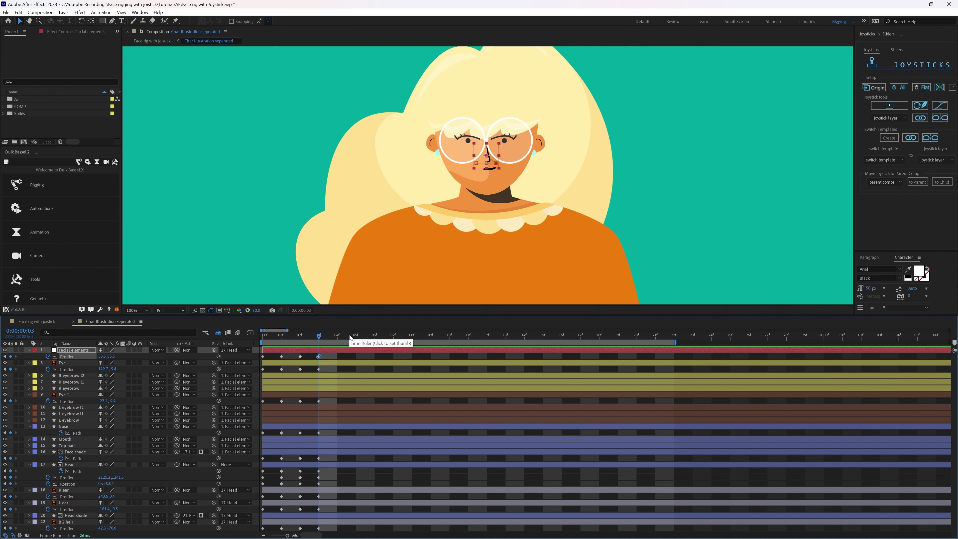
pyautogui.press('Down')
pyautogui.press('Down')
pyautogui.press('Down')
# - Nudge the R ear and L ear layers downward together at frame 3
pyautogui.click(81, 490)
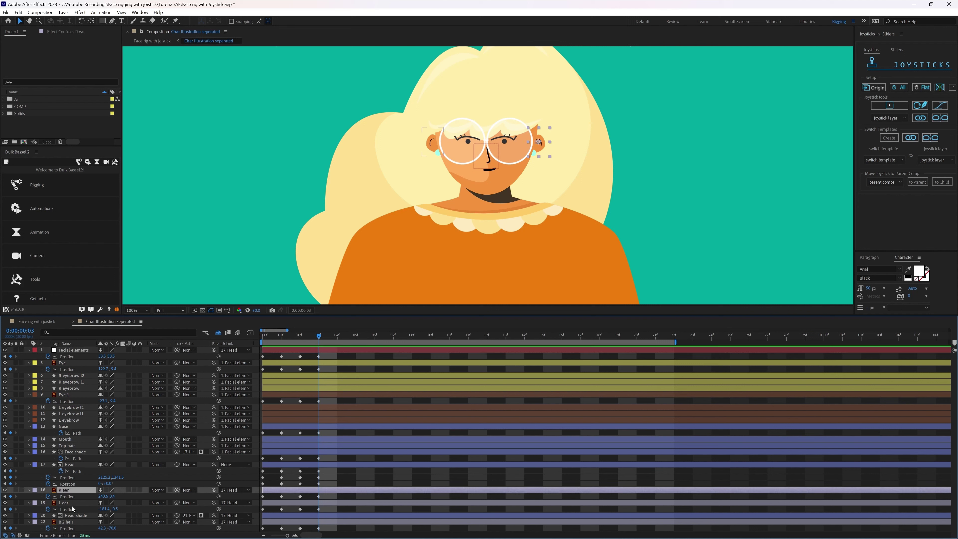
pyautogui.keyDown('ctrl'); pyautogui.click(75, 503); pyautogui.keyUp('ctrl')
pyautogui.hotkey('shift', 'Down')
pyautogui.press('Down')
pyautogui.press('Down')
pyautogui.press('Down')
pyautogui.press('Down')
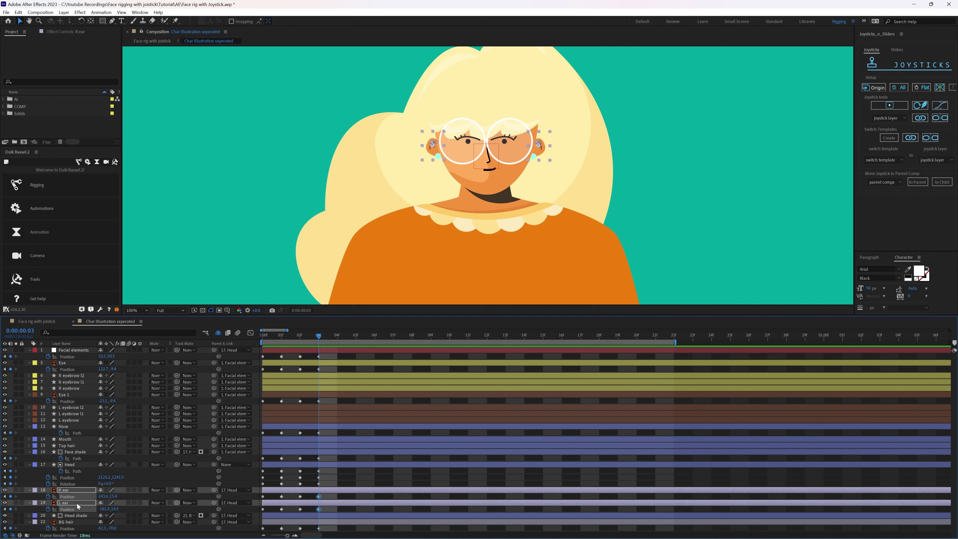
# - Nudge the BG hair layer downward at frame 3
pyautogui.click(320, 522)
pyautogui.press('Down')
pyautogui.press('Down')
pyautogui.hotkey('shift', 'Down')
pyautogui.hotkey('shift', 'Down')
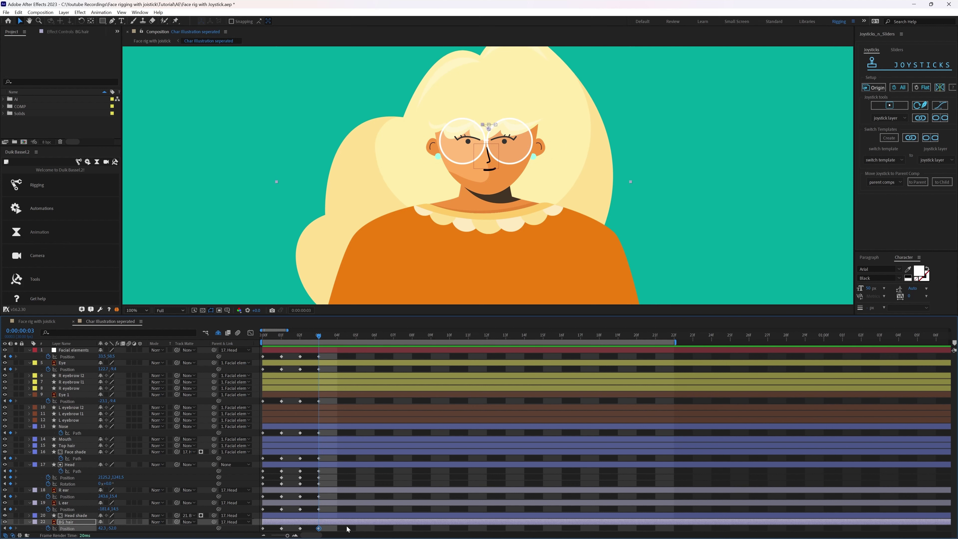
pyautogui.press('Down')
pyautogui.press('Down')
pyautogui.press('Down')
pyautogui.press('Down')
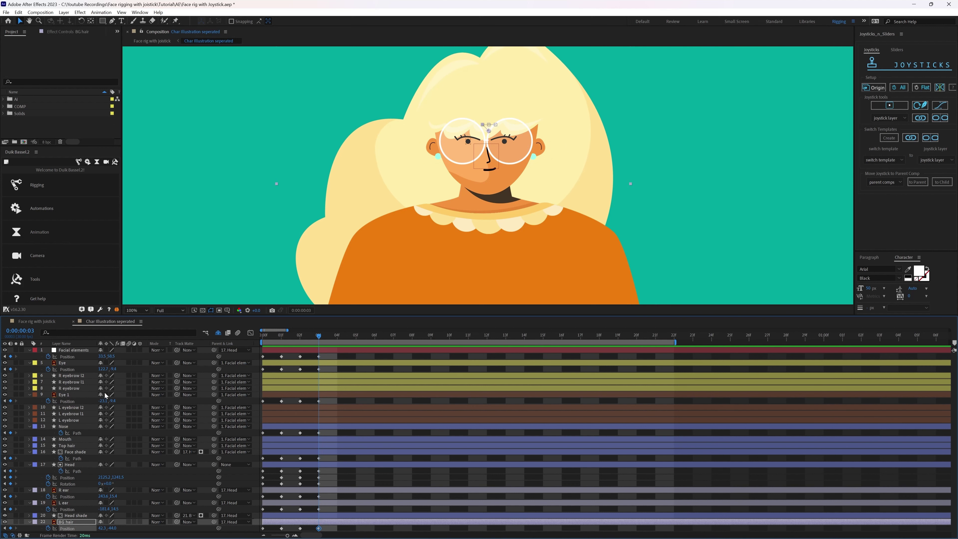
# - Nudge the Eye and Eye 1 layers upward together at frame 3
pyautogui.click(77, 362)
pyautogui.keyDown('ctrl'); pyautogui.click(78, 394); pyautogui.keyUp('ctrl')
pyautogui.press('Up')
pyautogui.press('Up')
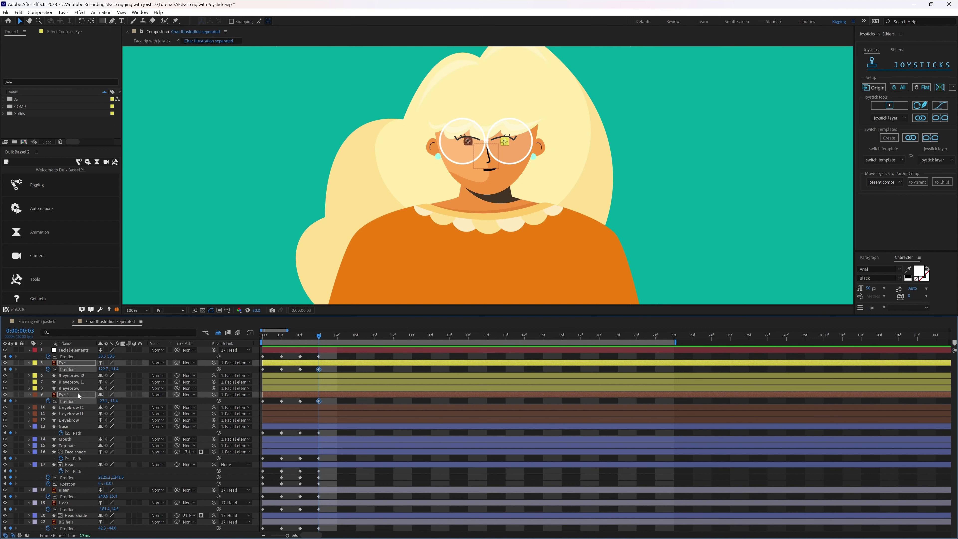
pyautogui.press('Up')
pyautogui.press('Up')
pyautogui.press('Up')
pyautogui.press('Up')
pyautogui.press('Up')
pyautogui.press('Up')
pyautogui.click(347, 355)
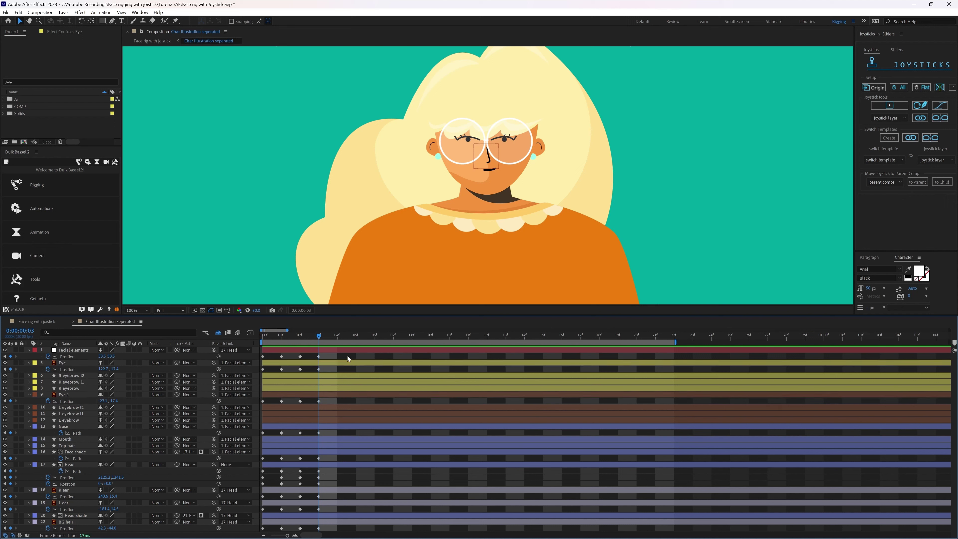
# - Reshape the Head path at frame 3 by moving its lower chin and jaw points upward
pyautogui.moveTo(319, 337)
pyautogui.mouseDown()
pyautogui.moveTo(298, 341)
pyautogui.moveTo(318, 342)
pyautogui.mouseUp()
pyautogui.click(77, 471)
pyautogui.scroll(1, 486, 222)
pyautogui.moveTo(488, 226); pyautogui.dragTo(414, 186)
pyautogui.hotkey('shift', 'Up')
pyautogui.hotkey('shift', 'Up')
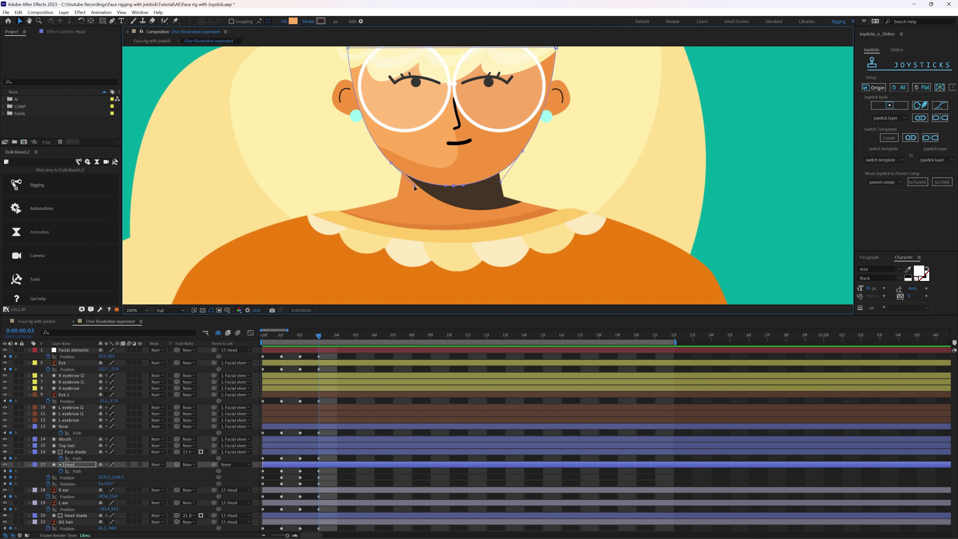
# - Nudge the whole Head layer upward at frame 3
pyautogui.click(326, 474)
pyautogui.scroll(-2, 540, 201)
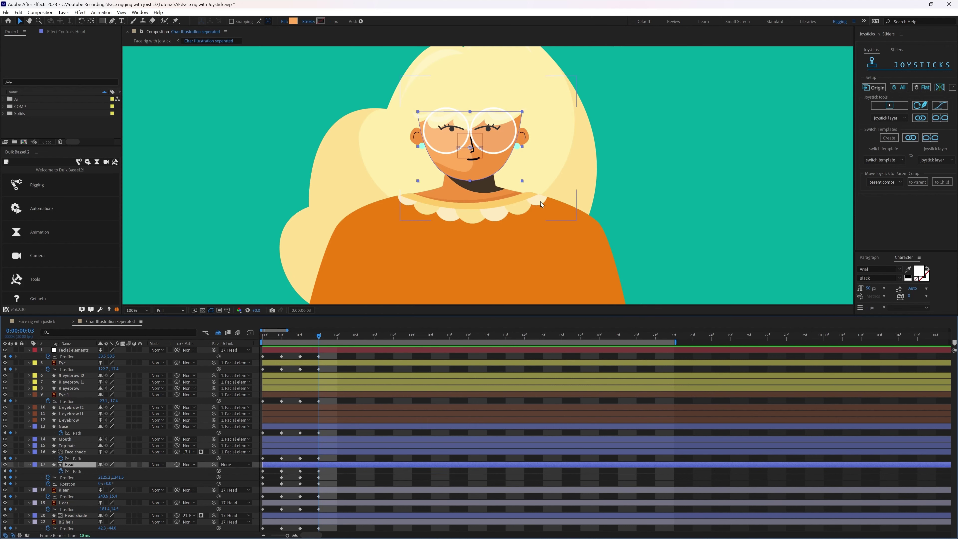
pyautogui.press('Up')
pyautogui.press('Up')
pyautogui.press('Up')
pyautogui.press('Up')
pyautogui.press('Up')
pyautogui.press('Up')
pyautogui.press('Up')
pyautogui.press('Up')
pyautogui.press('Up')
pyautogui.press('Up')
pyautogui.press('Up')
pyautogui.press('Up')
pyautogui.press('Up')
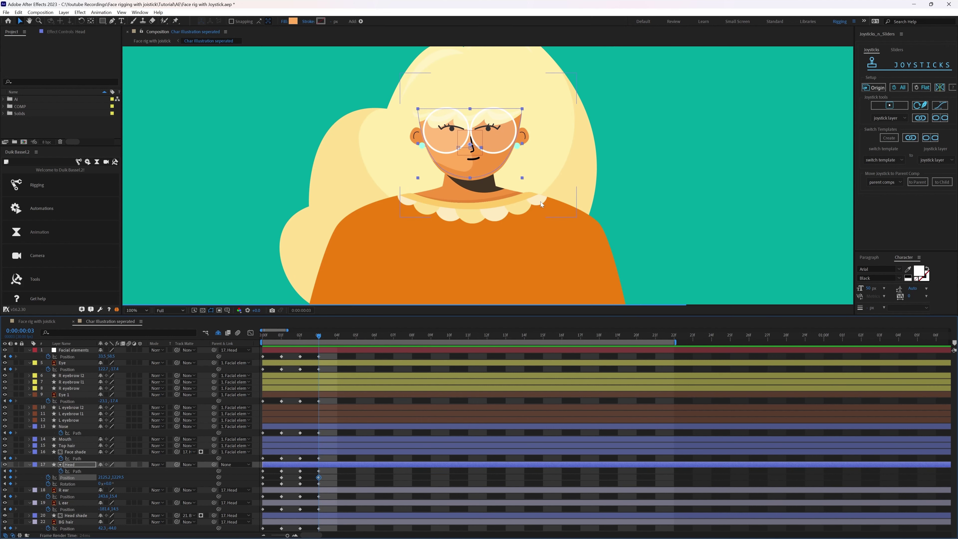
pyautogui.press('Up')
pyautogui.press('Up')
pyautogui.press('Up')
pyautogui.press('Up')
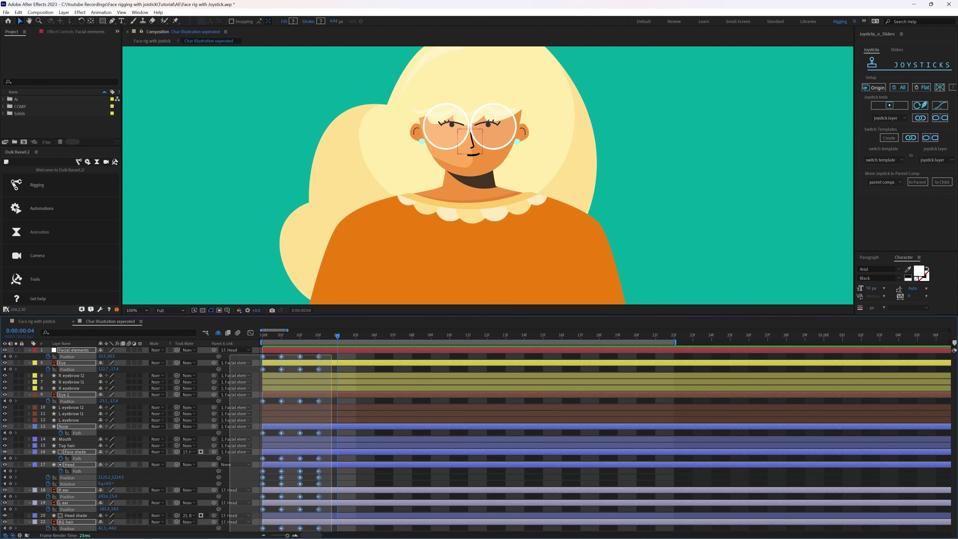
# - Nudge the Facial elements layer downward at frame 4
pyautogui.click(356, 350)
pyautogui.press('Down')
pyautogui.press('Down')
pyautogui.press('Down')
pyautogui.press('Down')
pyautogui.press('Down')
pyautogui.press('Down')
pyautogui.press('Down')
pyautogui.press('Down')
pyautogui.press('Down')
pyautogui.press('Down')
pyautogui.press('Down')
pyautogui.press('Down')
pyautogui.press('Down')
pyautogui.press('Down')
pyautogui.press('Down')
pyautogui.press('Down')
pyautogui.press('Down')
pyautogui.press('Down')
pyautogui.press('Down')
pyautogui.press('Down')
# - Nudge the Eye and Eye 1 layers downward together at frame 4
pyautogui.click(333, 394)
pyautogui.keyDown('ctrl'); pyautogui.click(87, 364); pyautogui.keyUp('ctrl')
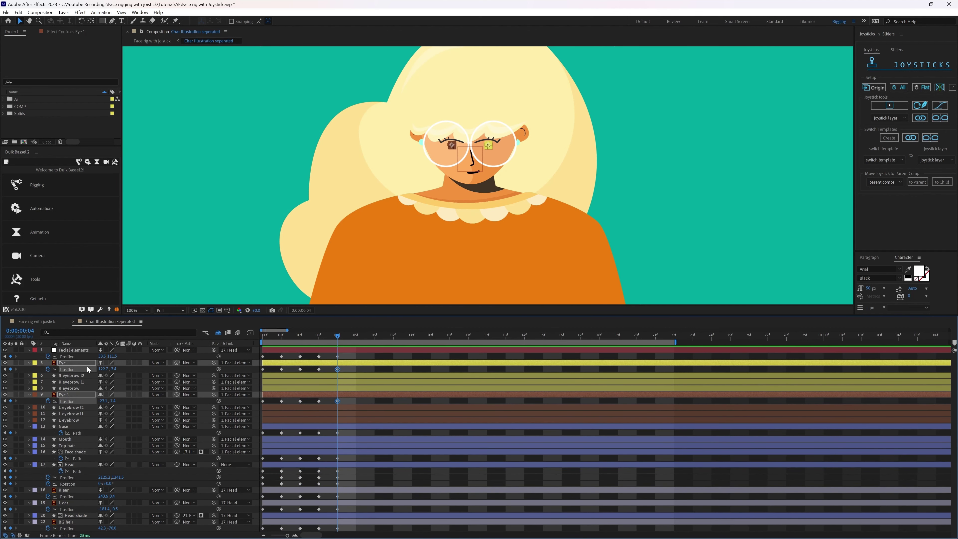
pyautogui.press('Down')
pyautogui.press('Down')
pyautogui.press('Down')
pyautogui.press('Down')
pyautogui.press('Down')
pyautogui.press('Down')
pyautogui.press('Down')
pyautogui.press('Down')
pyautogui.press('Down')
pyautogui.press('F2')
# - Nudge the L ear and R ear layers upward together at frame 4
pyautogui.click(84, 502)
pyautogui.keyDown('ctrl'); pyautogui.click(81, 490); pyautogui.keyUp('ctrl')
pyautogui.press('Up')
pyautogui.press('Up')
pyautogui.press('Up')
pyautogui.press('Up')
pyautogui.press('Up')
pyautogui.press('Up')
pyautogui.press('Up')
pyautogui.press('Up')
# - Nudge the BG hair layer upward at frame 4 and save the project
pyautogui.click(364, 521)
pyautogui.press('Up')
pyautogui.press('Up')
pyautogui.press('Up')
pyautogui.press('Up')
pyautogui.press('Up')
pyautogui.press('Up')
pyautogui.press('Up')
pyautogui.press('Up')
pyautogui.press('Up')
pyautogui.press('Up')
pyautogui.press('Up')
pyautogui.press('Up')
pyautogui.press('Up')
pyautogui.press('Up')
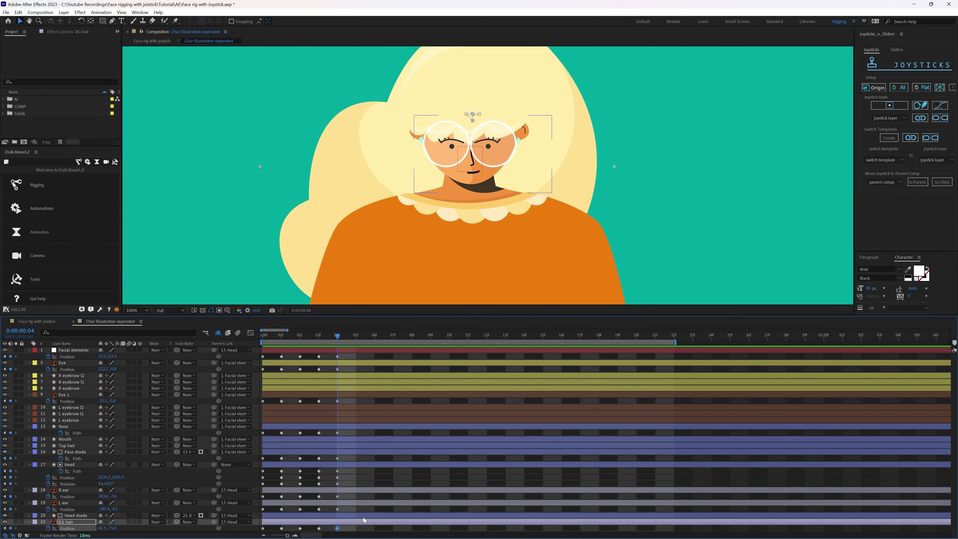
pyautogui.scroll(-1, 507, 281)
pyautogui.click(399, 359)
pyautogui.hotkey('ctrl', 's')
# - Step back and forth through frames 0 to 4 to review the keyframed head poses
pyautogui.press('pageup')
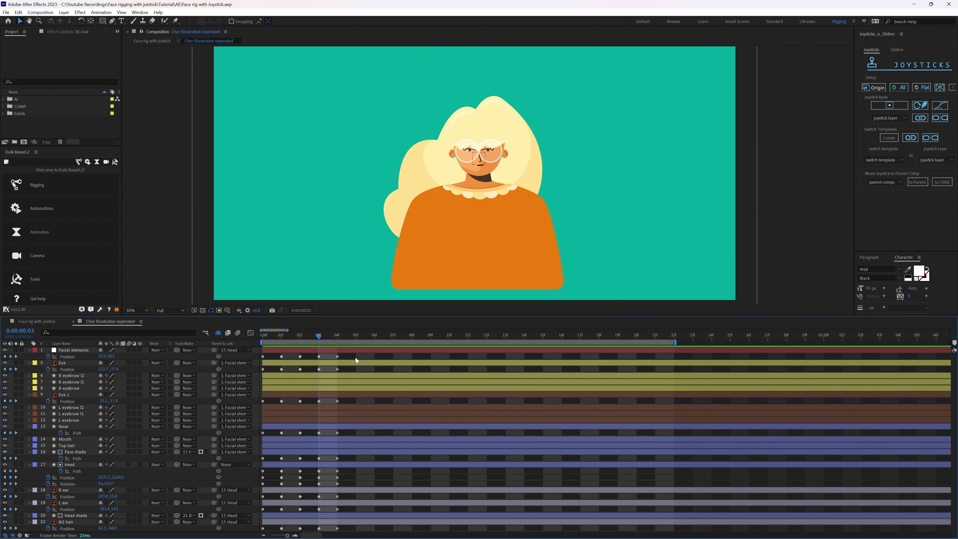
pyautogui.press('pageup')
pyautogui.press('pageup')
pyautogui.press('pageup')
pyautogui.press('pagedown')
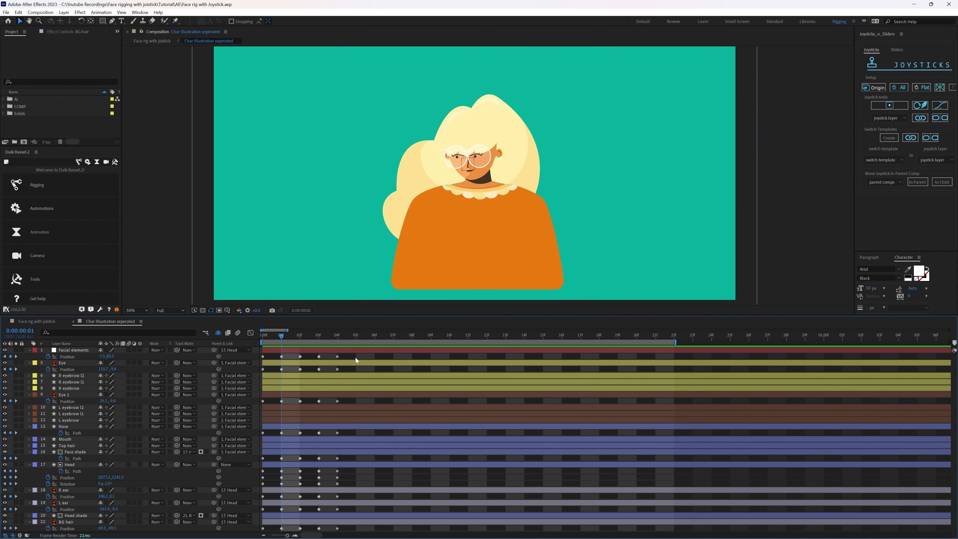
pyautogui.press('pagedown')
pyautogui.press('pagedown')
pyautogui.press('pagedown')
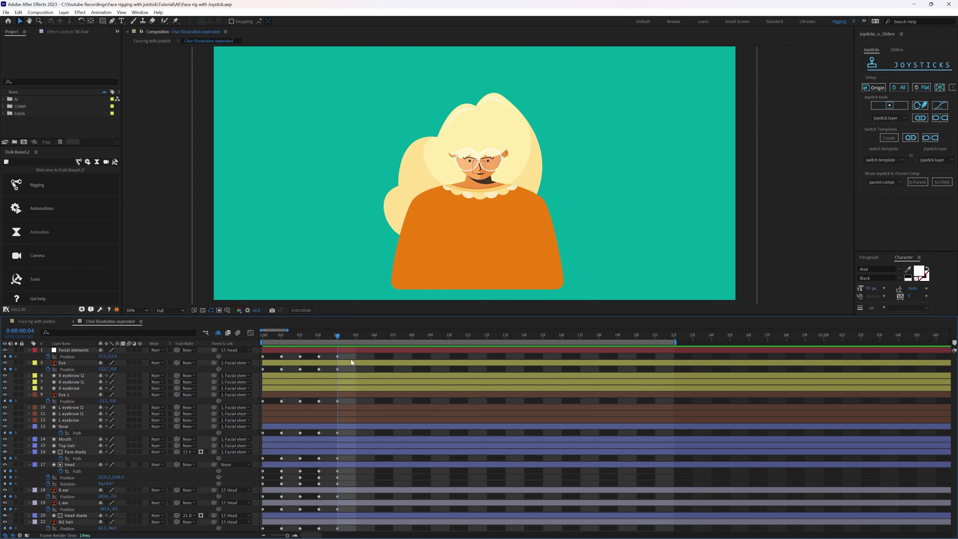
# - Select all the pose keyframes from frame 0 to 4 and create a joystick controller from them named Head rotation
pyautogui.moveTo(348, 356); pyautogui.dragTo(222, 532)
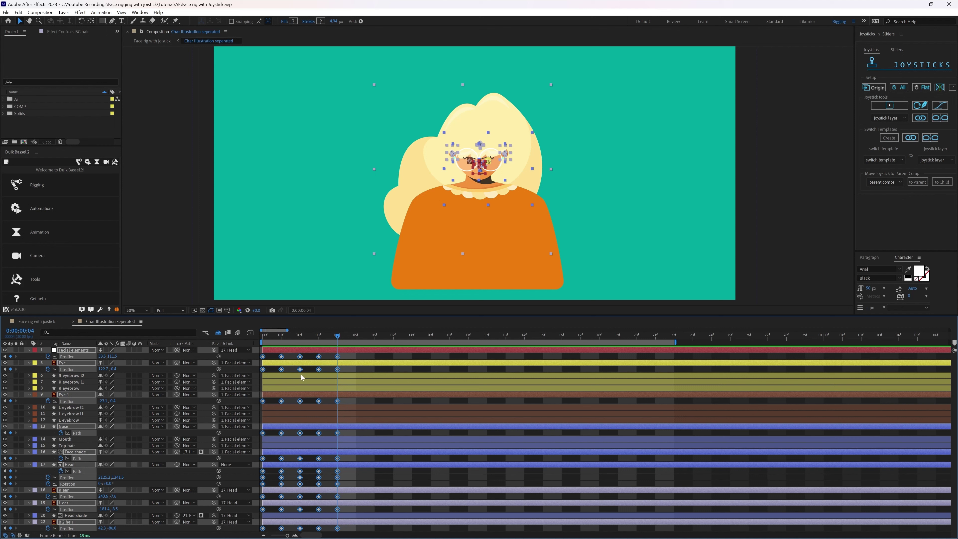
pyautogui.click(890, 107)
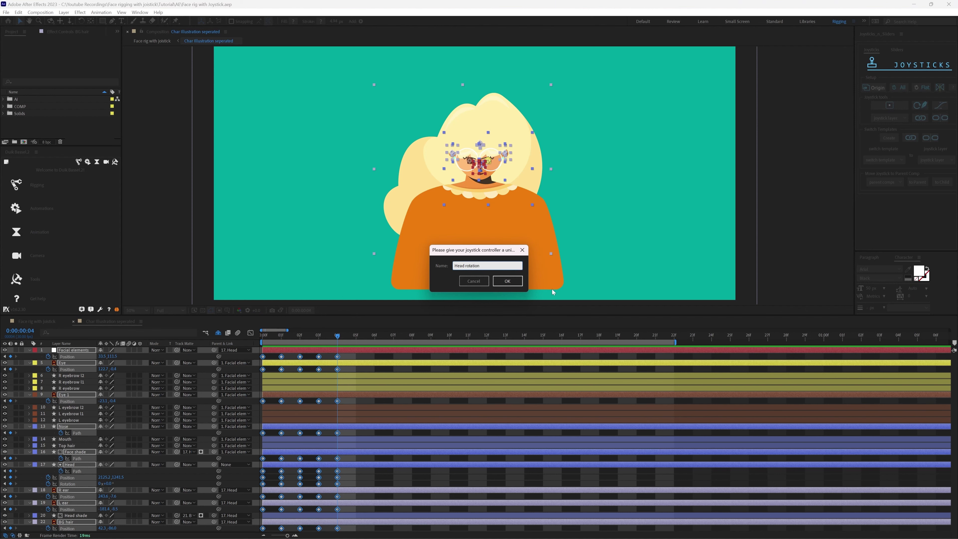
pyautogui.press('Return')
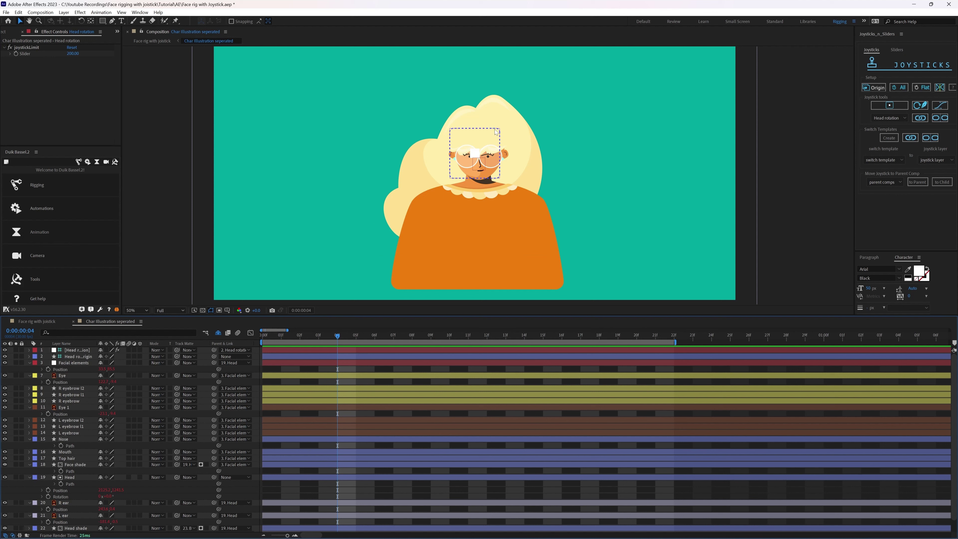
# - Move the Head rotation joystick onto the empty background beside the character's head and test its controller
pyautogui.moveTo(490, 136); pyautogui.dragTo(595, 125)
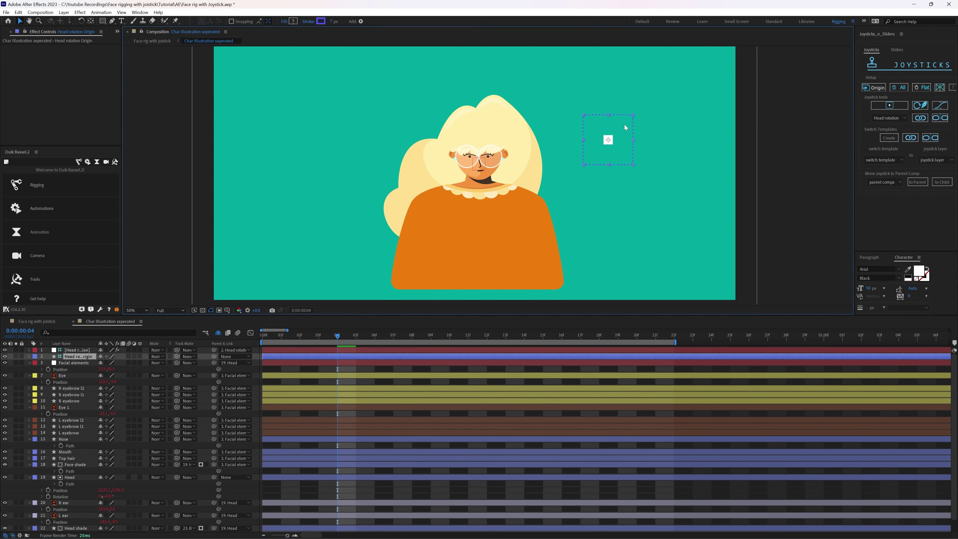
pyautogui.click(388, 363)
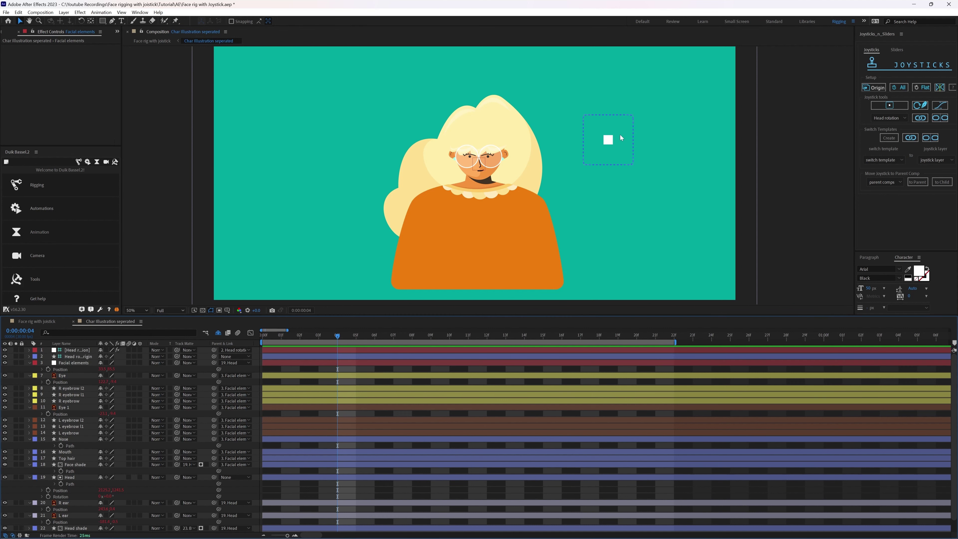
pyautogui.moveTo(608, 140)
pyautogui.mouseDown()
pyautogui.moveTo(627, 124)
pyautogui.moveTo(603, 157)
pyautogui.moveTo(588, 120)
pyautogui.moveTo(602, 150)
pyautogui.moveTo(608, 140)
pyautogui.mouseUp()
pyautogui.click(385, 368)
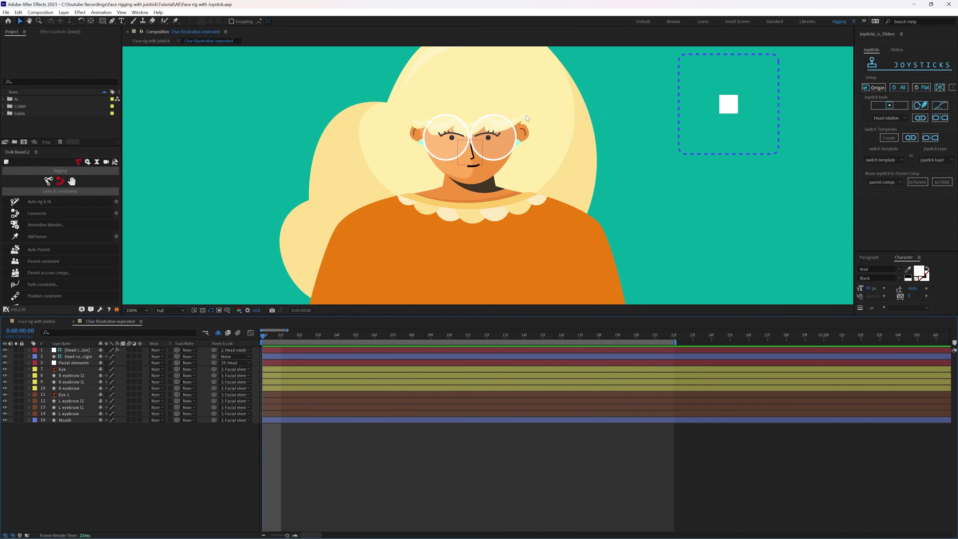
# - Expand the upper R eyebrow lash layer (layer 8) down to its path and set a Path keyframe at frame 0
pyautogui.scroll(1, 527, 119)
pyautogui.moveTo(492, 92); pyautogui.dragTo(495, 182)
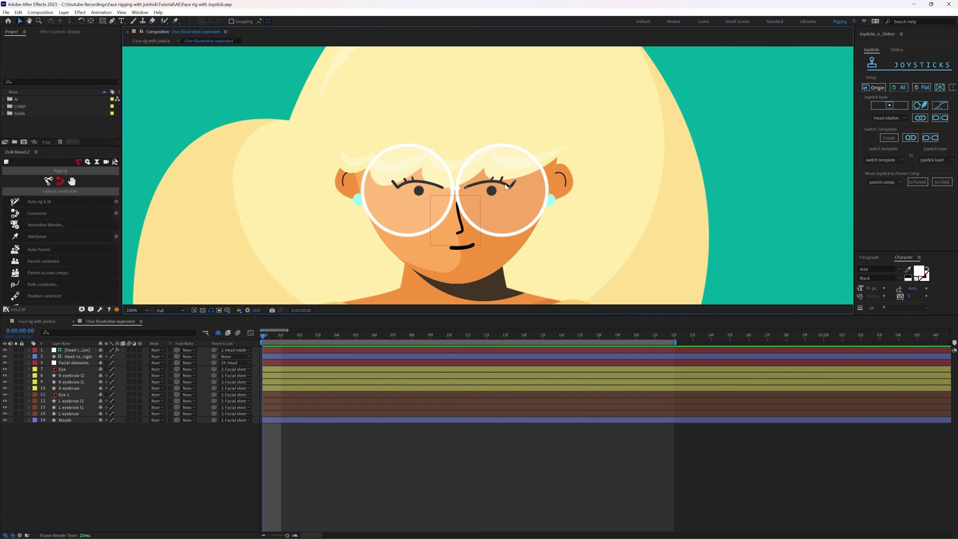
pyautogui.click(72, 376)
pyautogui.click(29, 376)
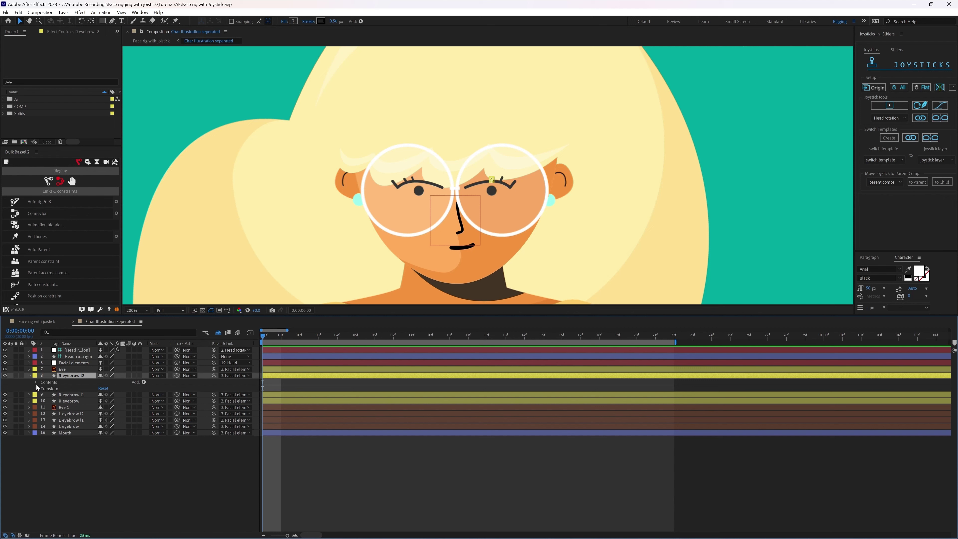
pyautogui.click(36, 382)
pyautogui.click(42, 388)
pyautogui.click(47, 395)
pyautogui.click(77, 401)
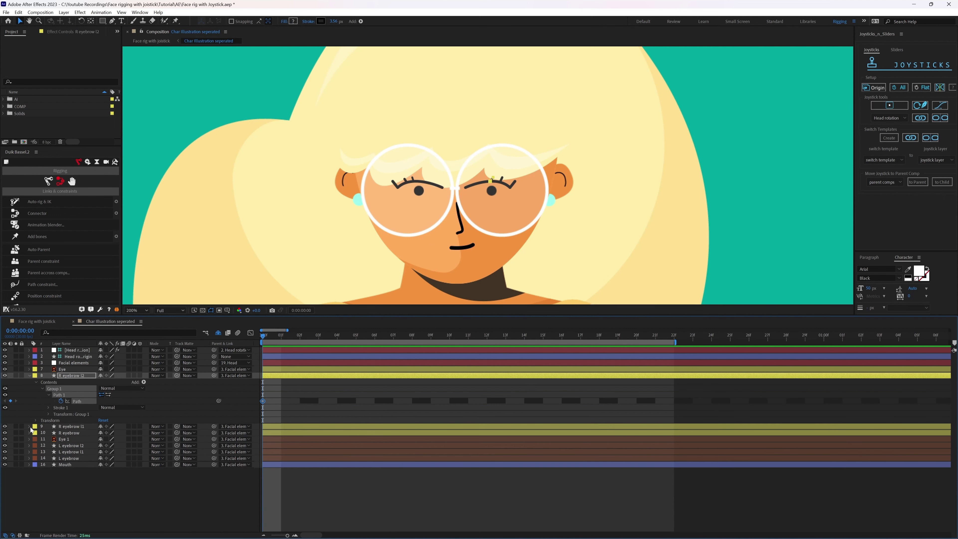
# - Expand the second R eyebrow lash layer (layer 9) down to its path and add a Path keyframe at frame 0
pyautogui.click(29, 426)
pyautogui.click(36, 432)
pyautogui.click(42, 439)
pyautogui.click(48, 446)
pyautogui.click(77, 452)
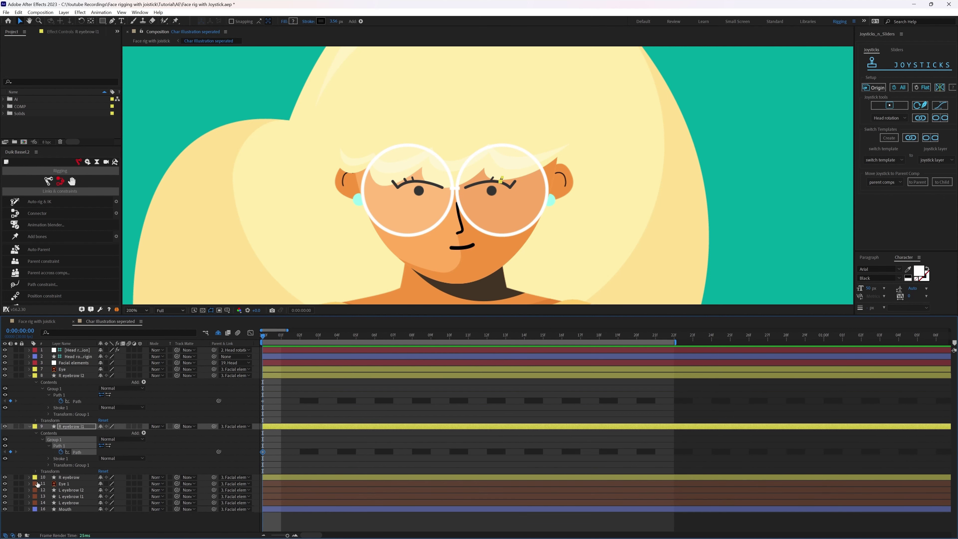
# - Set a Path keyframe at frame 0 on the main R eyebrow layer and show only the keyframed properties
pyautogui.click(29, 477)
pyautogui.click(36, 484)
pyautogui.click(42, 490)
pyautogui.click(48, 496)
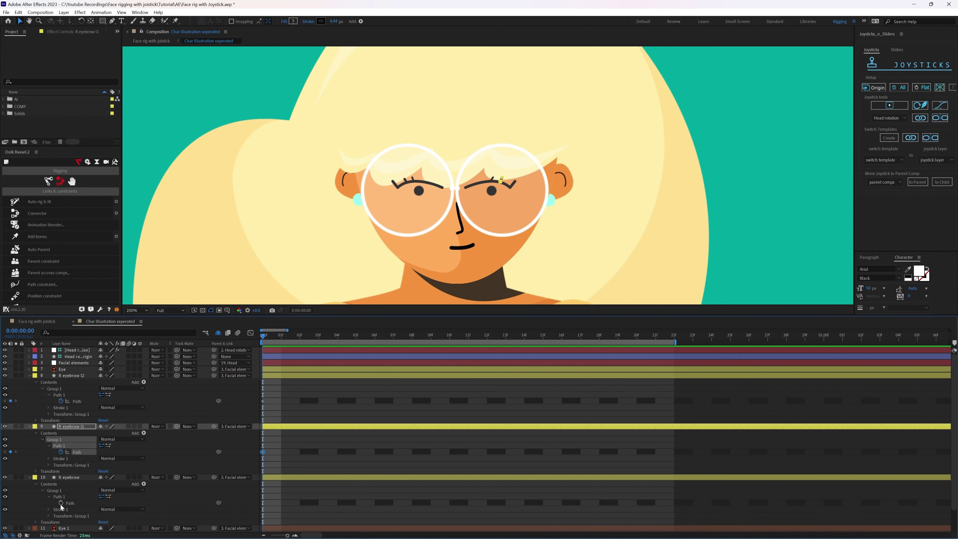
pyautogui.click(77, 503)
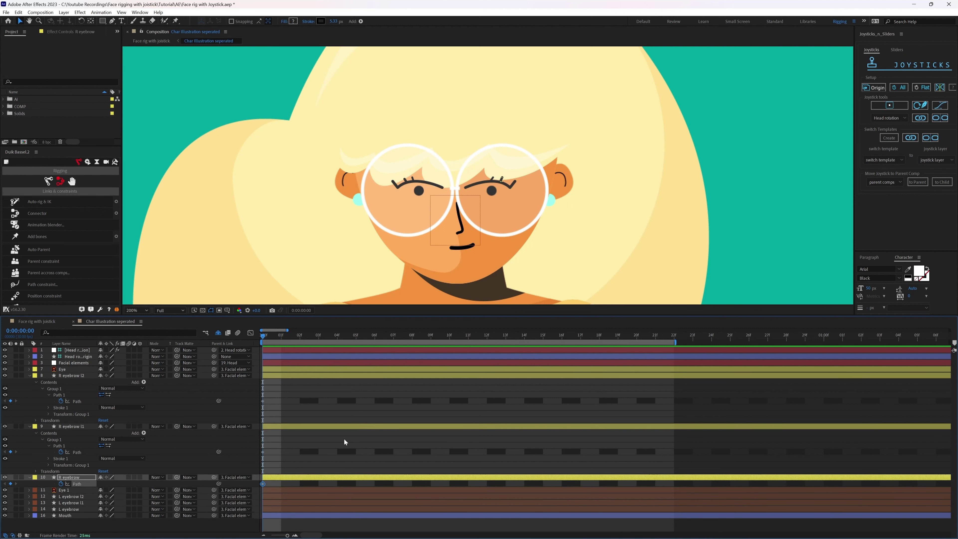
pyautogui.press('u')
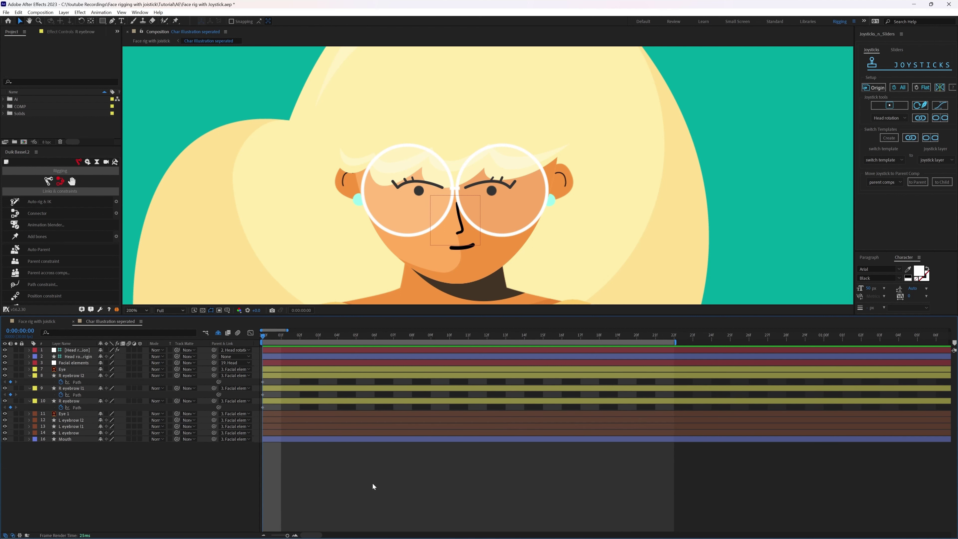
# - At frame 1, flip the main R eyebrow path vertically into a closed-eye curve and raise its outer tip
pyautogui.press('pagedown')
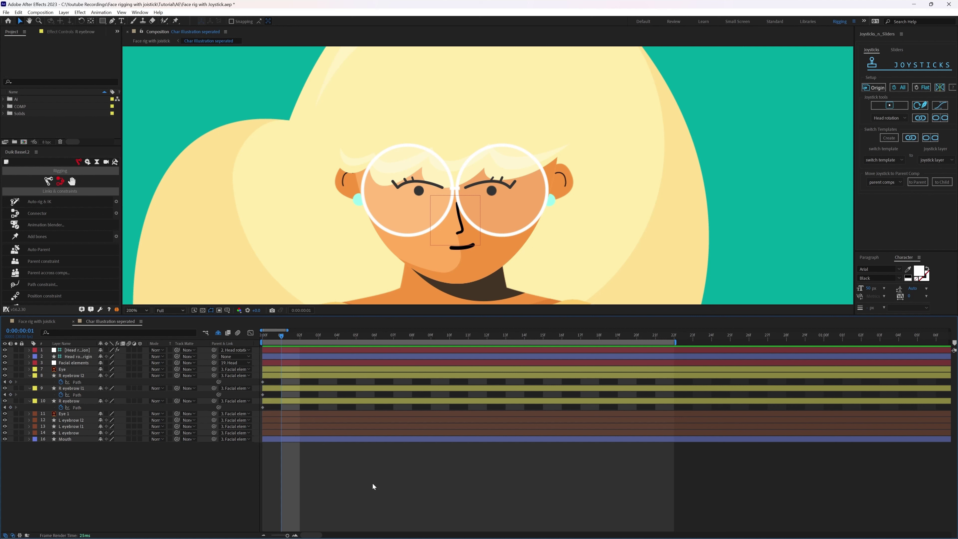
pyautogui.click(78, 401)
pyautogui.click(80, 405)
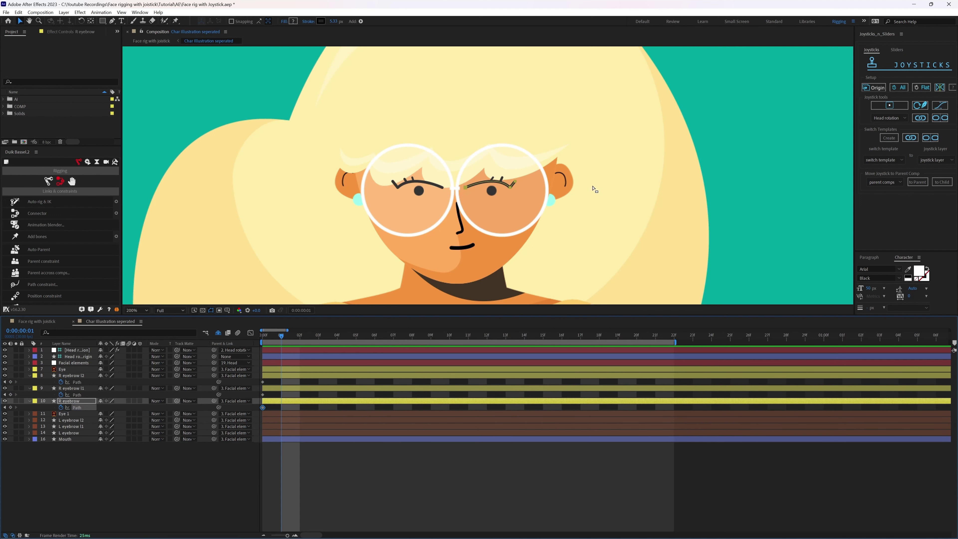
pyautogui.scroll(2, 592, 188)
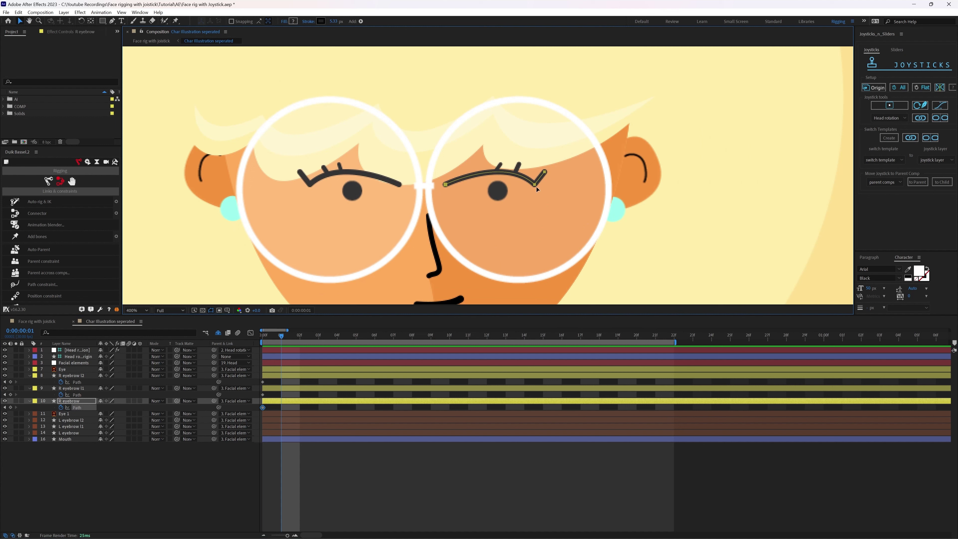
pyautogui.doubleClick(534, 186)
pyautogui.moveTo(494, 156); pyautogui.dragTo(492, 227)
pyautogui.click(66, 478)
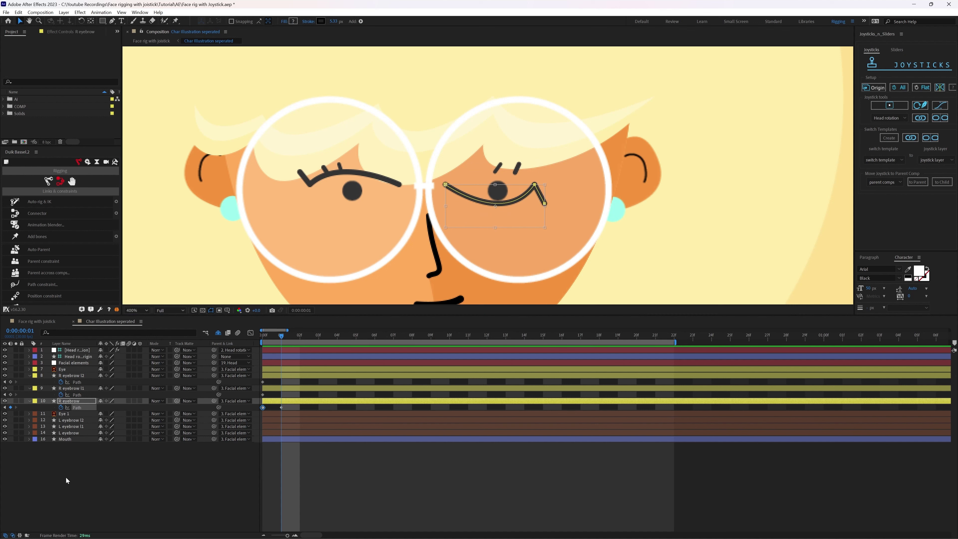
pyautogui.click(78, 407)
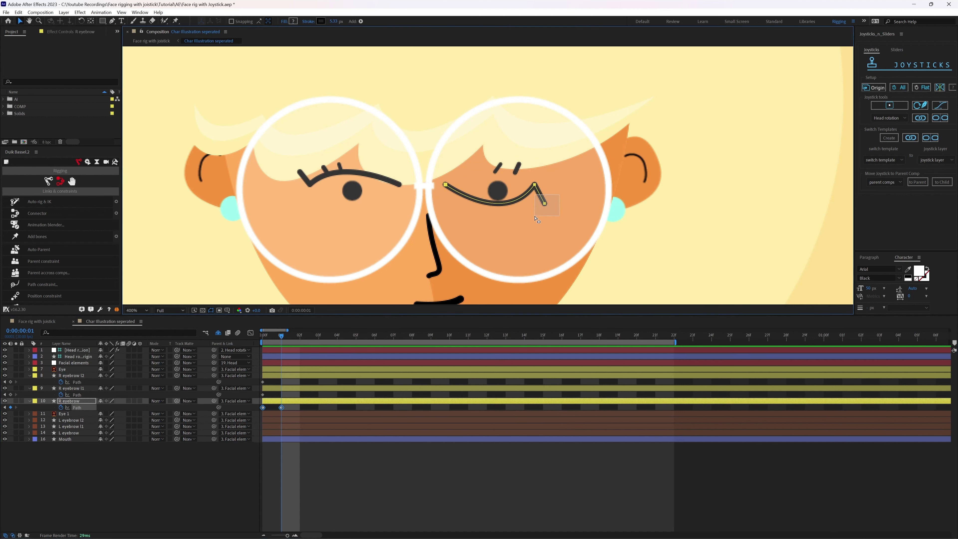
pyautogui.moveTo(544, 203); pyautogui.dragTo(548, 194)
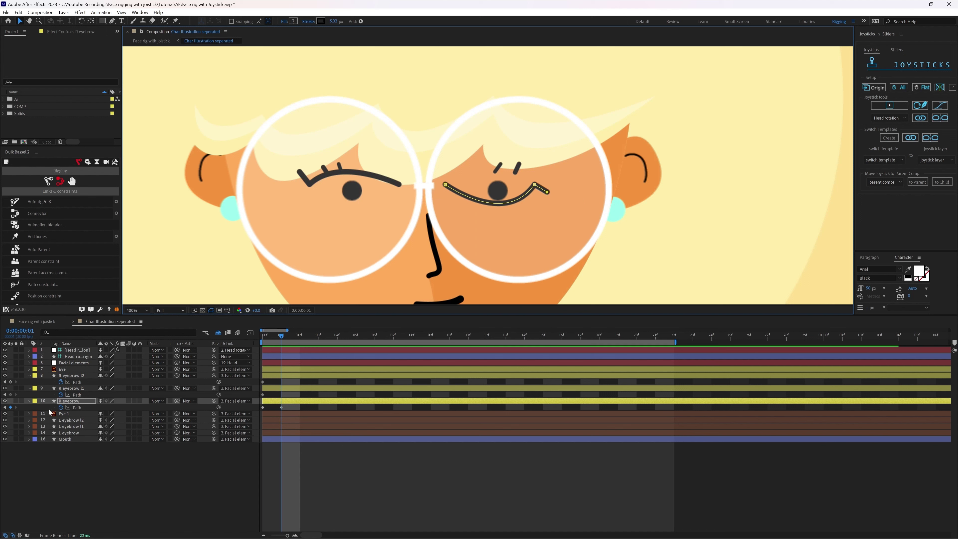
# - Flip both R eyebrow lash paths downward at frame 1 and place them along the closed-eye curve
pyautogui.click(79, 394)
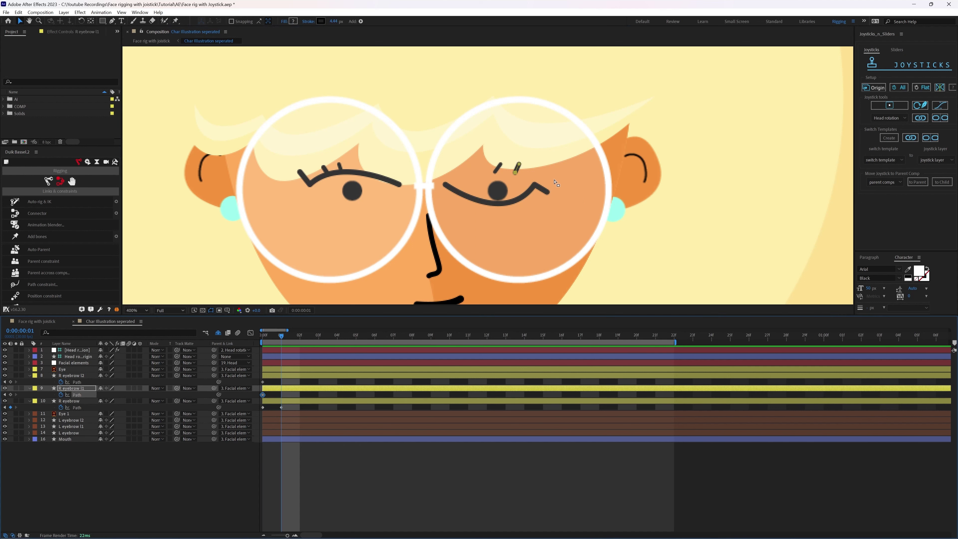
pyautogui.doubleClick(516, 172)
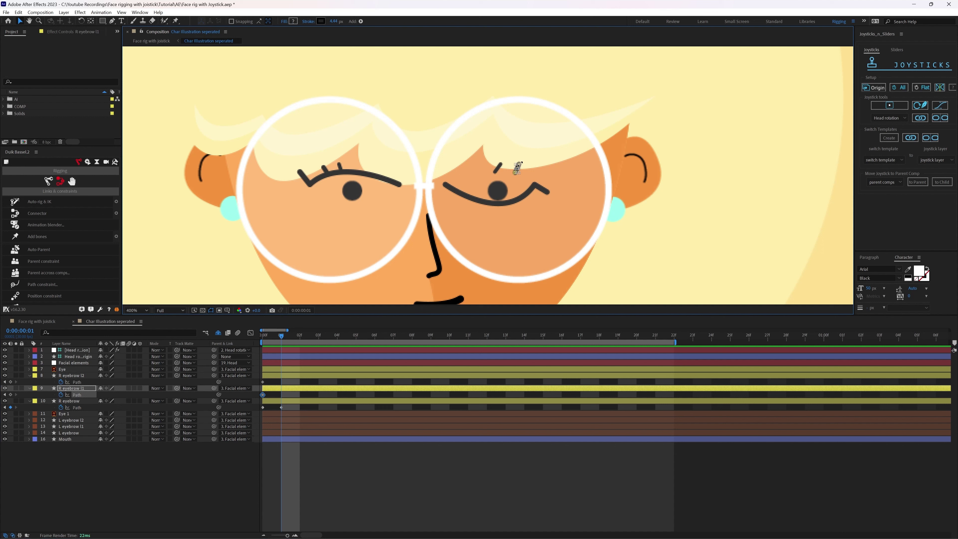
pyautogui.moveTo(517, 168); pyautogui.dragTo(518, 205)
pyautogui.click(497, 168)
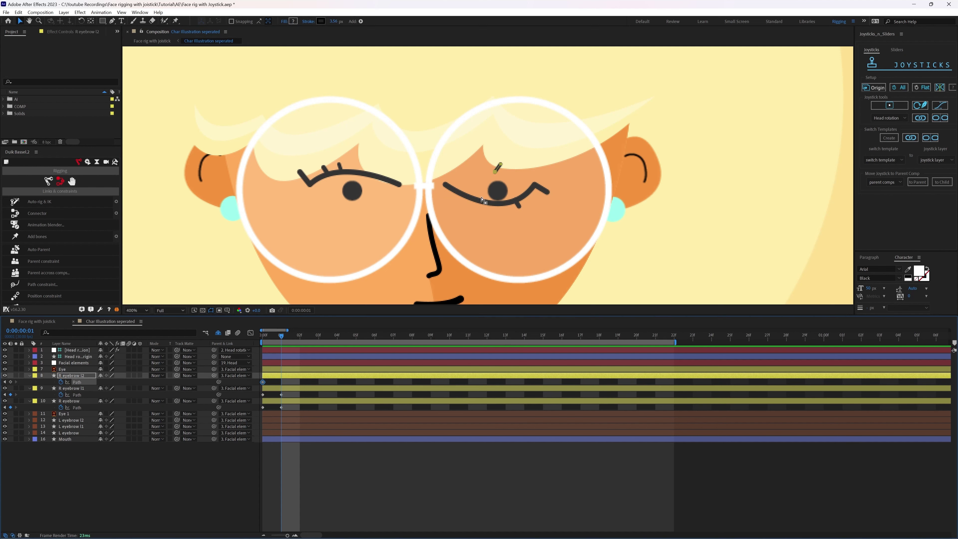
pyautogui.moveTo(497, 168); pyautogui.dragTo(498, 203)
pyautogui.click(516, 202)
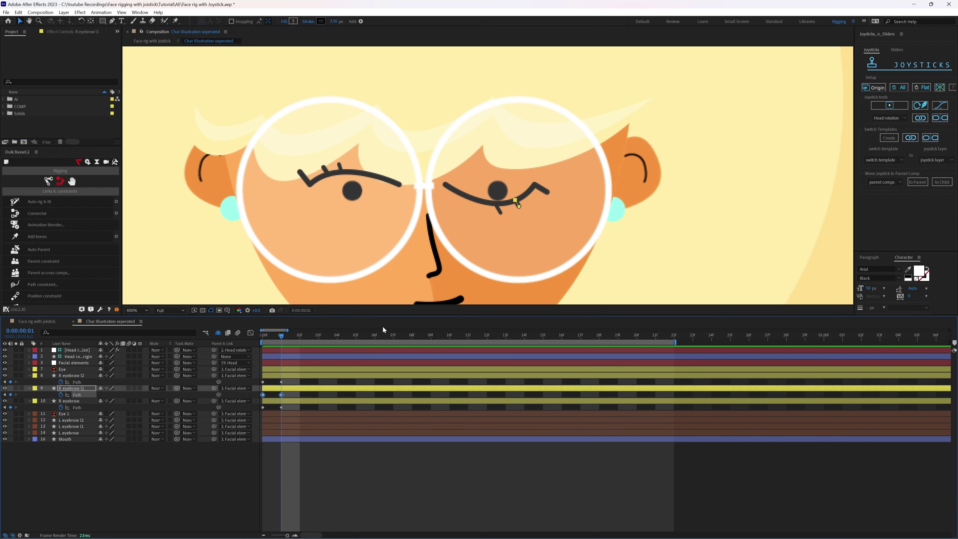
pyautogui.click(339, 469)
# - Draw a closed skin-coloured eyelid shape over the R eye with the Pen tool, fitting it between the open and closed lash curves
pyautogui.moveTo(280, 336); pyautogui.dragTo(260, 335)
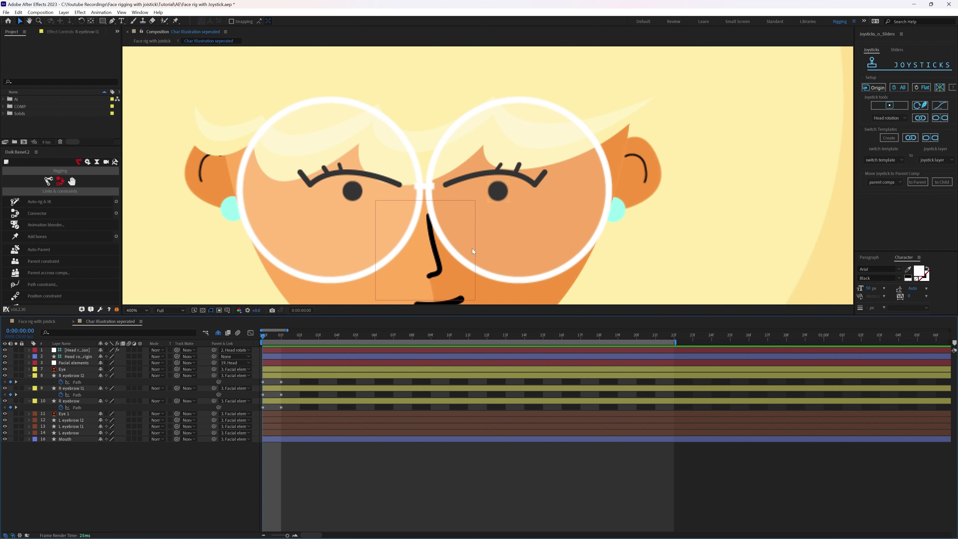
pyautogui.click(112, 21)
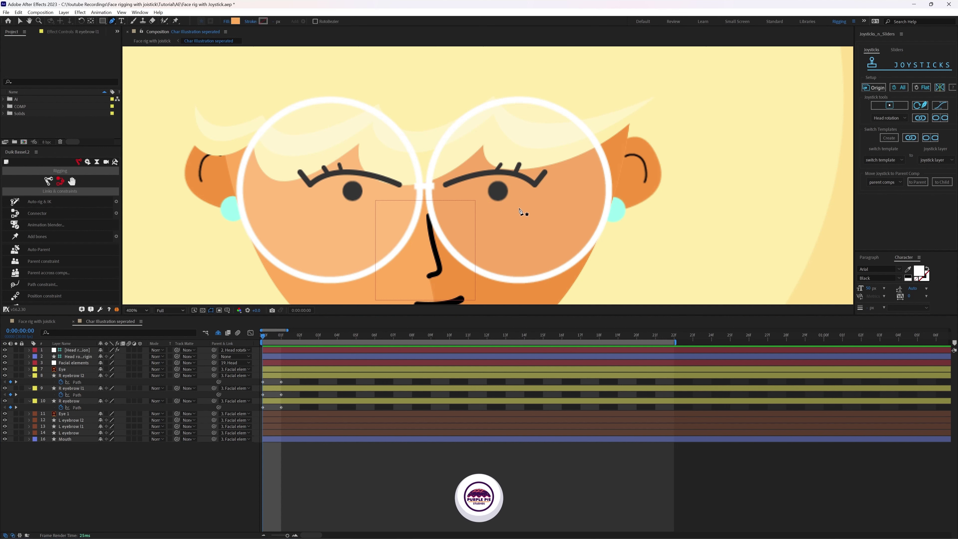
pyautogui.click(436, 190)
pyautogui.moveTo(507, 172); pyautogui.dragTo(537, 180)
pyautogui.click(539, 193)
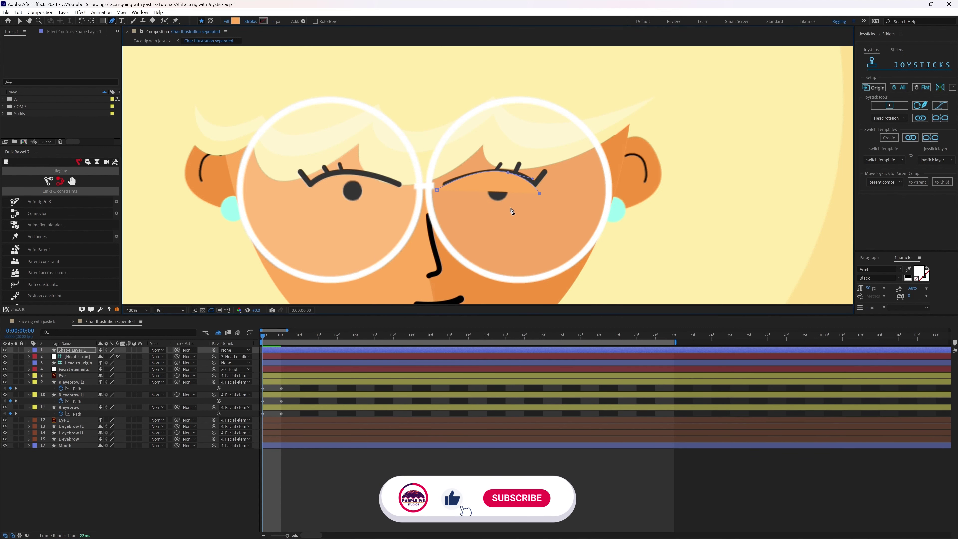
pyautogui.click(437, 190)
pyautogui.moveTo(498, 208)
pyautogui.mouseDown()
pyautogui.moveTo(477, 208)
pyautogui.moveTo(497, 193)
pyautogui.mouseUp()
pyautogui.click(281, 335)
pyautogui.press('v')
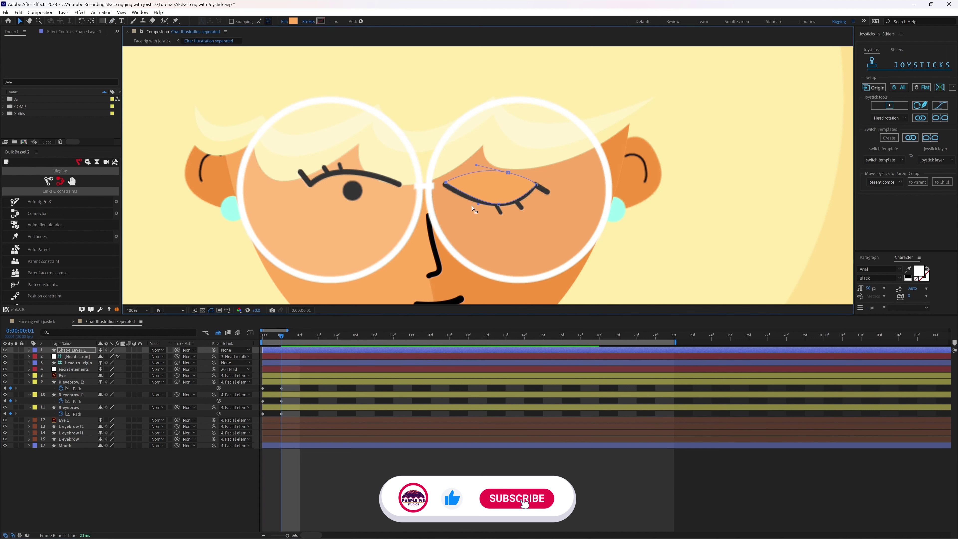
# - Move the new eyelid shape layer directly below the R eyebrow layer and rename it L Eyeled
pyautogui.moveTo(71, 350); pyautogui.dragTo(74, 415)
pyautogui.write('L Eyeled')
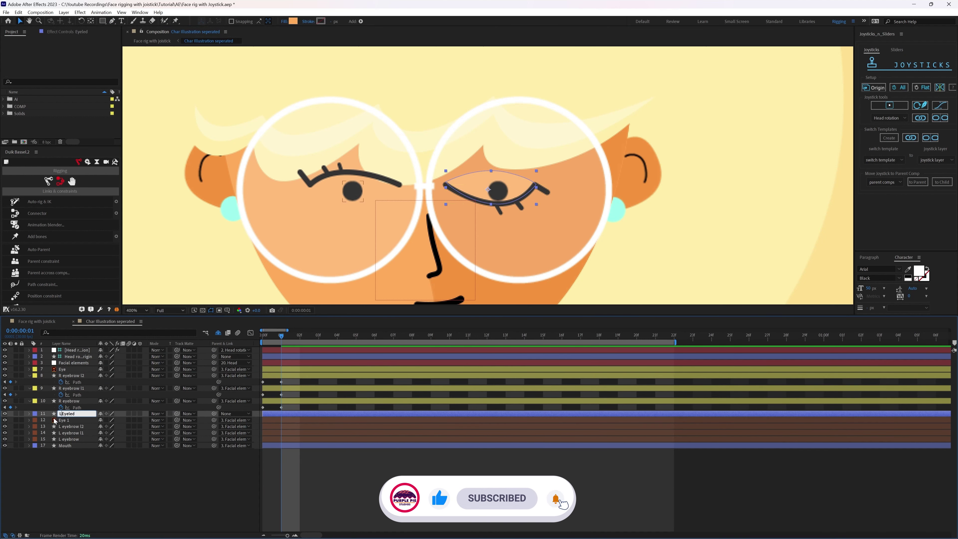
pyautogui.press('Return')
# - Add Path keyframes to the L Eyeled shape at frames 0 and 1
pyautogui.click(29, 413)
pyautogui.click(61, 439)
pyautogui.press('pageup')
pyautogui.click(10, 439)
pyautogui.press('pagedown')
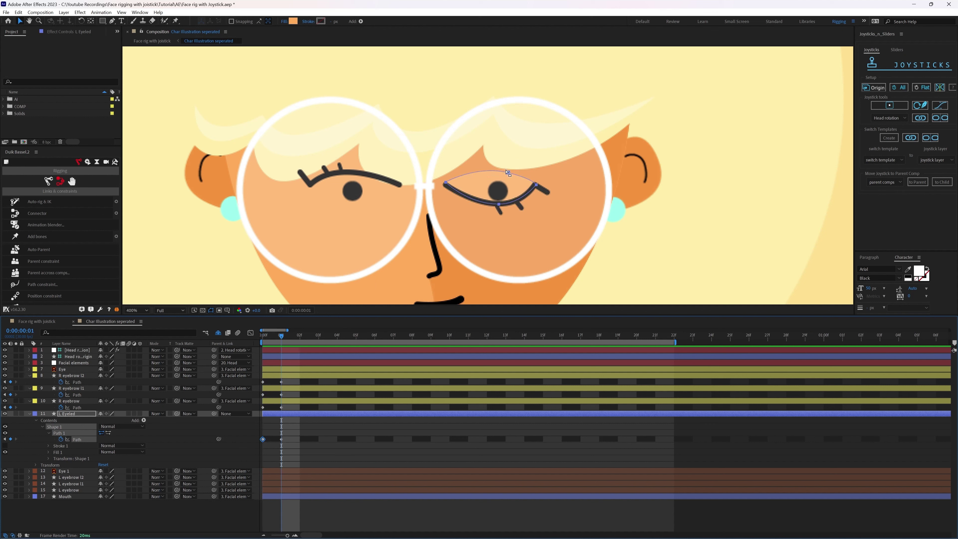
# - At frame 0, raise the lower points of the L Eyeled path to the open lash line so the eye is uncovered
pyautogui.click(261, 336)
pyautogui.click(491, 195)
pyautogui.moveTo(498, 204); pyautogui.dragTo(504, 172)
pyautogui.moveTo(445, 183); pyautogui.dragTo(445, 185)
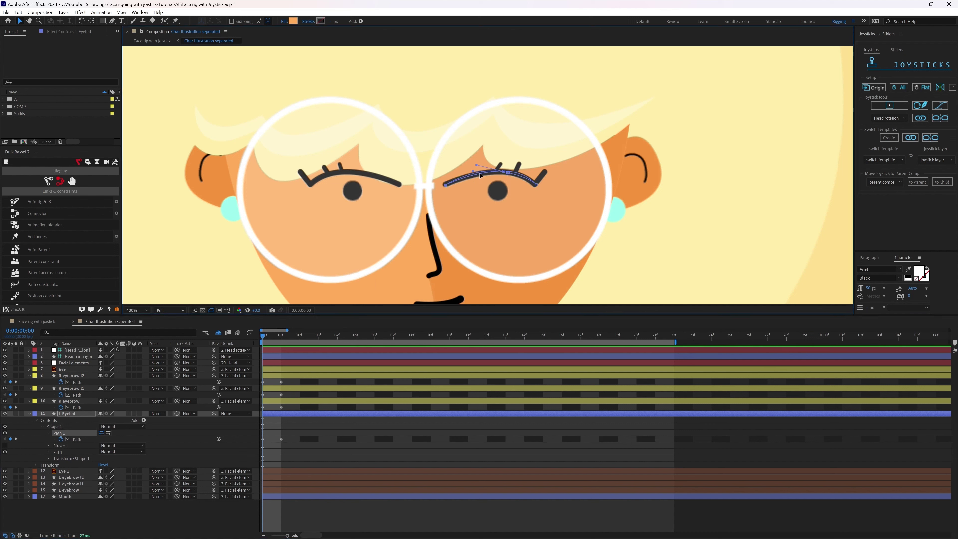
# - Set L Eyeled as the track matte of the Eye layer and invert the matte
pyautogui.click(508, 173)
pyautogui.click(281, 336)
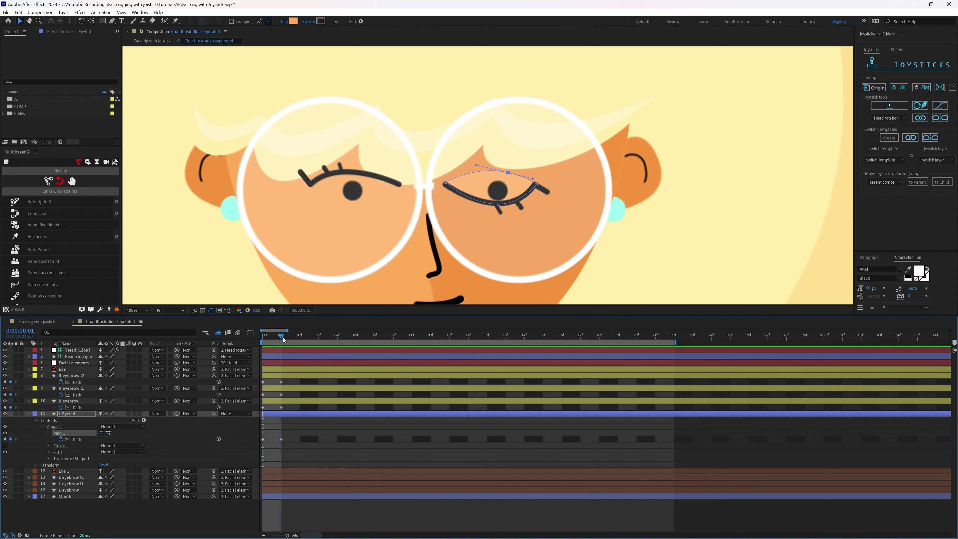
pyautogui.click(356, 452)
pyautogui.click(73, 473)
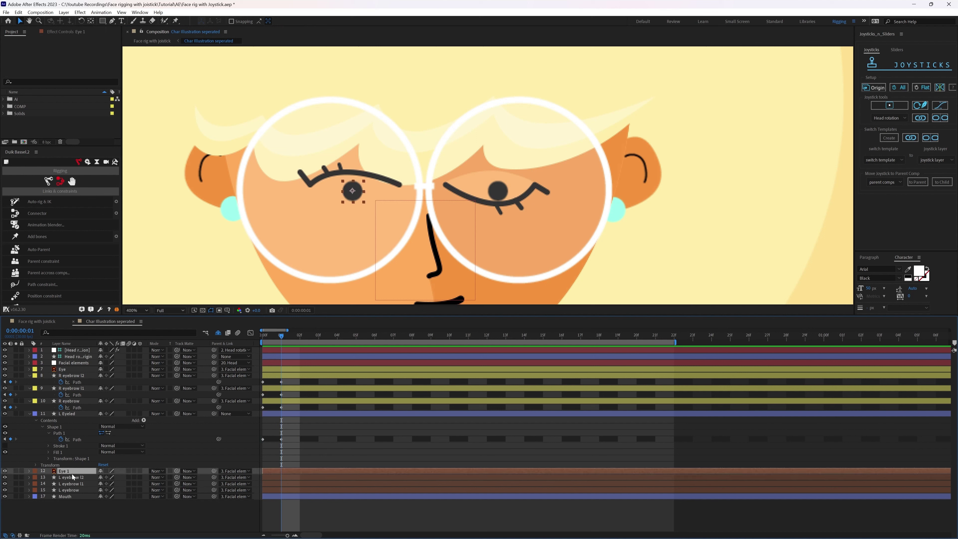
pyautogui.click(75, 370)
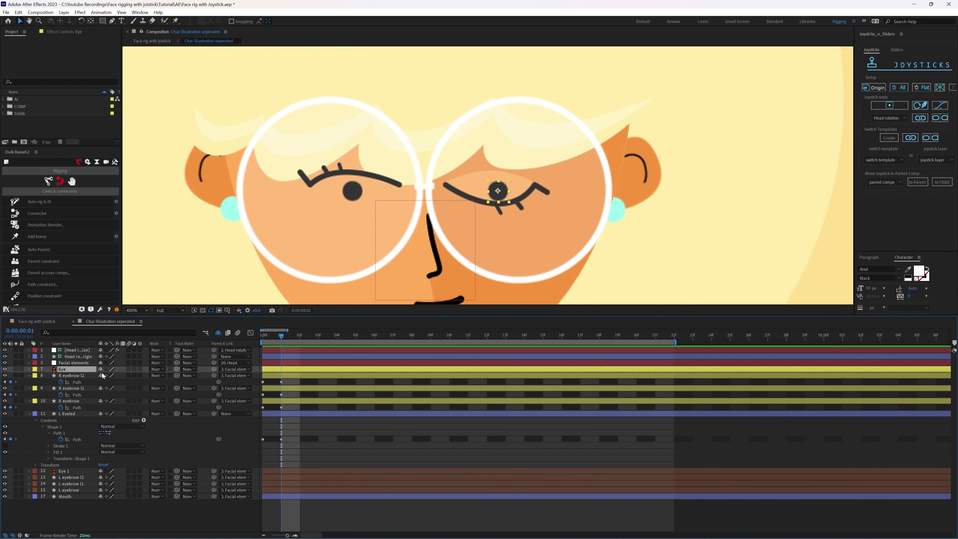
pyautogui.moveTo(180, 371); pyautogui.dragTo(80, 415)
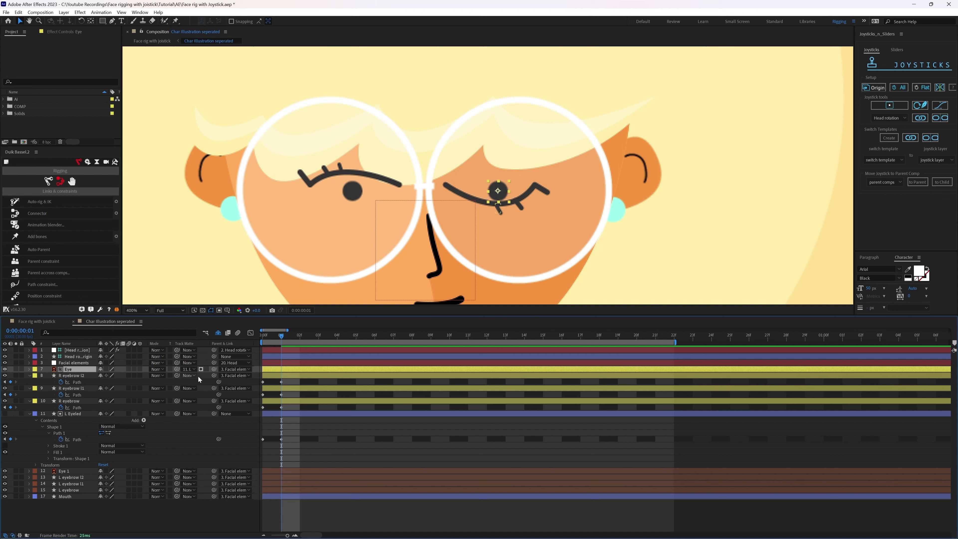
pyautogui.click(206, 369)
# - Compare the R eye at frames 0 and 1 to check its blink, and save the project
pyautogui.click(261, 338)
pyautogui.press('pagedown')
pyautogui.press('pageup')
pyautogui.press('pagedown')
pyautogui.press('pageup')
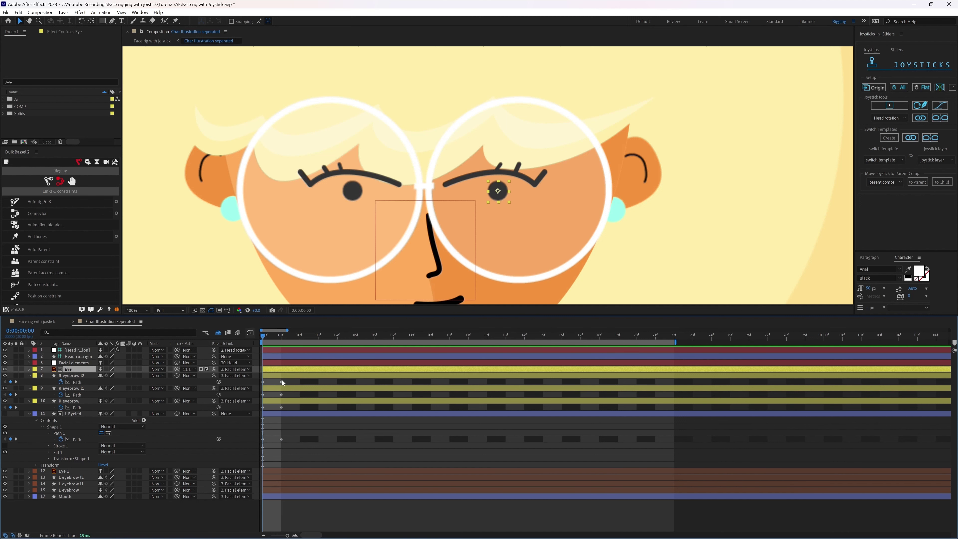
pyautogui.click(336, 442)
pyautogui.hotkey('ctrl', 's')
# - Keyframe the L eyebrow path at frames 0 and 1, bending it down into the closed lash curve at frame 1
pyautogui.click(29, 490)
pyautogui.click(60, 509)
pyautogui.press('pagedown')
pyautogui.moveTo(348, 172); pyautogui.dragTo(348, 204)
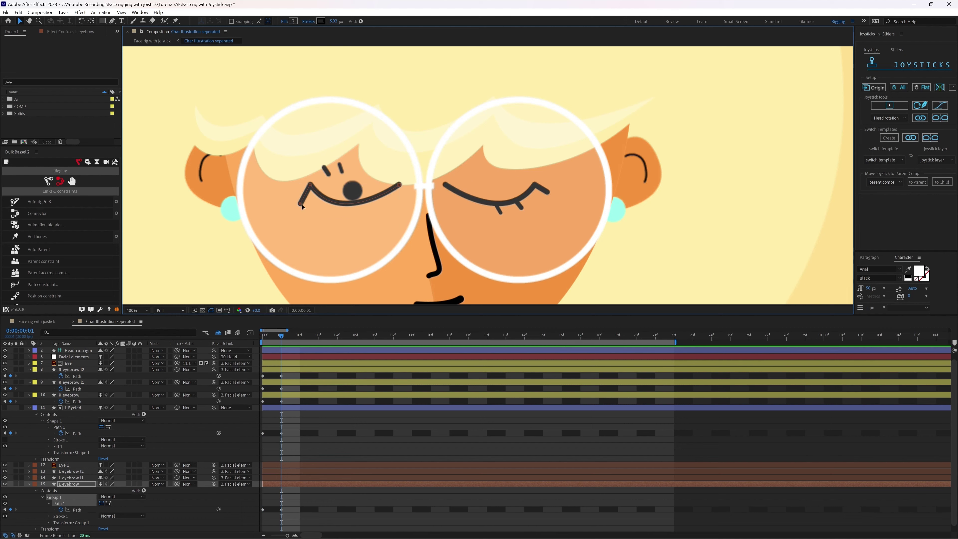
# - Keyframe the paths of both small L lash layers, moving them below the closed lash line at frame 1, and save
pyautogui.click(29, 477)
pyautogui.click(28, 471)
pyautogui.press('pageup')
pyautogui.click(60, 497)
pyautogui.click(61, 452)
pyautogui.press('u')
pyautogui.press('pagedown')
pyautogui.moveTo(340, 168); pyautogui.dragTo(326, 203)
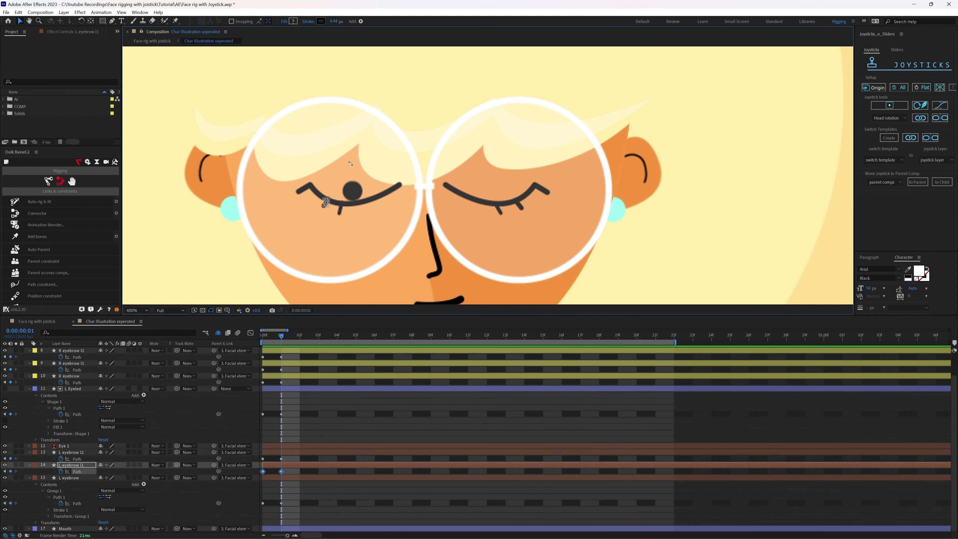
pyautogui.hotkey('ctrl', 's')
# - Duplicate the L Eyeled layer at frame 0 and move the copy directly below the Eye 1 layer
pyautogui.click(321, 452)
pyautogui.press(',')
pyautogui.press('pageup')
pyautogui.click(74, 407)
pyautogui.hotkey('ctrl', 'd')
pyautogui.moveTo(74, 407); pyautogui.dragTo(74, 468)
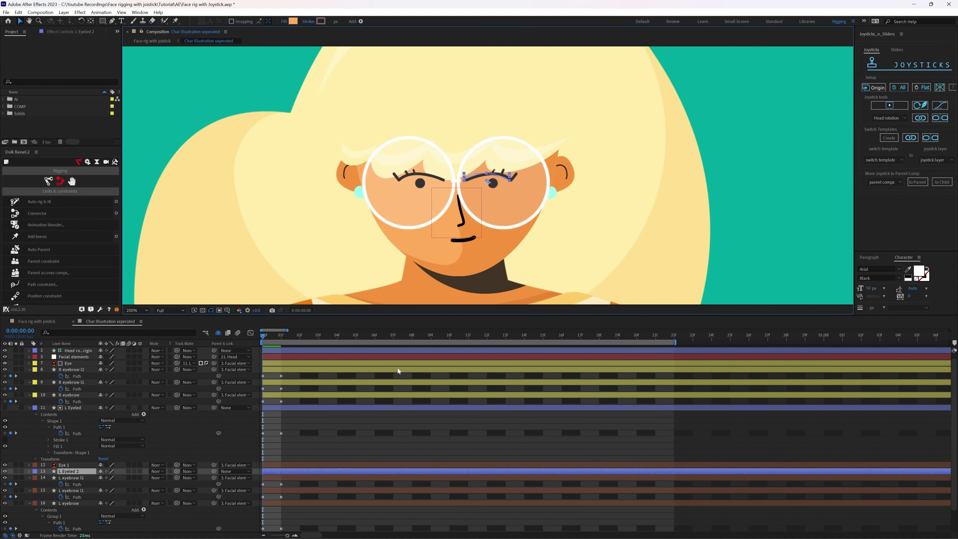
# - Fit the L Eyeled 2 shape to the L eye's lash line and set it as the inverted track matte of Eye 1
pyautogui.press('u')
pyautogui.press('.')
pyautogui.click(414, 198)
pyautogui.click(349, 443)
pyautogui.scroll(1, 349, 443)
pyautogui.press('u')
pyautogui.moveTo(176, 426); pyautogui.dragTo(74, 432)
pyautogui.click(366, 506)
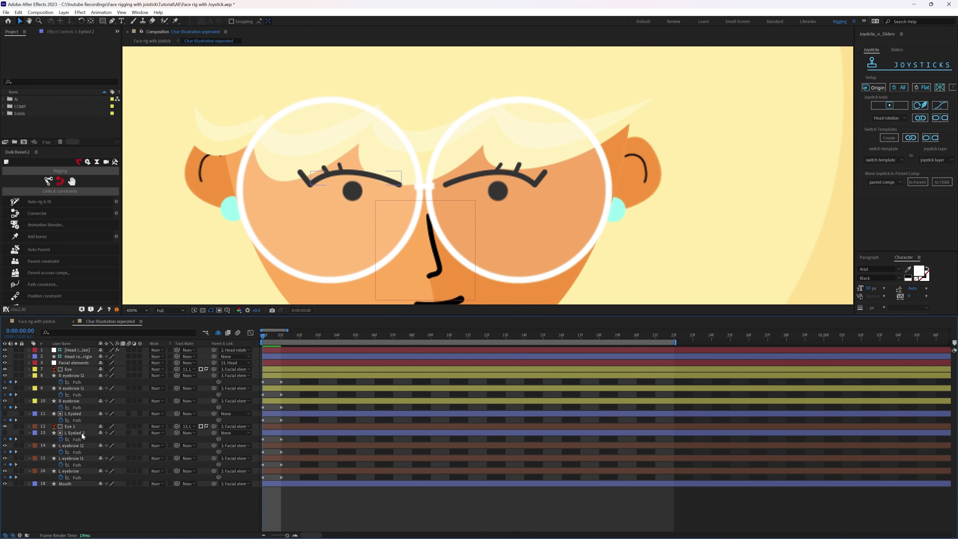
# - Parent L Eyeled to R eyebrow and L Eyeled 2 to L eyebrow
pyautogui.click(80, 433)
pyautogui.keyDown('ctrl'); pyautogui.click(77, 414); pyautogui.keyUp('ctrl')
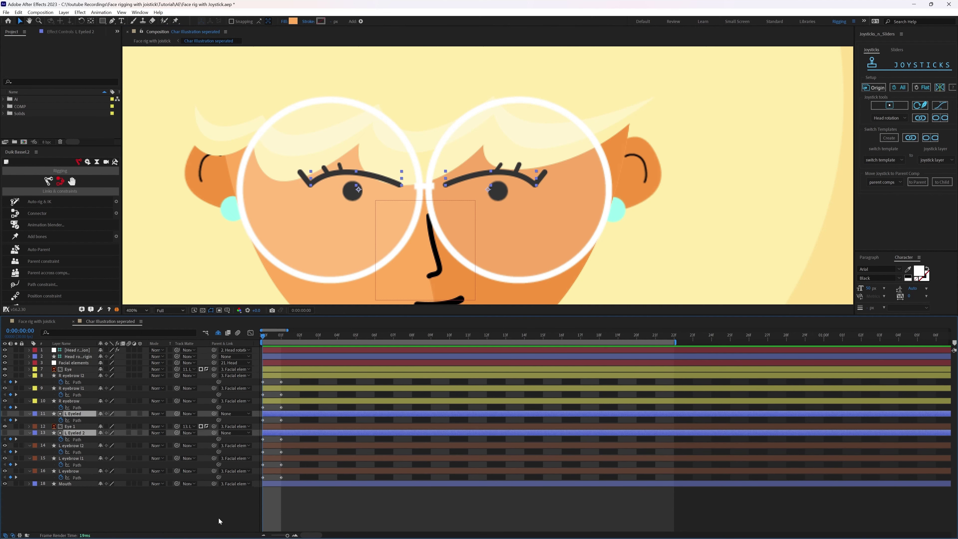
pyautogui.moveTo(214, 414); pyautogui.dragTo(76, 400)
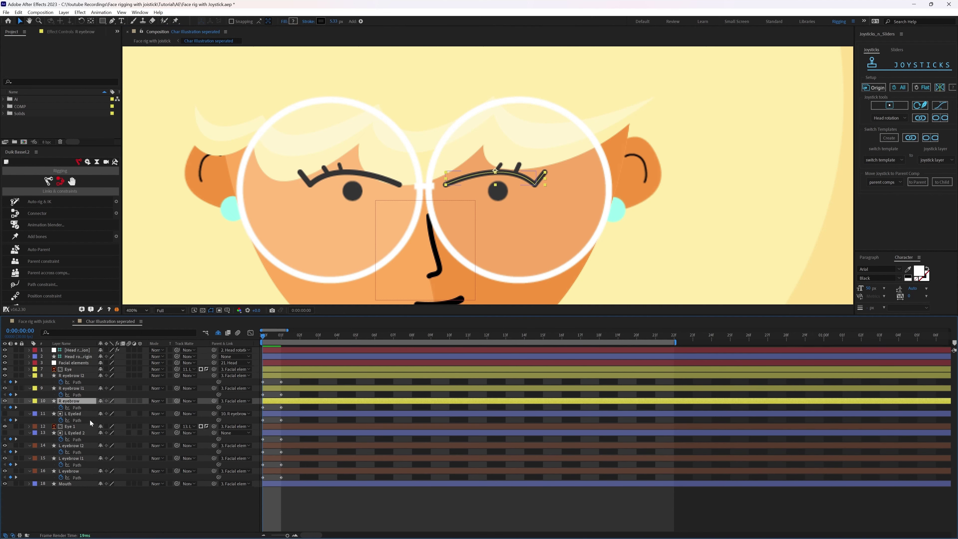
pyautogui.click(76, 432)
pyautogui.moveTo(214, 433); pyautogui.dragTo(57, 472)
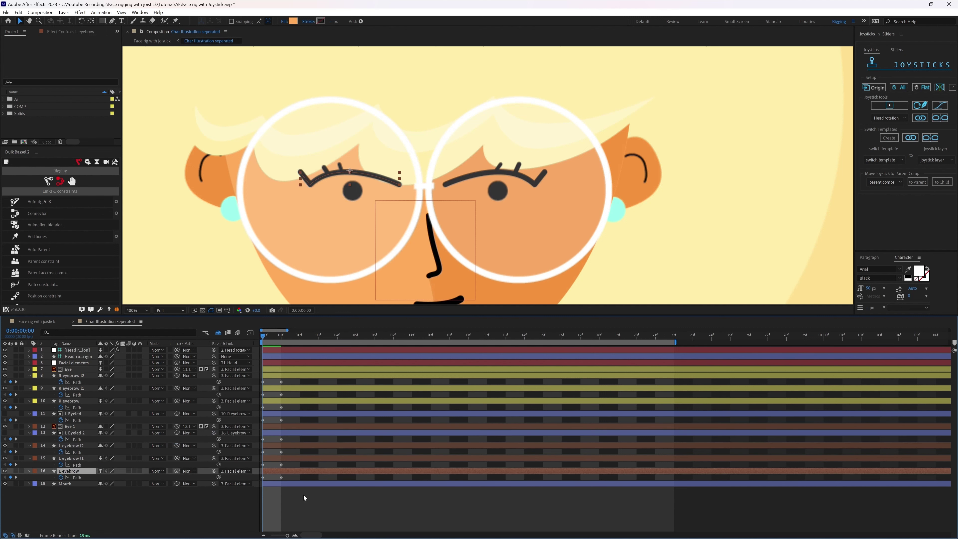
pyautogui.click(305, 499)
pyautogui.press(',')
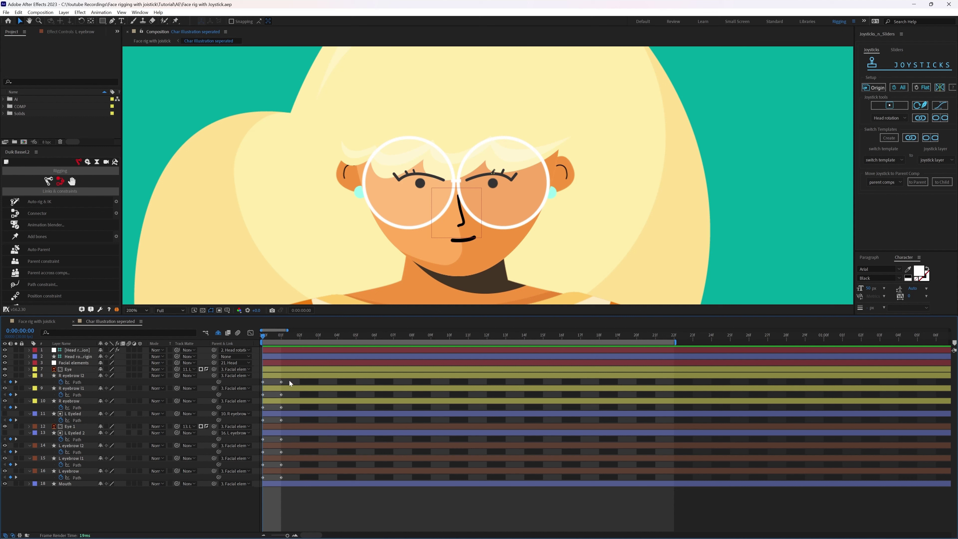
# - Create a Joysticks 'n Sliders slider named Eyeblink from all the eyebrow, lash and eyelid Path keyframes
pyautogui.moveTo(290, 382); pyautogui.dragTo(159, 479)
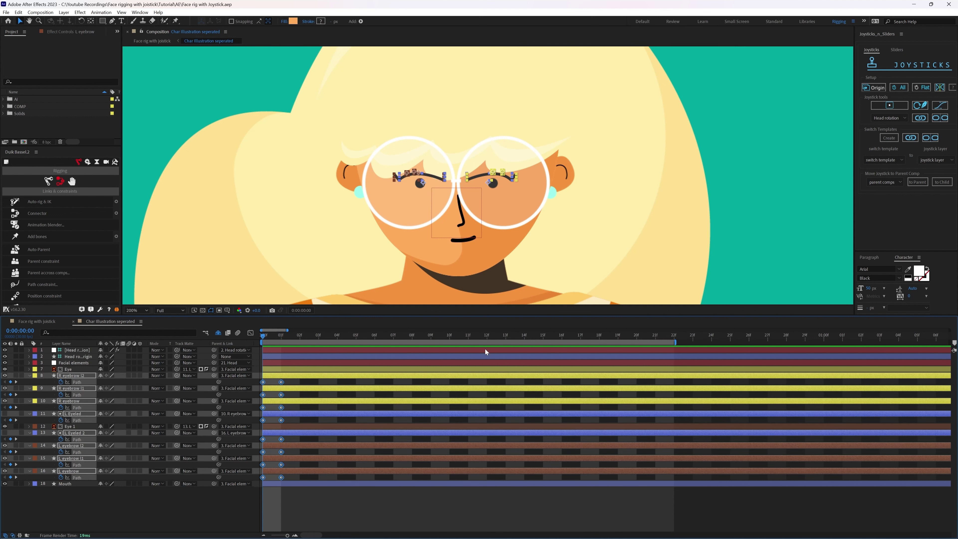
pyautogui.click(898, 50)
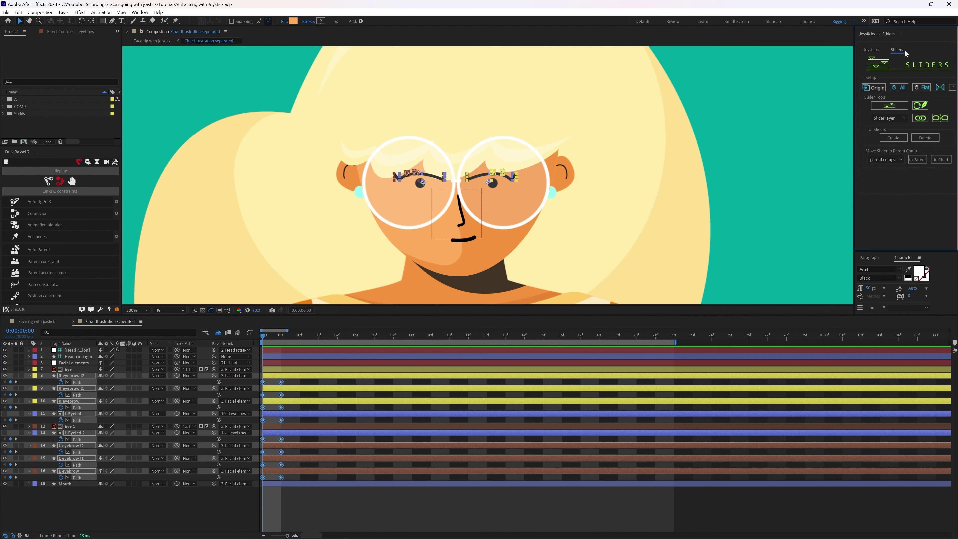
pyautogui.click(882, 107)
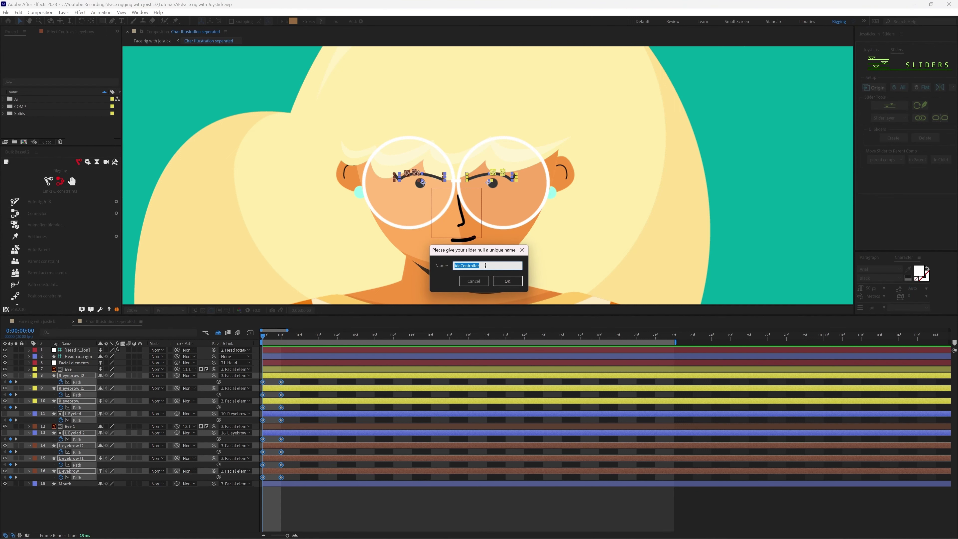
pyautogui.write('Eyeblink')
pyautogui.press('Return')
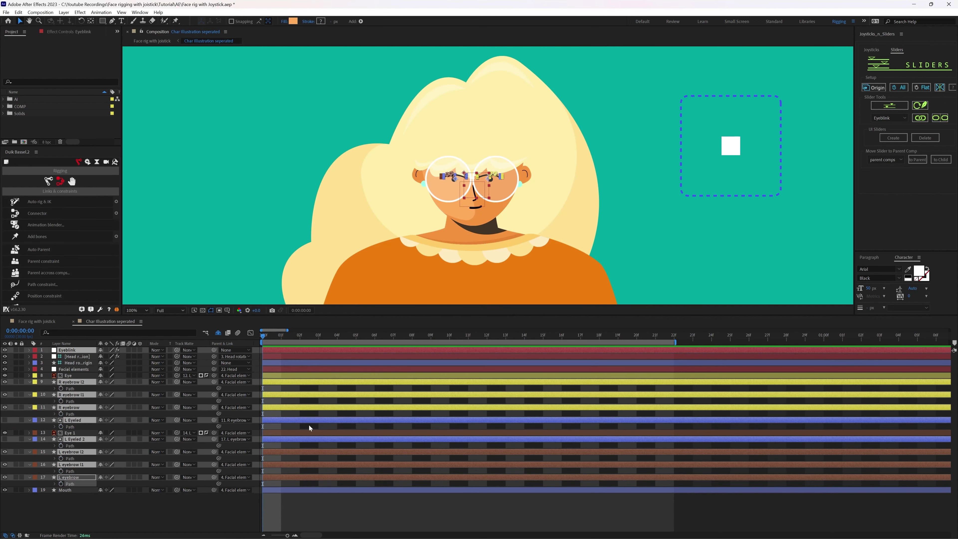
pyautogui.click(117, 509)
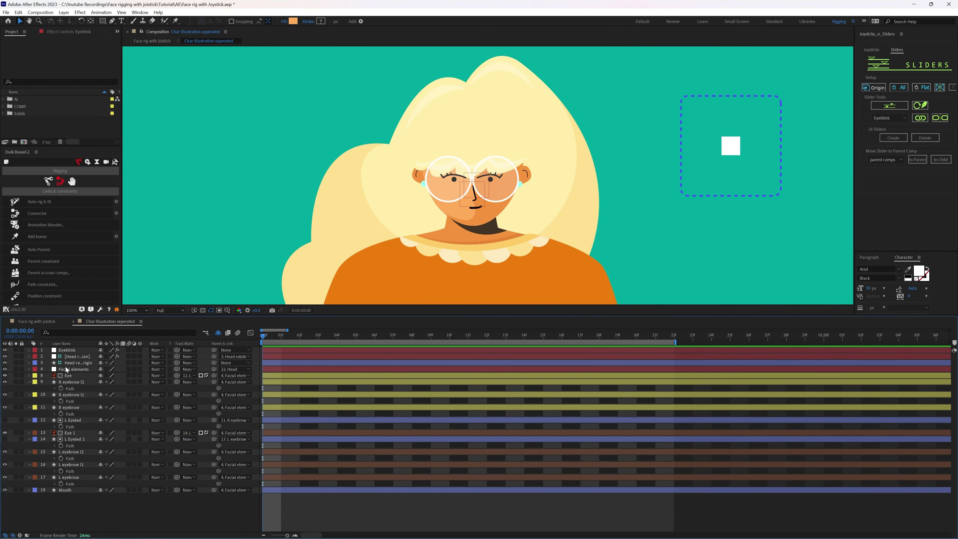
# - Raise the Eyeblink layer's Slider value to 222 to test the blink, and undo the change
pyautogui.click(74, 349)
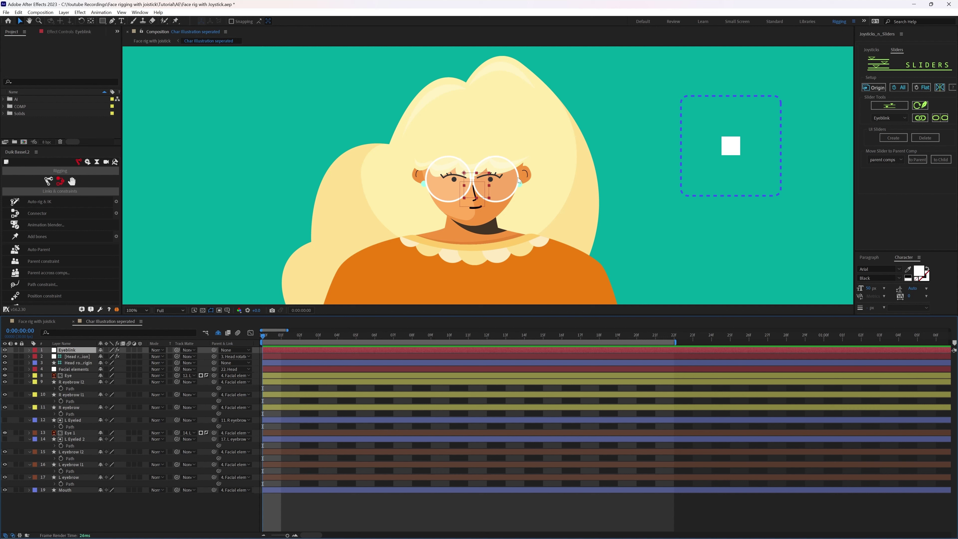
pyautogui.click(57, 35)
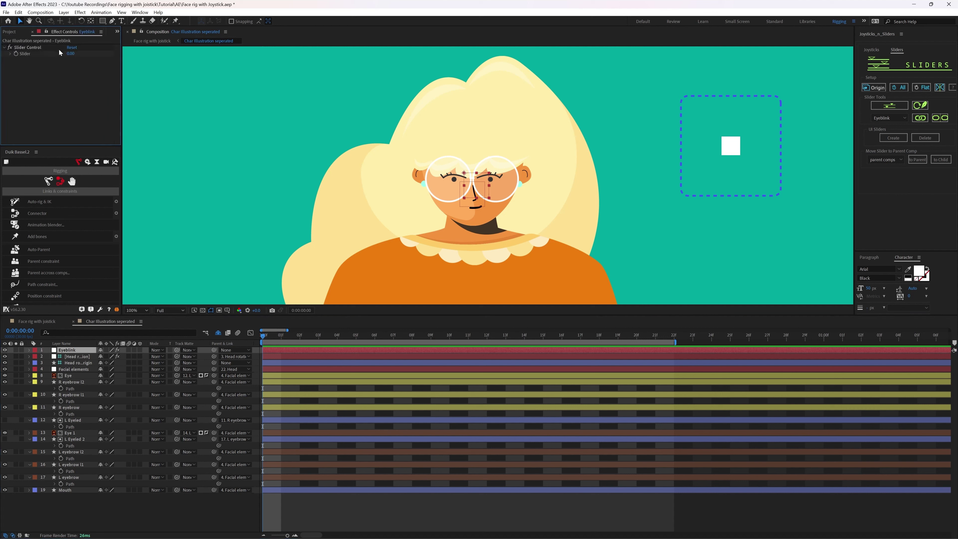
pyautogui.moveTo(72, 55); pyautogui.dragTo(170, 68)
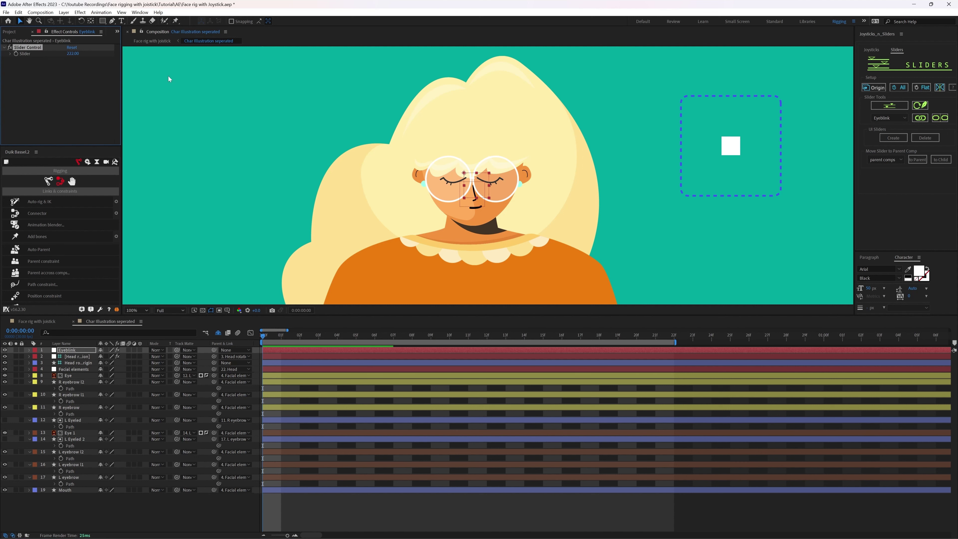
pyautogui.hotkey('ctrl', 'z')
# - Save the project, create a UI slider from Eyeblink's Slider Control, and place it directly below the head rotation joystick
pyautogui.scroll(-2, 772, 167)
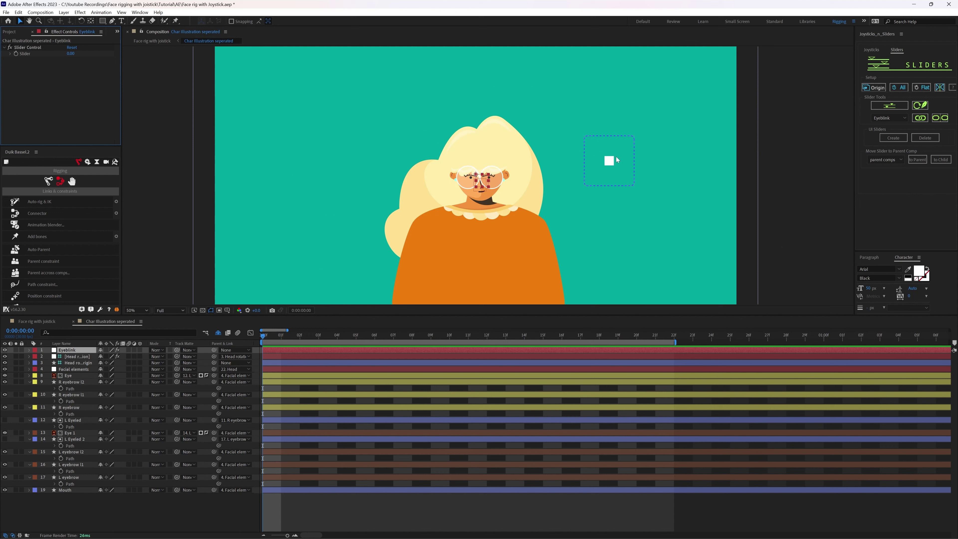
pyautogui.click(68, 352)
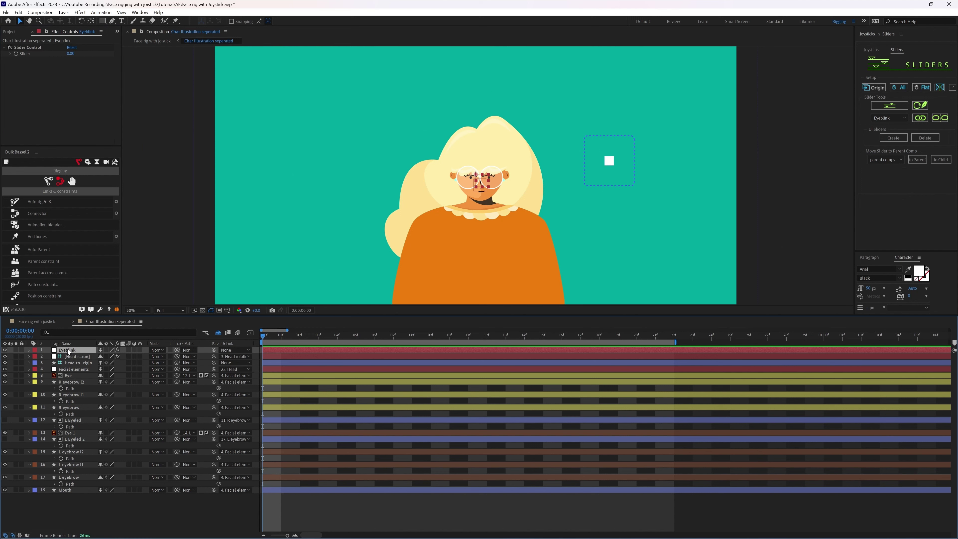
pyautogui.hotkey('ctrl', 's')
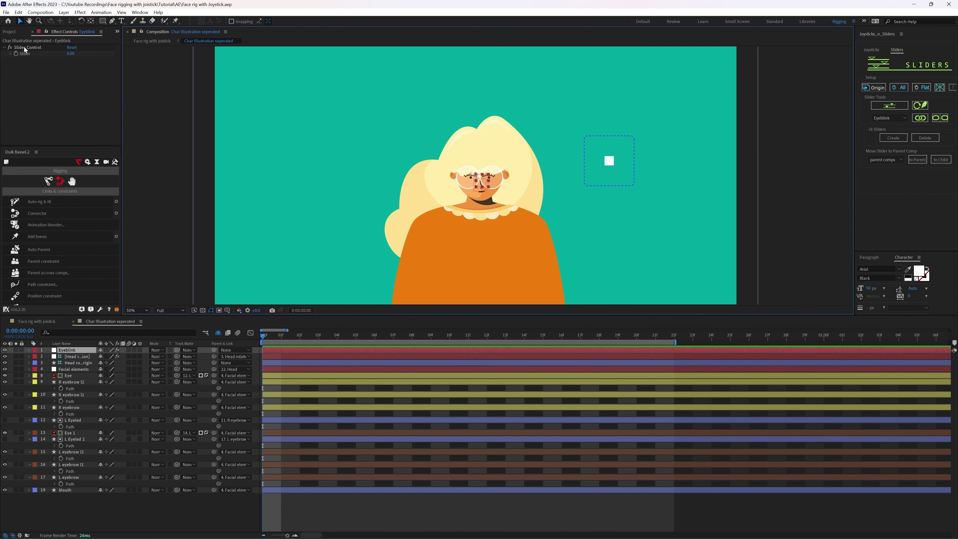
pyautogui.click(33, 49)
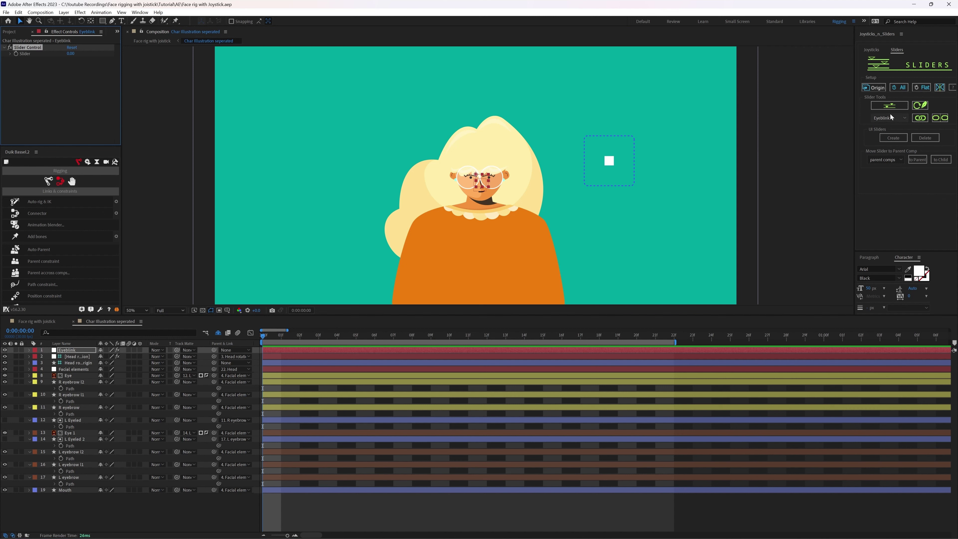
pyautogui.click(888, 138)
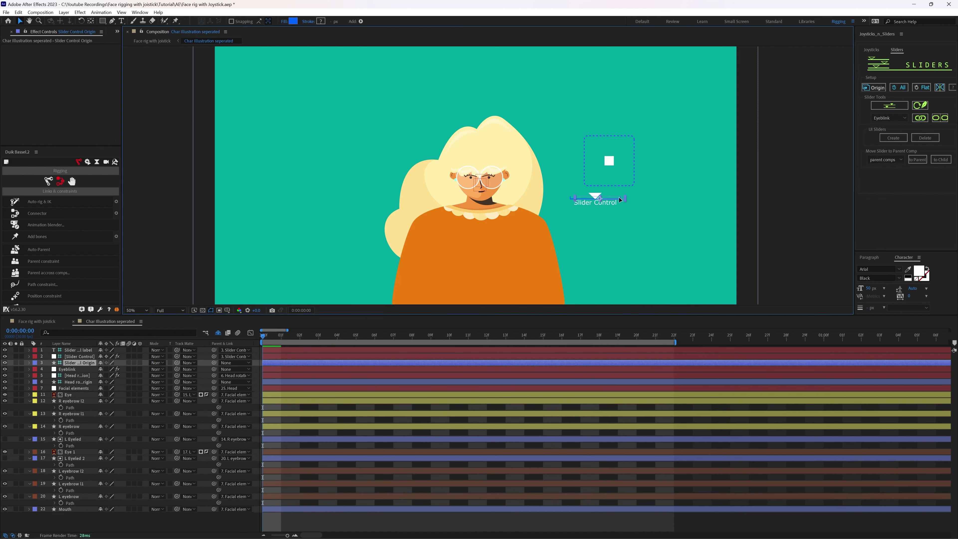
pyautogui.moveTo(624, 200); pyautogui.dragTo(626, 201)
pyautogui.press('/')
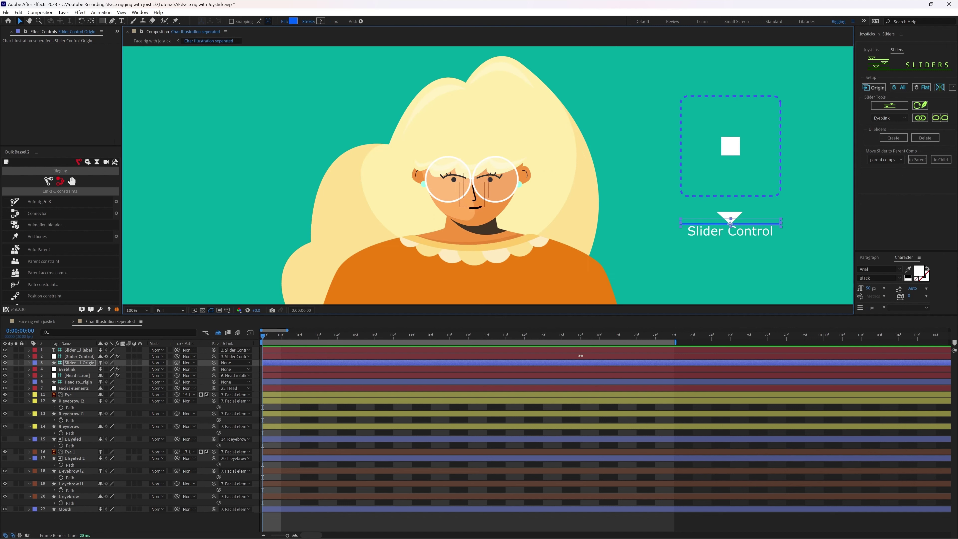
pyautogui.moveTo(731, 218); pyautogui.dragTo(782, 223)
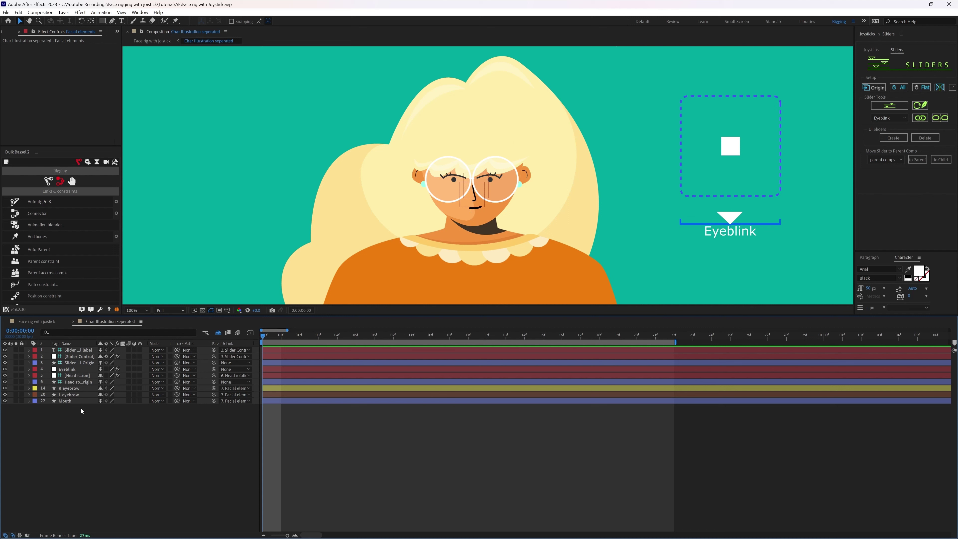
pyautogui.moveTo(81, 410); pyautogui.dragTo(57, 387)
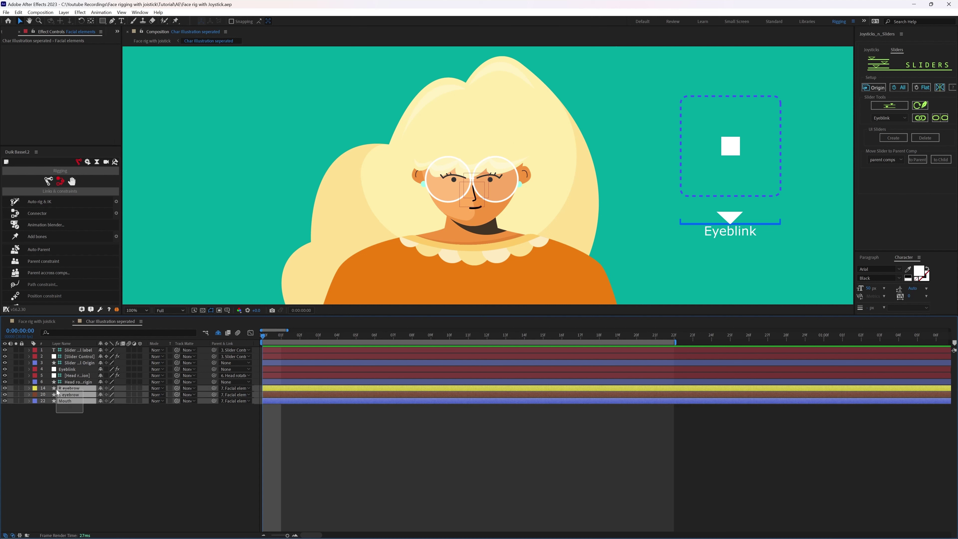
pyautogui.click(168, 454)
pyautogui.moveTo(85, 421); pyautogui.dragTo(60, 389)
pyautogui.click(63, 419)
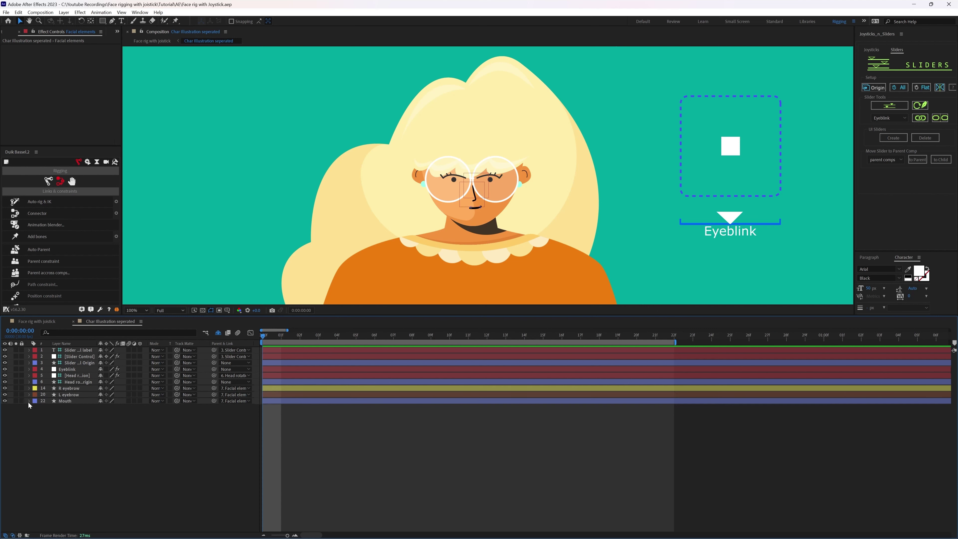
# - Add a Path keyframe at frame 0 to the Mouth layer's Path 1
pyautogui.click(29, 401)
pyautogui.click(36, 408)
pyautogui.click(41, 415)
pyautogui.click(48, 420)
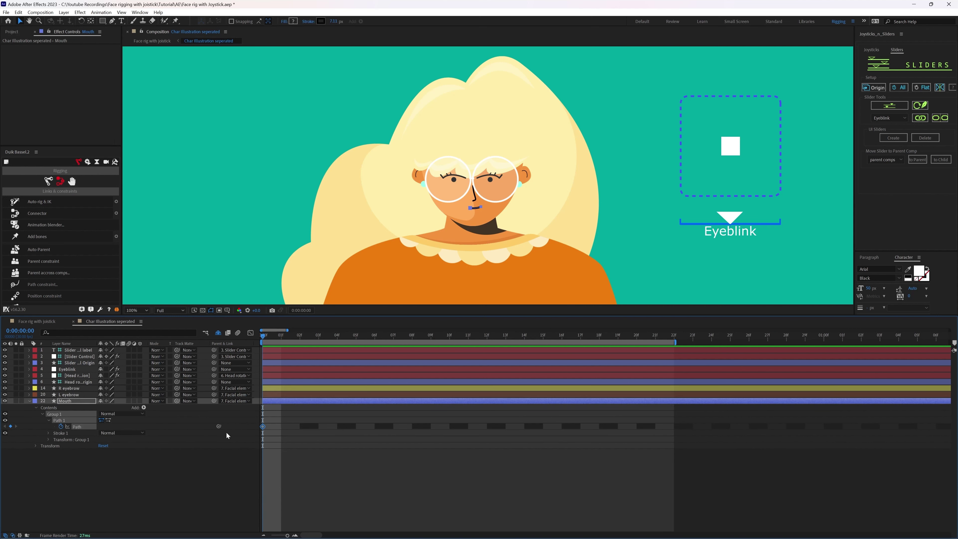
# - Add Position and Rotation keyframes at frame 0 to the R eyebrow and L eyebrow layers
pyautogui.click(70, 396)
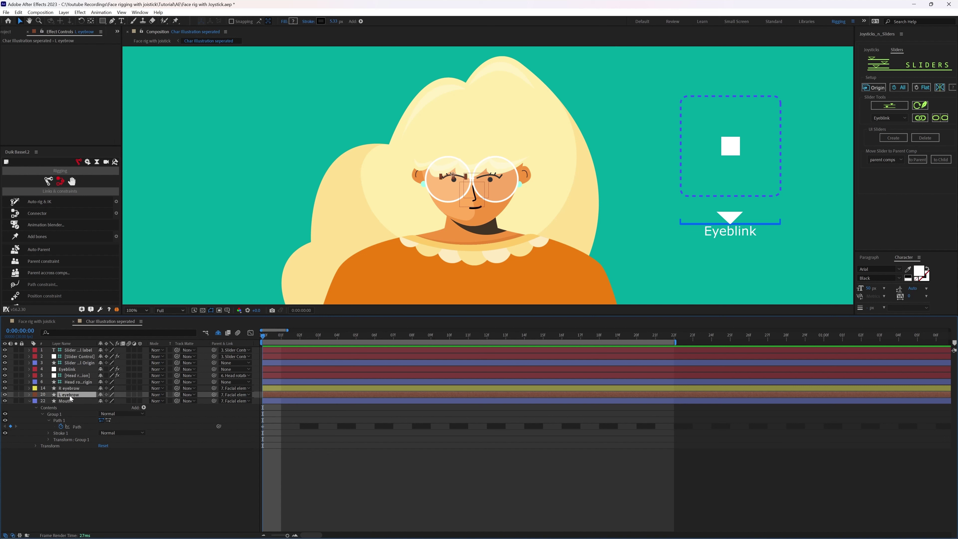
pyautogui.keyDown('ctrl'); pyautogui.click(70, 388); pyautogui.keyUp('ctrl')
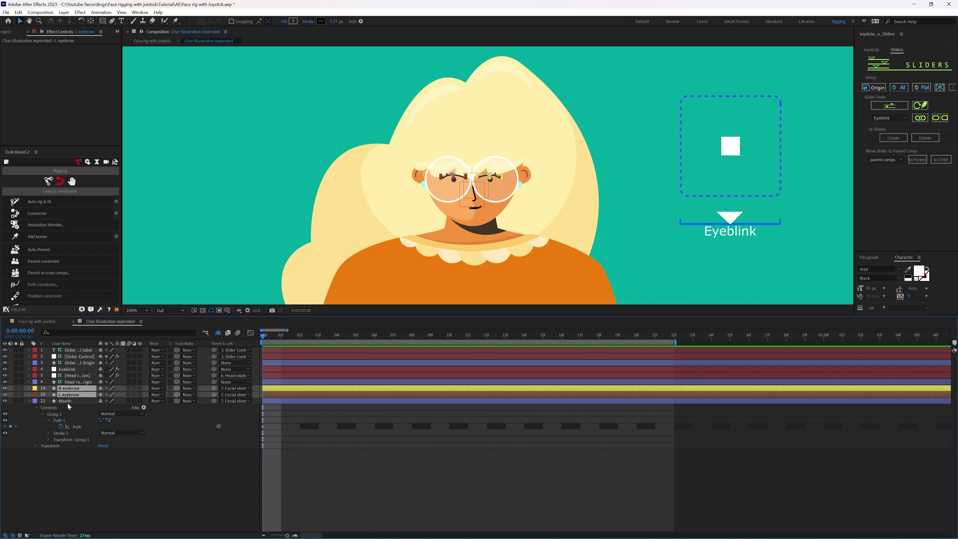
pyautogui.press('r')
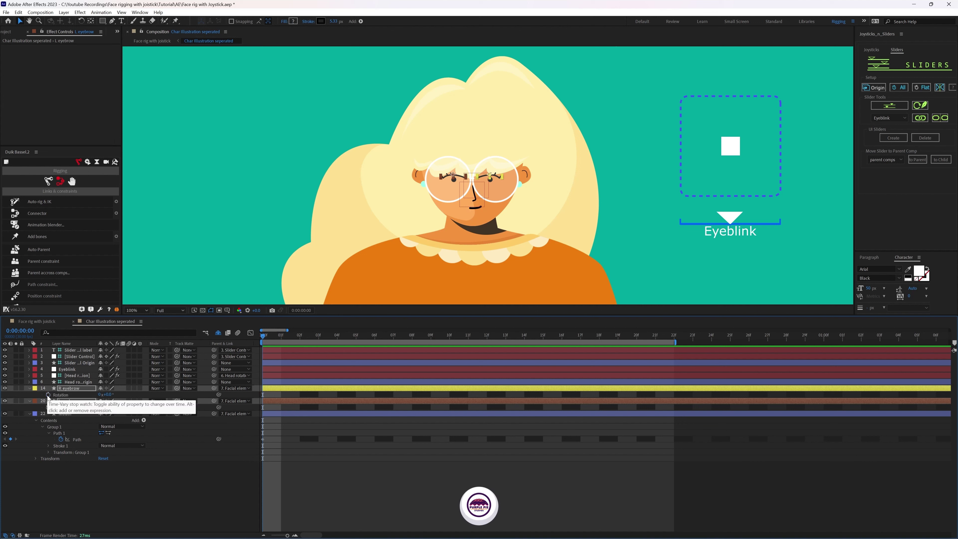
pyautogui.click(48, 395)
pyautogui.press('u')
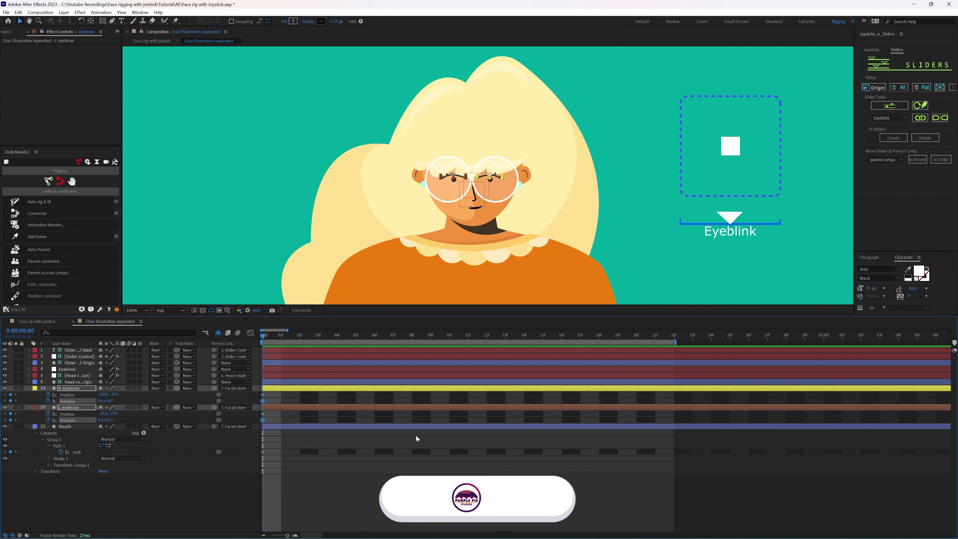
# - At frame 1, reshape the Mouth layer's path into a downturned curve and transform it into a smaller, lower frown
pyautogui.click(389, 451)
pyautogui.press('pagedown')
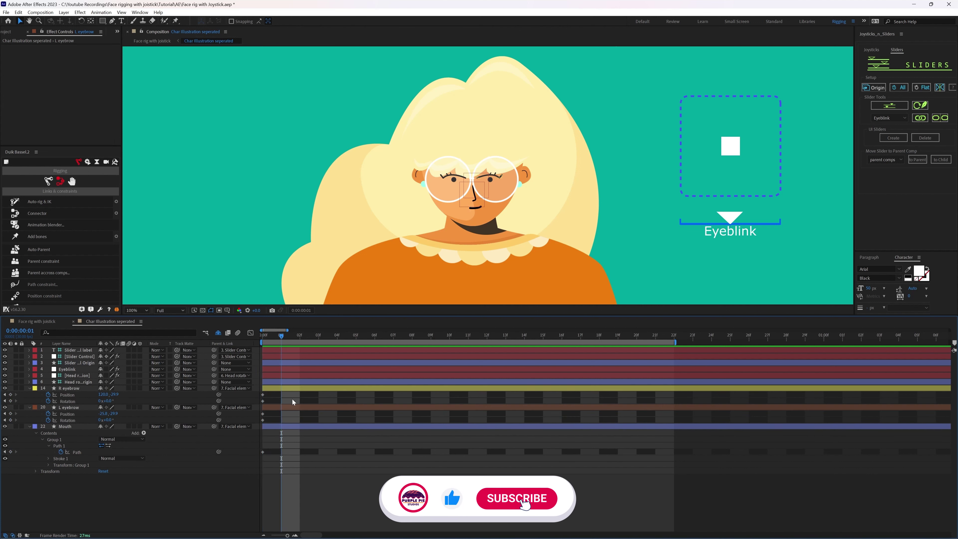
pyautogui.scroll(2, 533, 207)
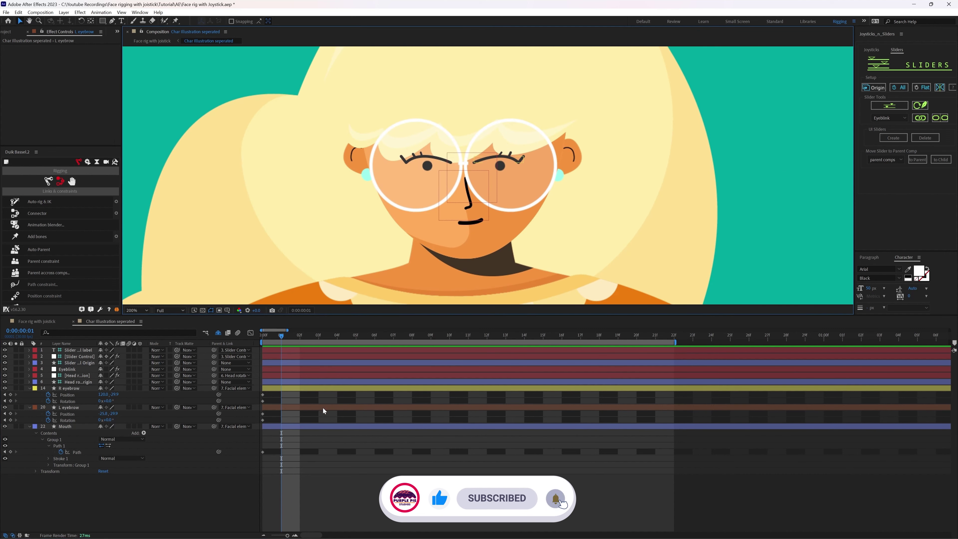
pyautogui.click(77, 452)
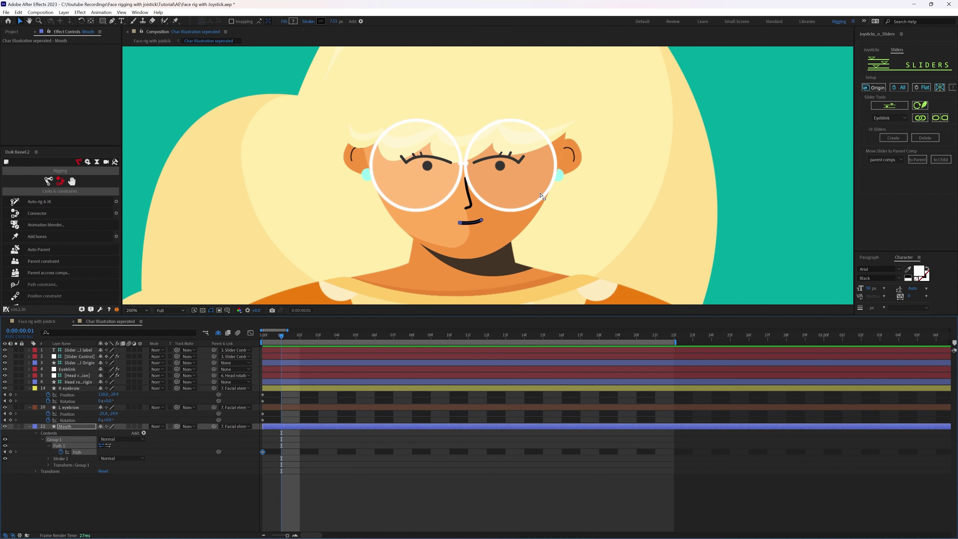
pyautogui.scroll(1, 540, 195)
pyautogui.moveTo(499, 246); pyautogui.dragTo(486, 166)
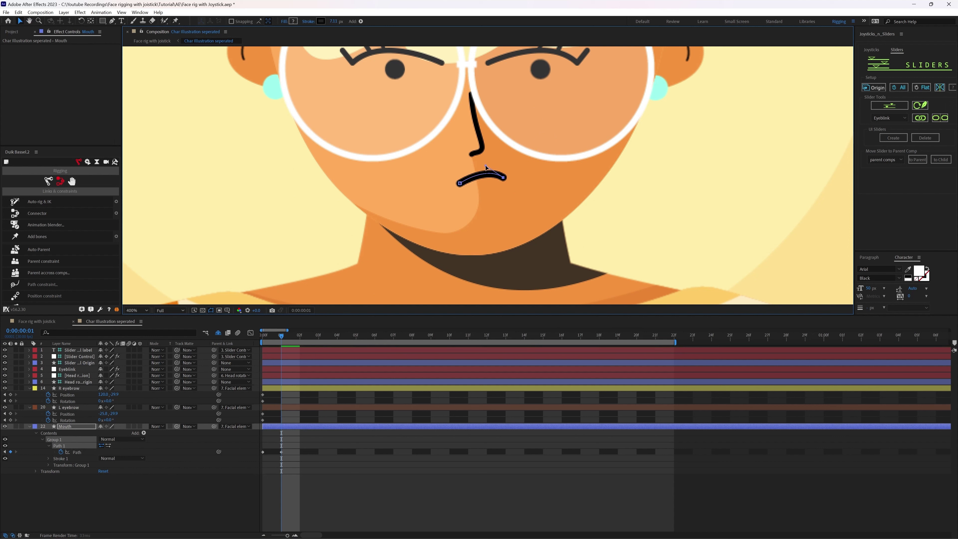
pyautogui.doubleClick(503, 180)
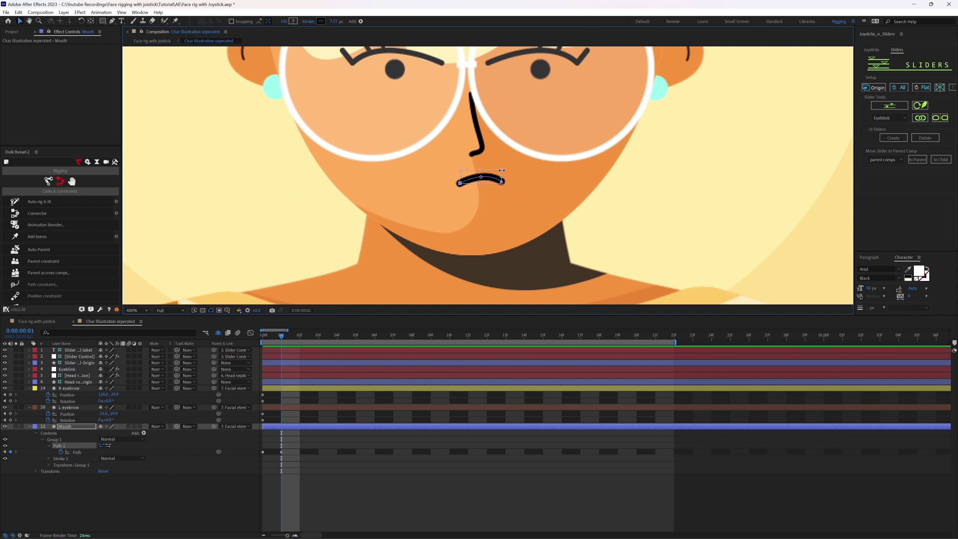
pyautogui.moveTo(502, 171); pyautogui.dragTo(495, 213)
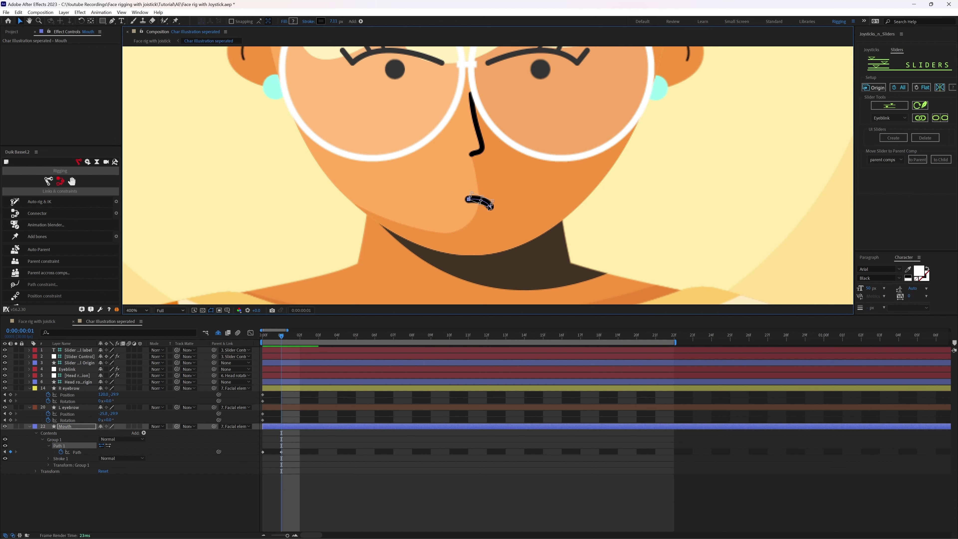
# - Try rotating the L eyebrow layer at frame 1, and undo the rotation
pyautogui.press('space')
pyautogui.moveTo(518, 154); pyautogui.dragTo(524, 200)
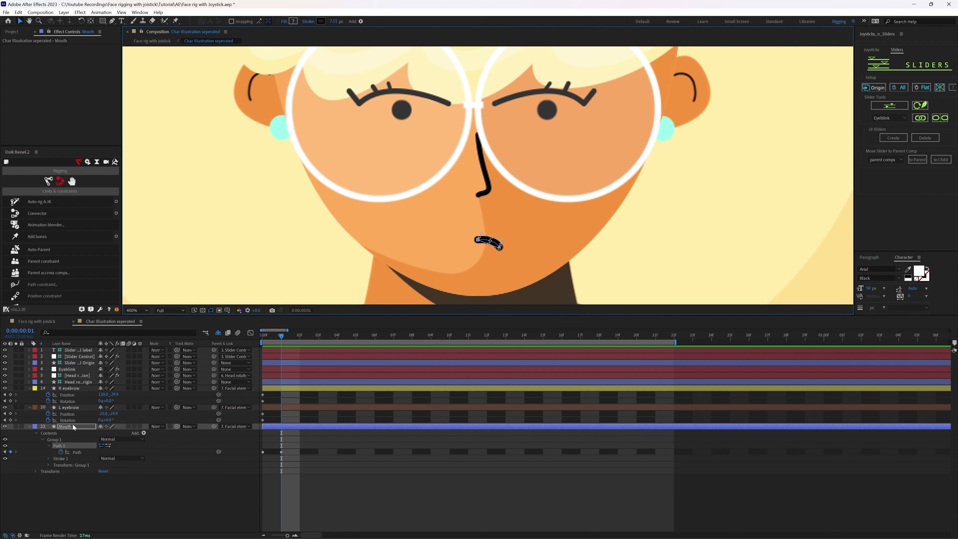
pyautogui.moveTo(108, 420); pyautogui.dragTo(100, 420)
pyautogui.hotkey('ctrl', 'z')
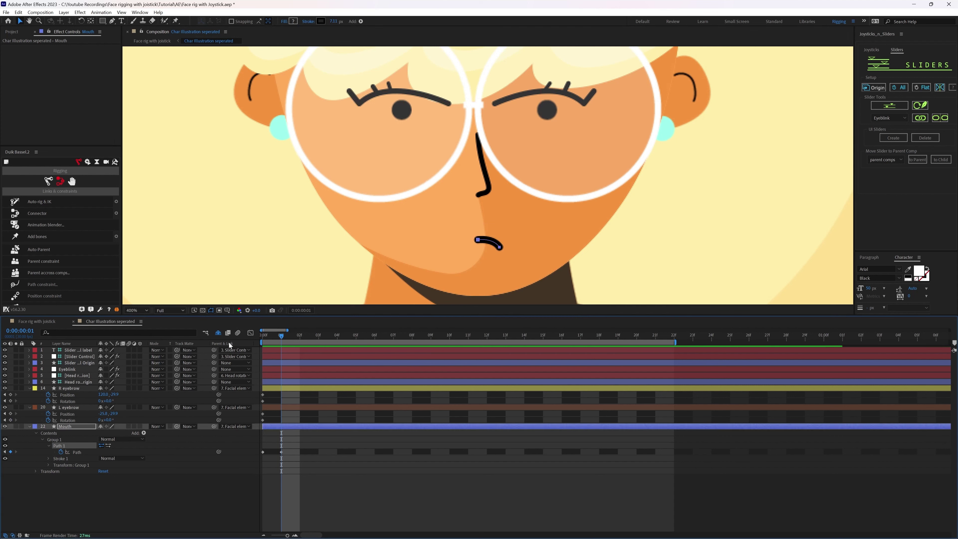
# - Parent the L eyebrow l1 and l2 lashes to L eyebrow, and the R eyebrow l1 and l2 lashes to R eyebrow
pyautogui.click(218, 333)
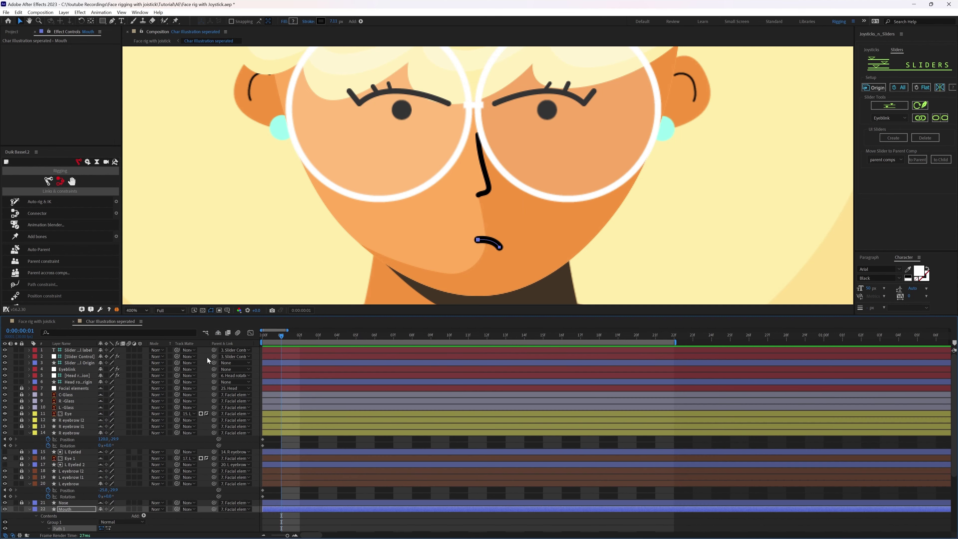
pyautogui.click(73, 476)
pyautogui.keyDown('shift'); pyautogui.click(82, 471); pyautogui.keyUp('shift')
pyautogui.moveTo(214, 476); pyautogui.dragTo(72, 483)
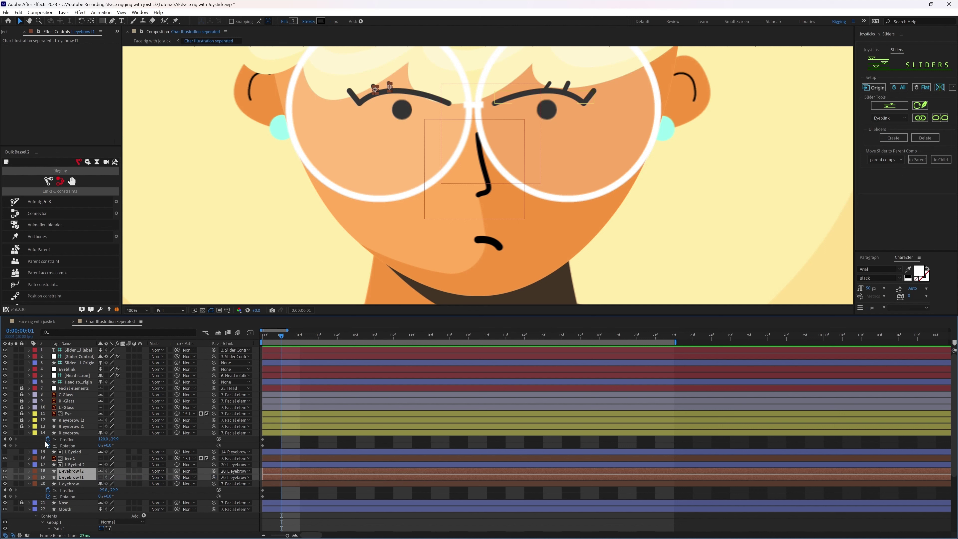
pyautogui.click(82, 420)
pyautogui.keyDown('shift'); pyautogui.click(82, 426); pyautogui.keyUp('shift')
pyautogui.moveTo(213, 426); pyautogui.dragTo(207, 433)
pyautogui.click(217, 333)
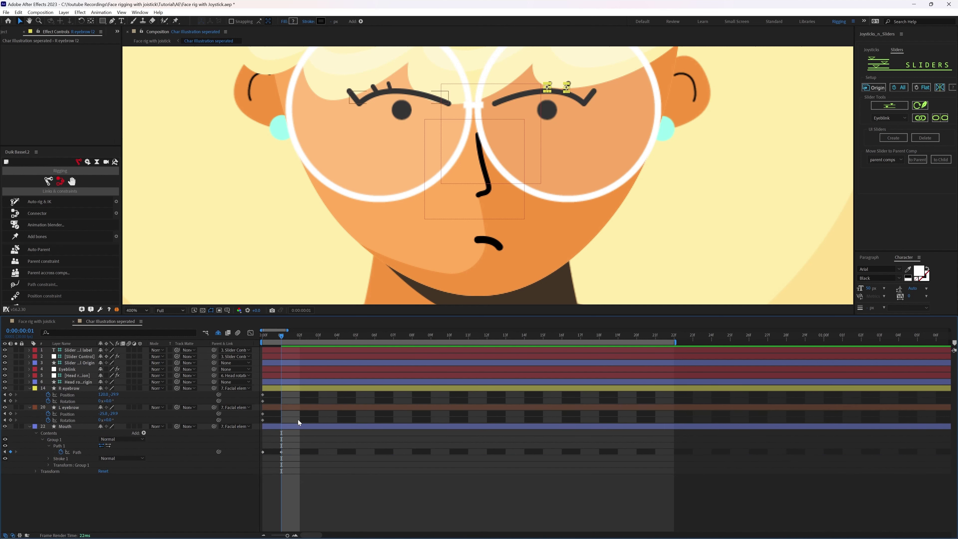
# - At frame 1, tilt both eyebrow layers symmetrically so their inner ends rise, and shift each one outward
pyautogui.moveTo(107, 420); pyautogui.dragTo(104, 419)
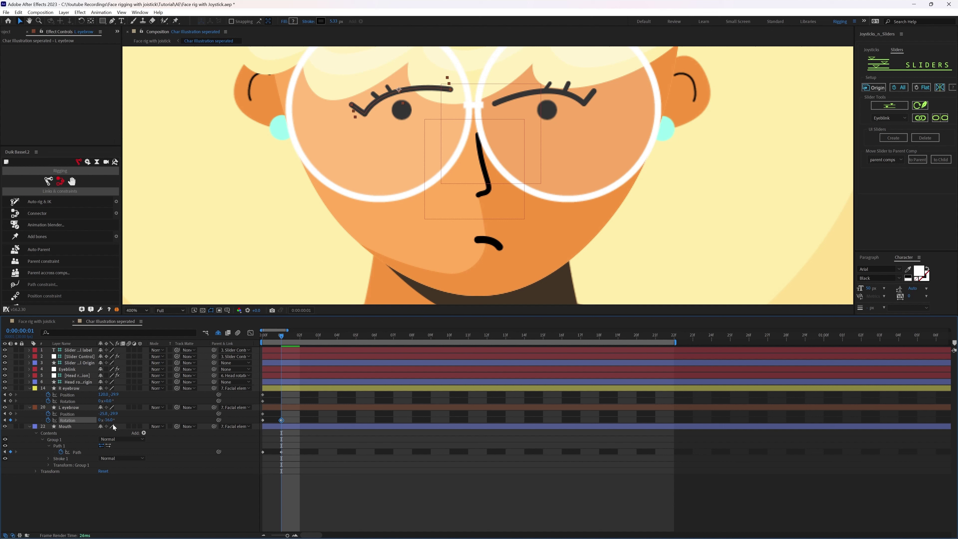
pyautogui.click(110, 419)
pyautogui.click(423, 90)
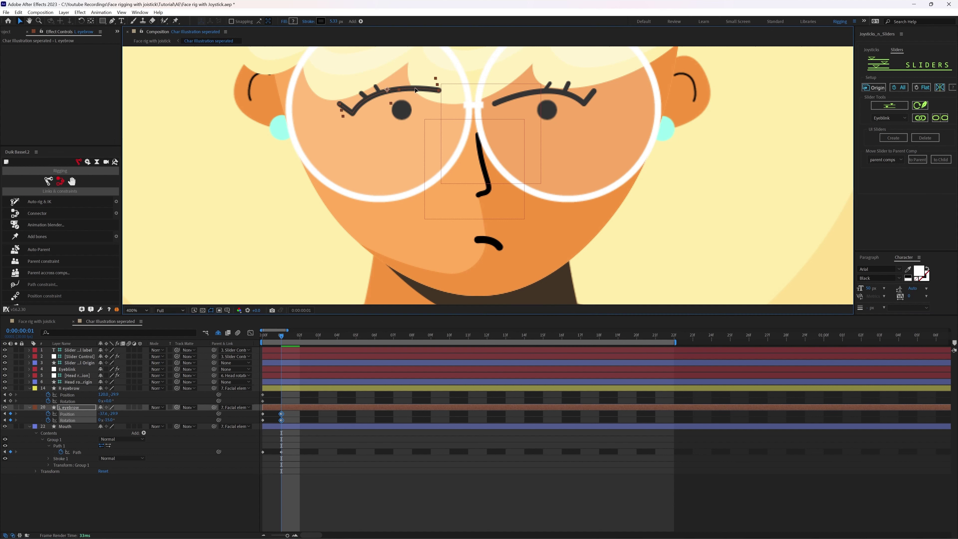
pyautogui.moveTo(109, 401); pyautogui.dragTo(122, 402)
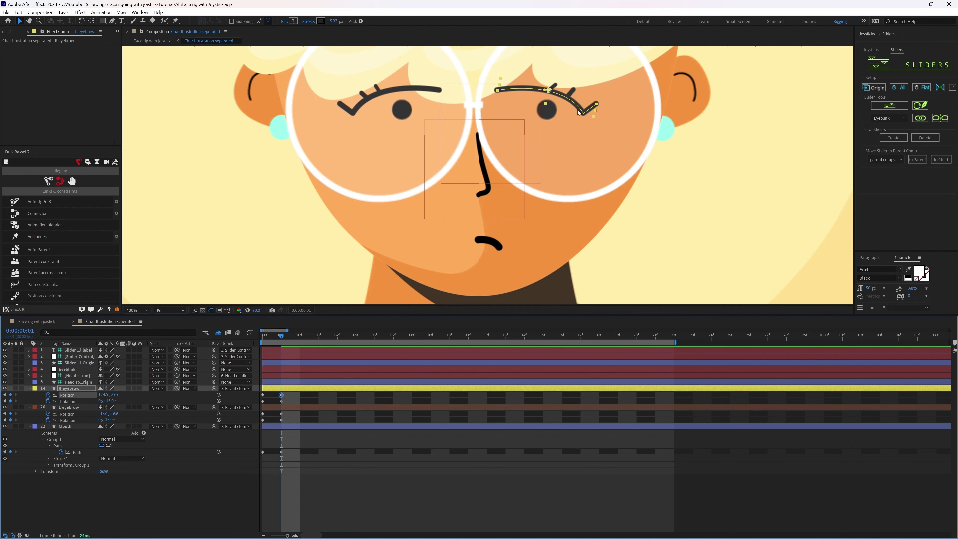
pyautogui.moveTo(576, 110); pyautogui.dragTo(594, 110)
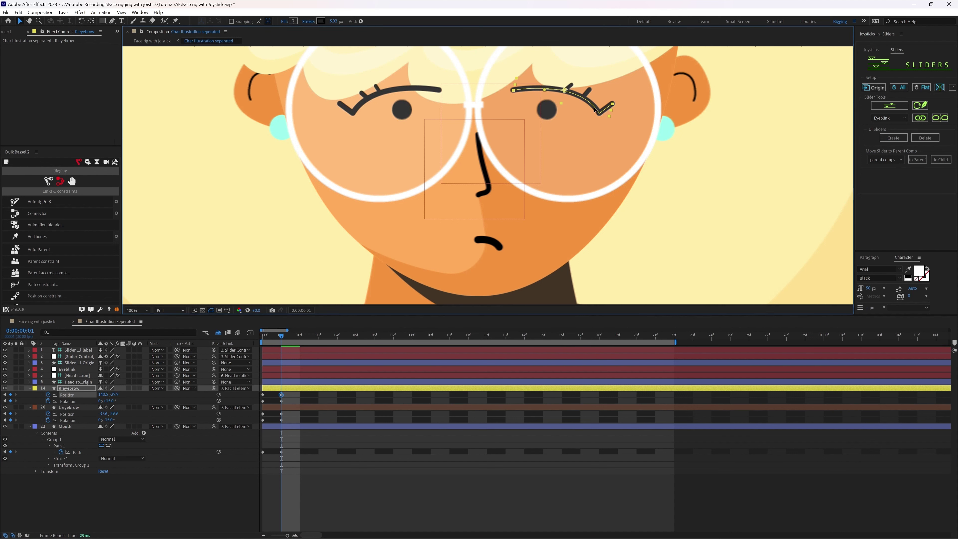
pyautogui.click(440, 492)
pyautogui.scroll(-2, 546, 187)
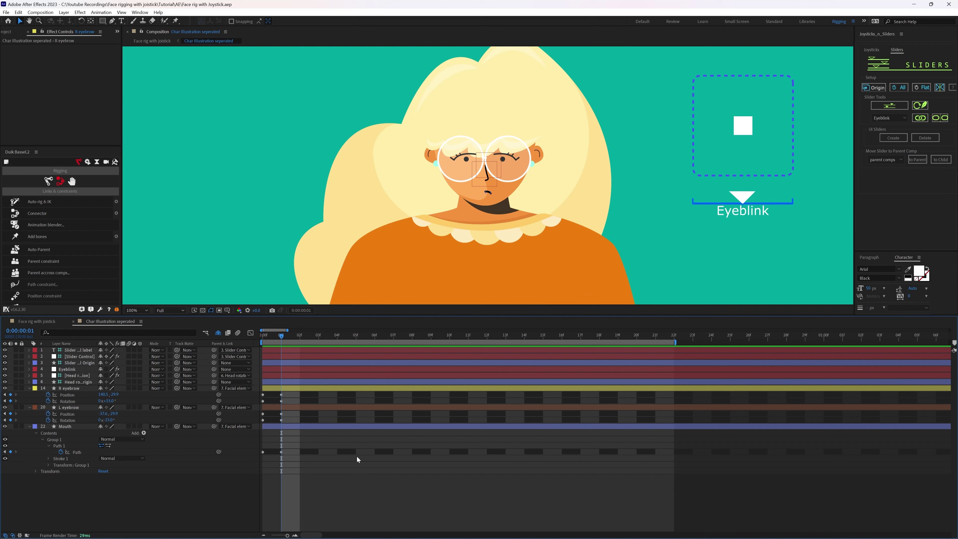
# - Copy the neutral frame-0 keyframes of both eyebrows and the mouth path to frame 2
pyautogui.moveTo(291, 392); pyautogui.dragTo(227, 484)
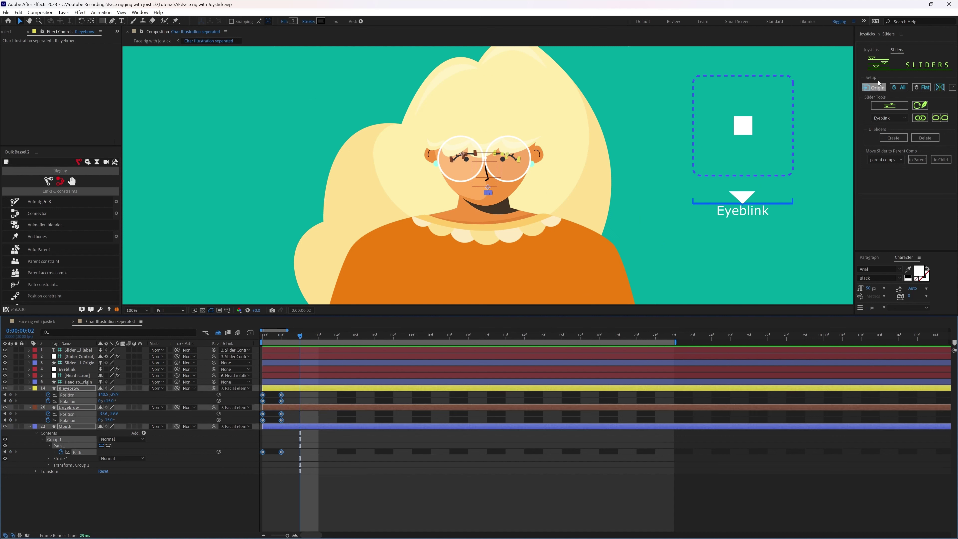
pyautogui.click(871, 50)
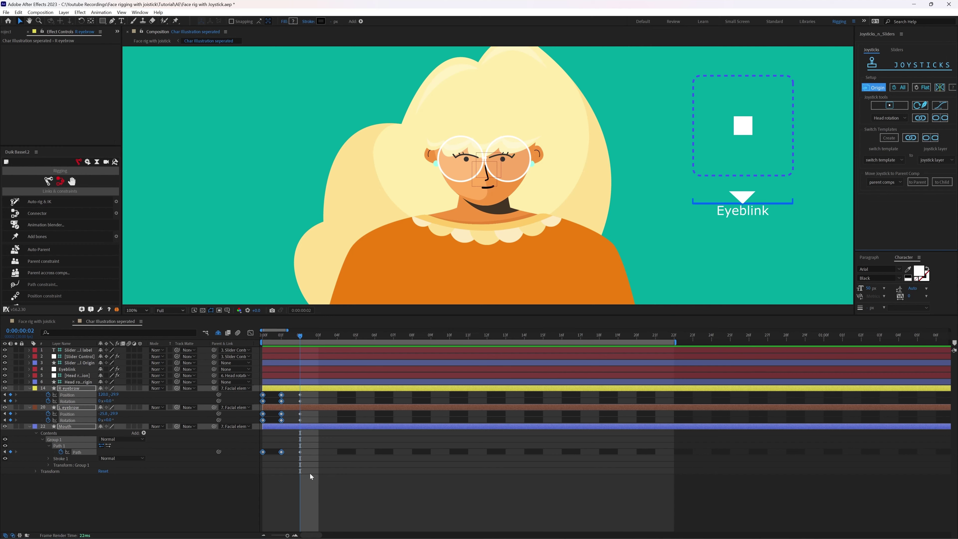
pyautogui.click(357, 464)
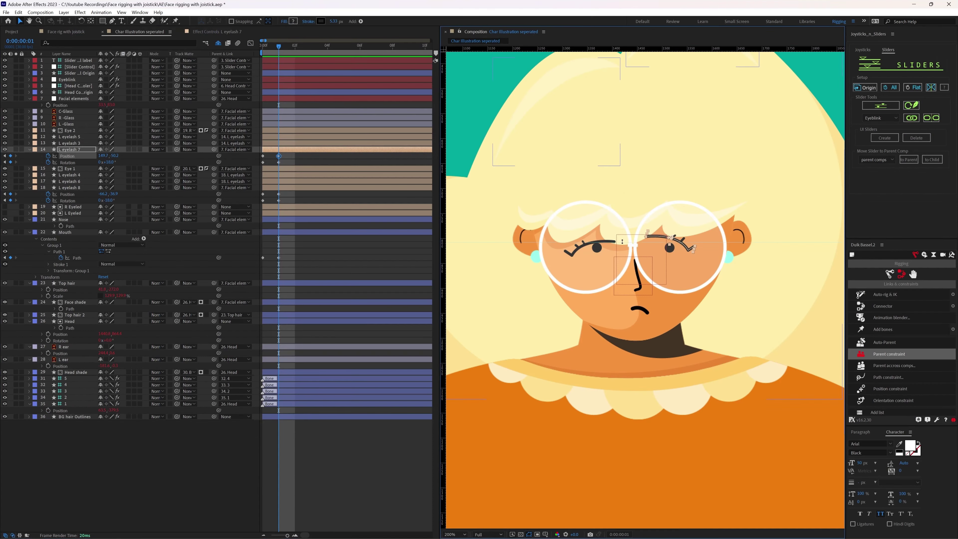
# - At frame 3, reshape the Mouth layer's path with the Pen tool into a closed outline for an open mouth
pyautogui.scroll(2, 692, 261)
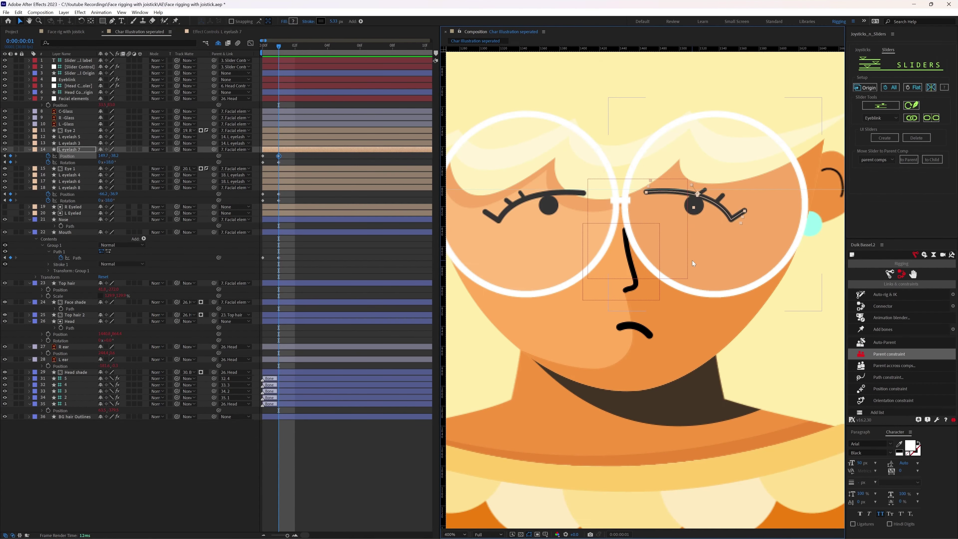
pyautogui.scroll(1, 640, 266)
pyautogui.scroll(-4, 634, 226)
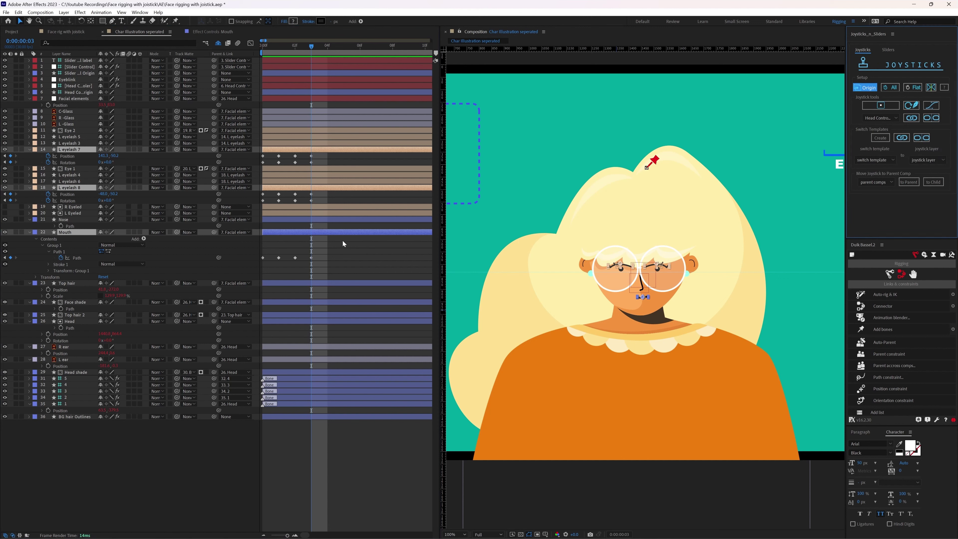
pyautogui.click(343, 244)
pyautogui.scroll(3, 632, 349)
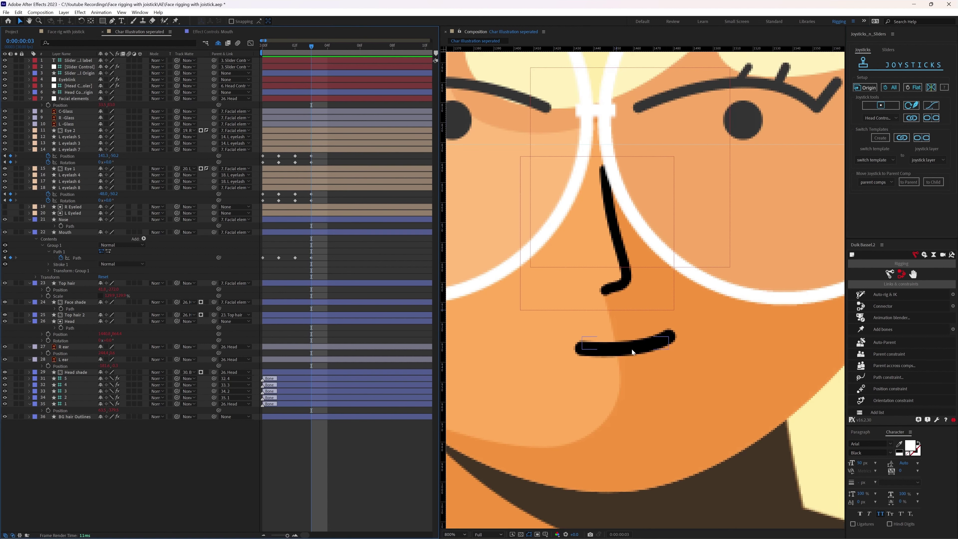
pyautogui.click(632, 349)
pyautogui.click(59, 251)
pyautogui.press('g')
pyautogui.click(668, 336)
pyautogui.moveTo(624, 312); pyautogui.dragTo(597, 319)
# - Add a Fill to the Mouth shape and set its colour to black
pyautogui.click(143, 239)
pyautogui.click(159, 292)
pyautogui.click(293, 21)
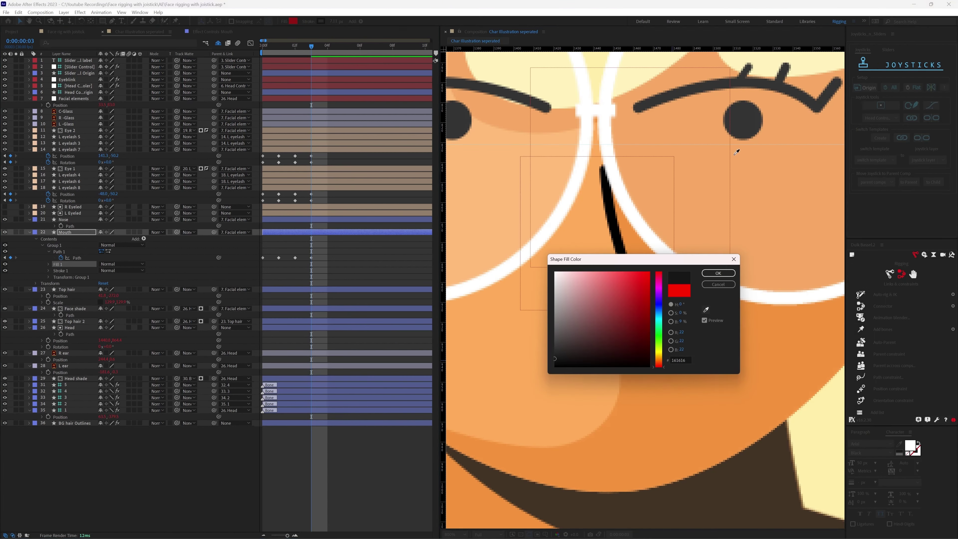
pyautogui.click(557, 365)
pyautogui.click(718, 273)
# - Move the frown's corner point slightly inward and down at frame 1, and open L eyelash 8's Rotation value at frame 3
pyautogui.click(59, 252)
pyautogui.moveTo(311, 47); pyautogui.dragTo(277, 50)
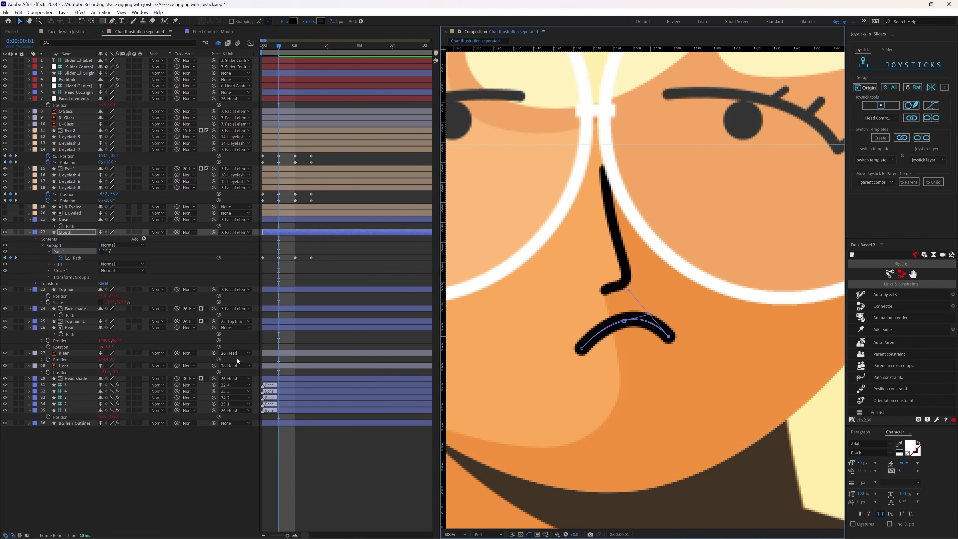
pyautogui.moveTo(668, 336); pyautogui.dragTo(656, 341)
pyautogui.click(73, 260)
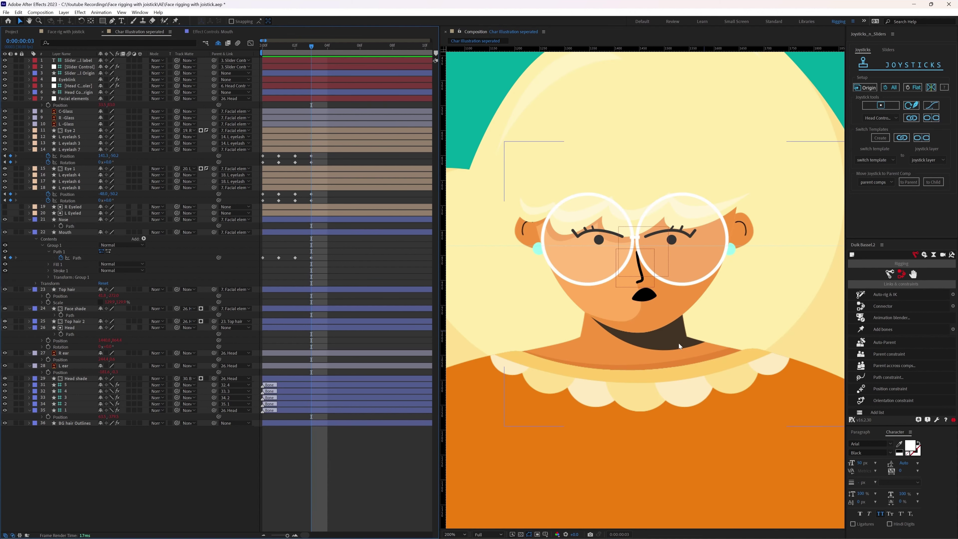
pyautogui.click(115, 201)
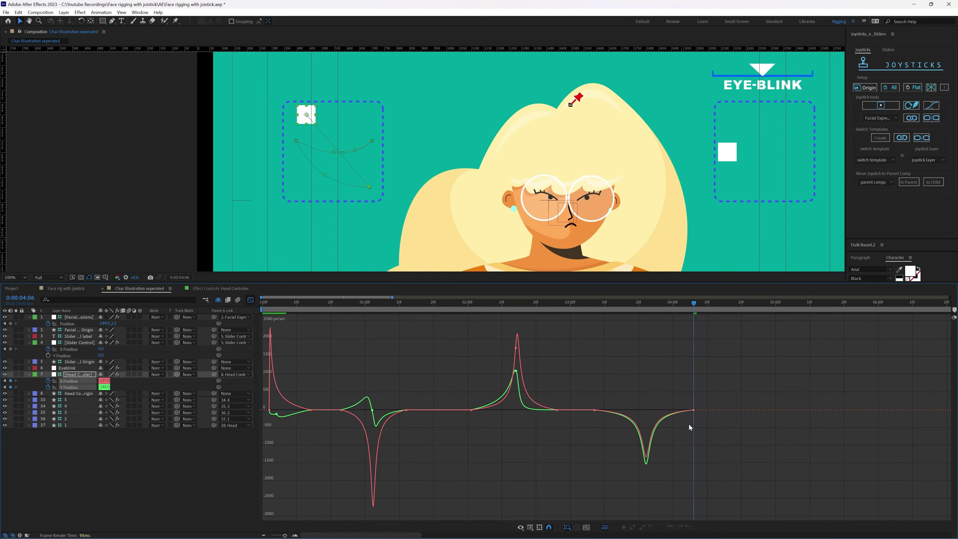
# - Return from the graph editor to the layer timeline and preview the character animation
pyautogui.hotkey('shift', 'F3')
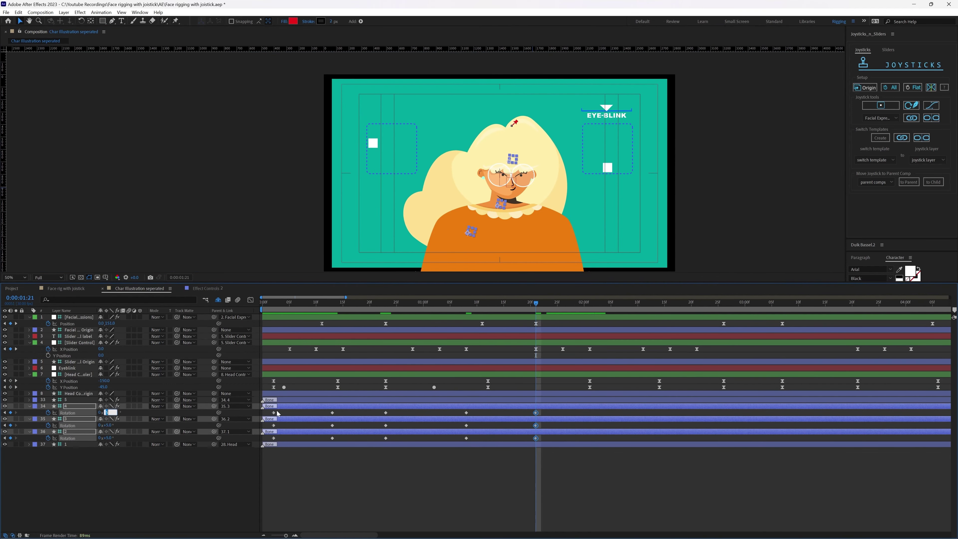
pyautogui.press('space')
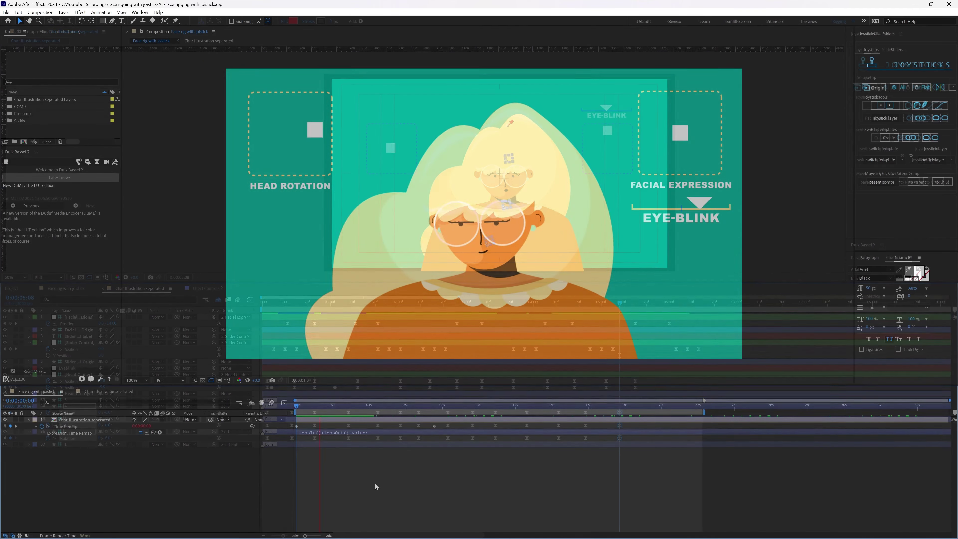